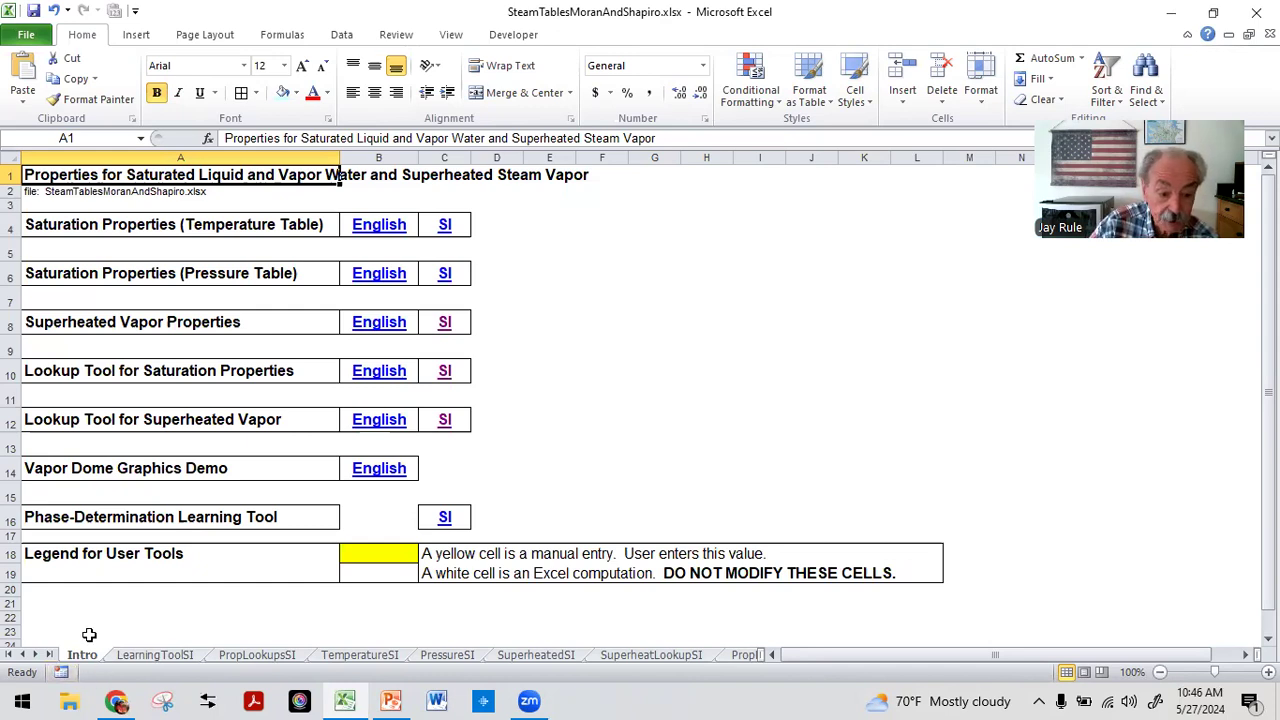
Review the Intro sheet's entries for the saturation temperature, saturation pressure and superheated vapor tables and the saturation lookup tool.
click(62, 228)
click(55, 272)
click(124, 335)
click(104, 371)
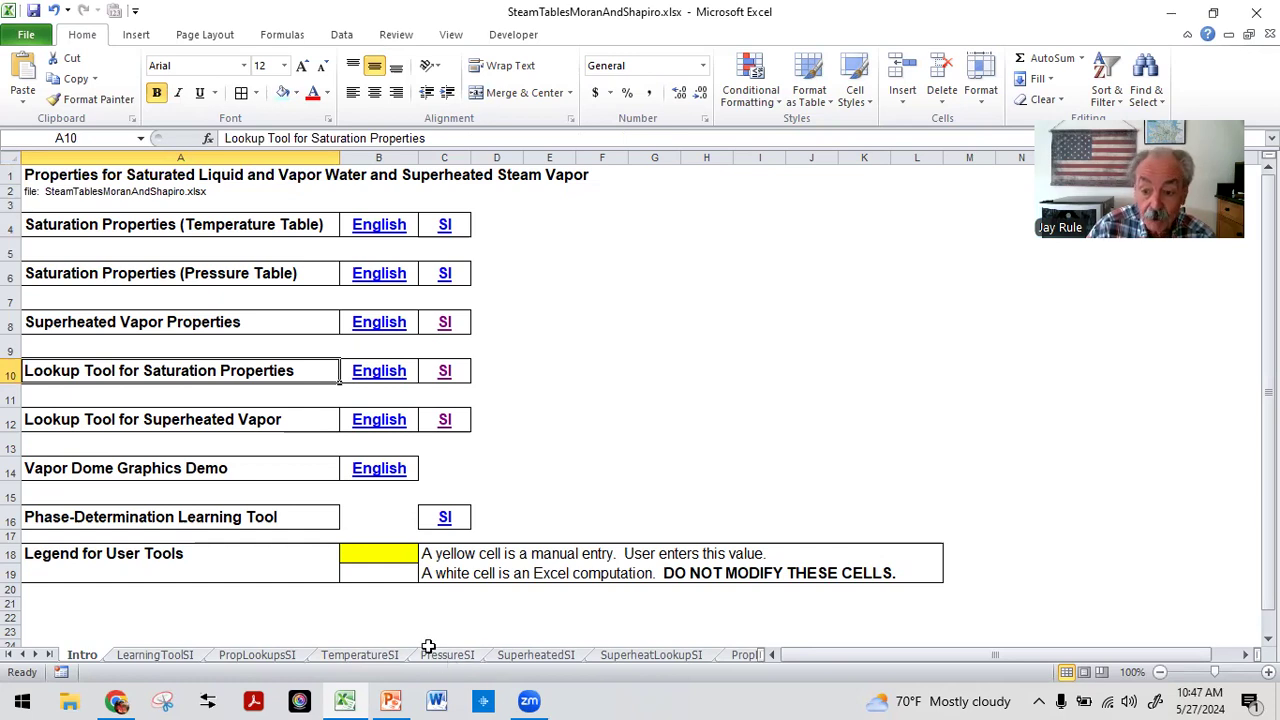
Browse the workbook's sheet names through to GraphicsEnglish and bring the first sheet names back into view.
click(35, 655)
click(35, 655)
click(35, 655)
click(35, 655)
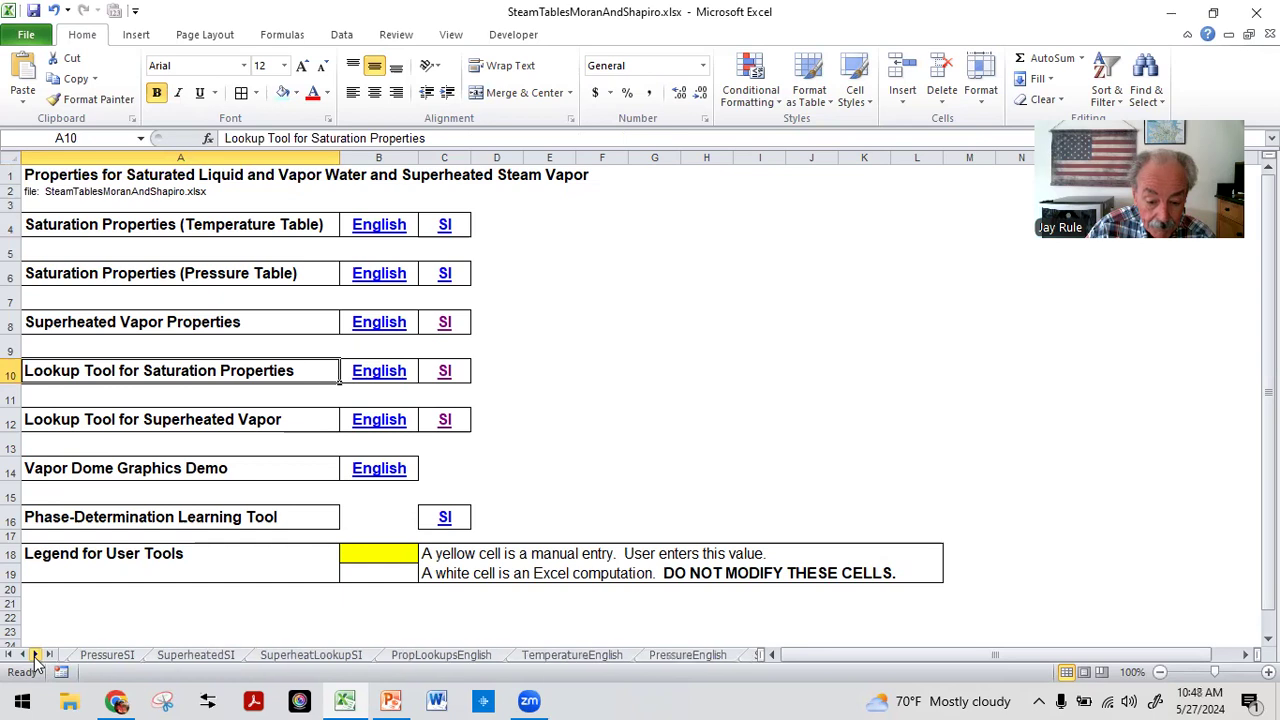
click(35, 655)
click(35, 655)
click(35, 655)
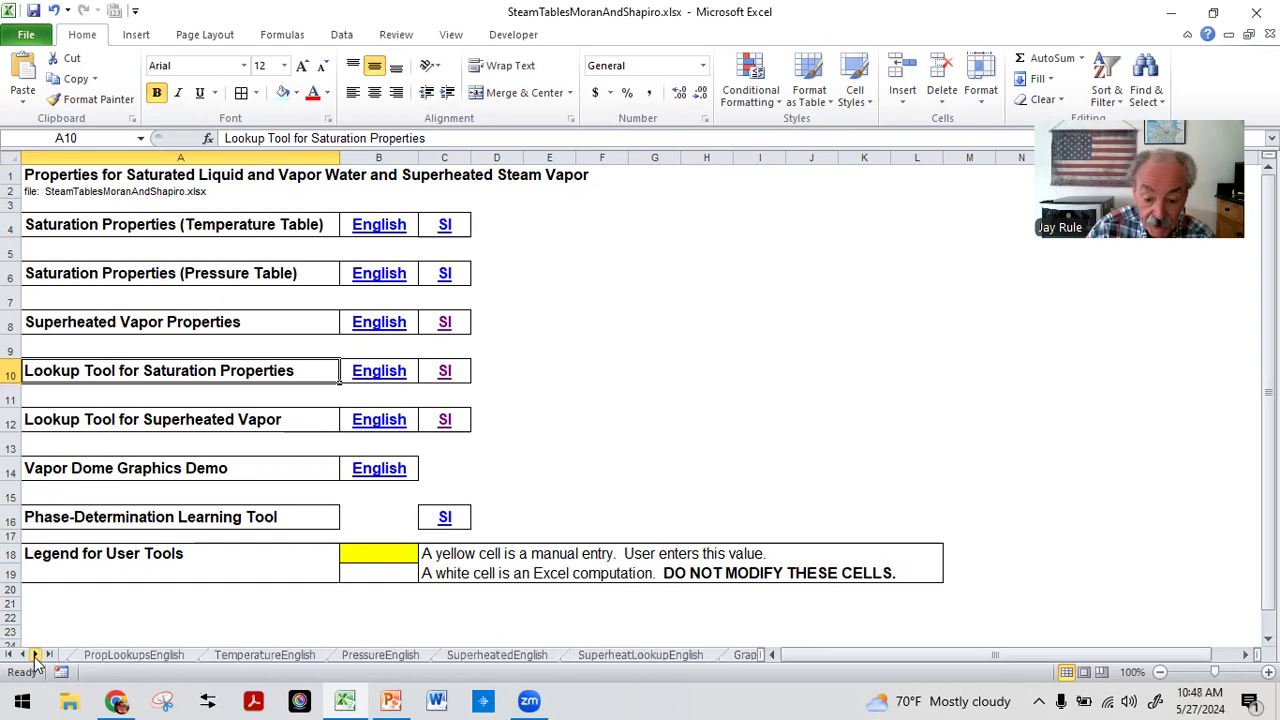
click(35, 655)
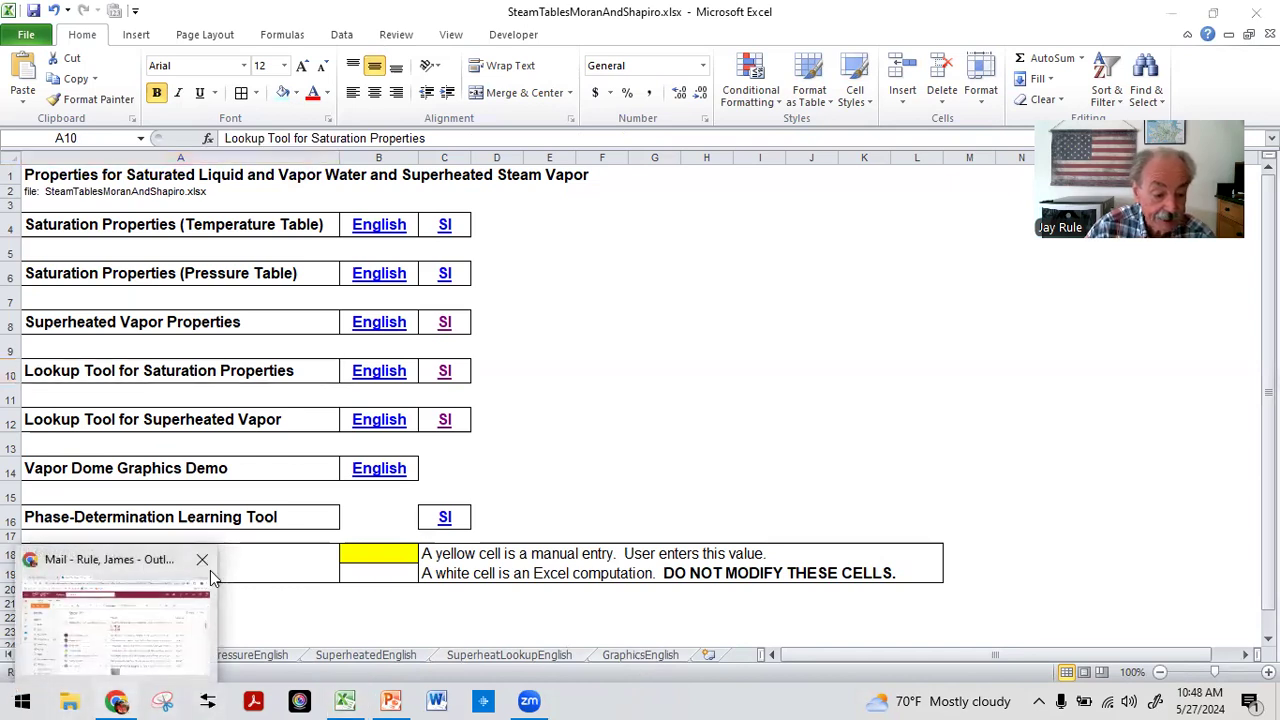
click(9, 655)
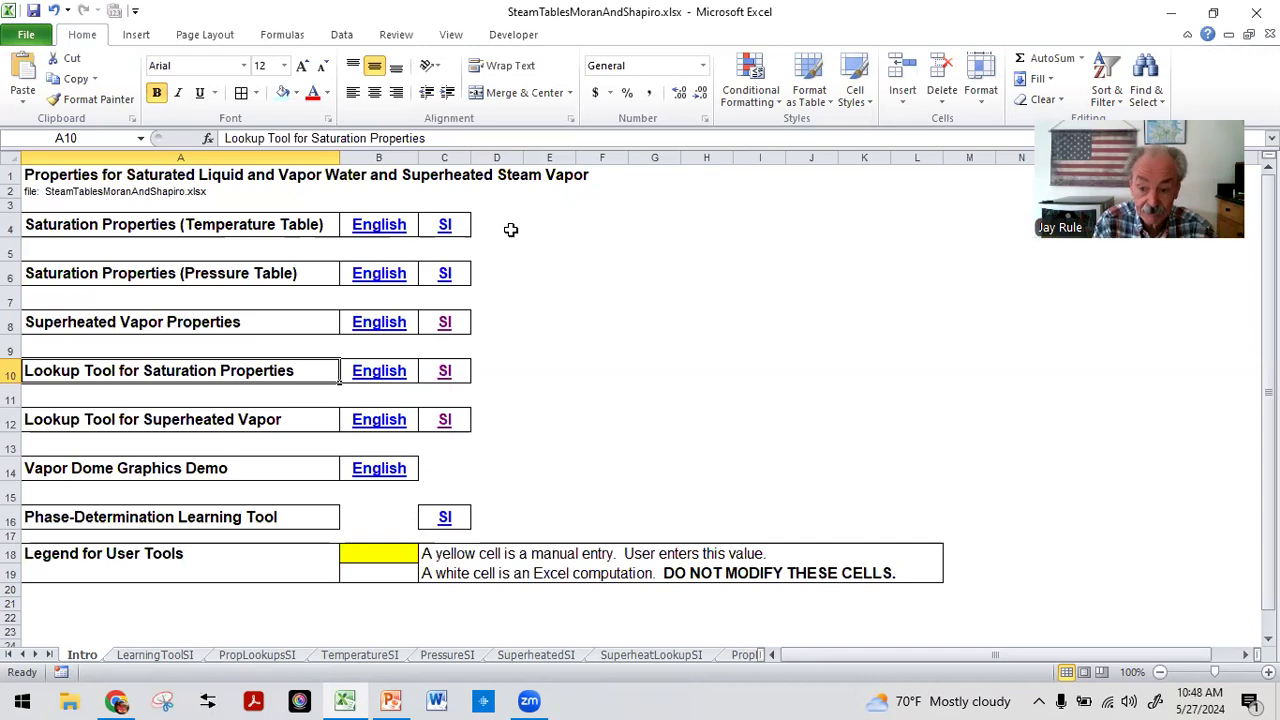
Open the SI saturation temperature table from the Intro sheet's link and look over its range of rows.
click(446, 229)
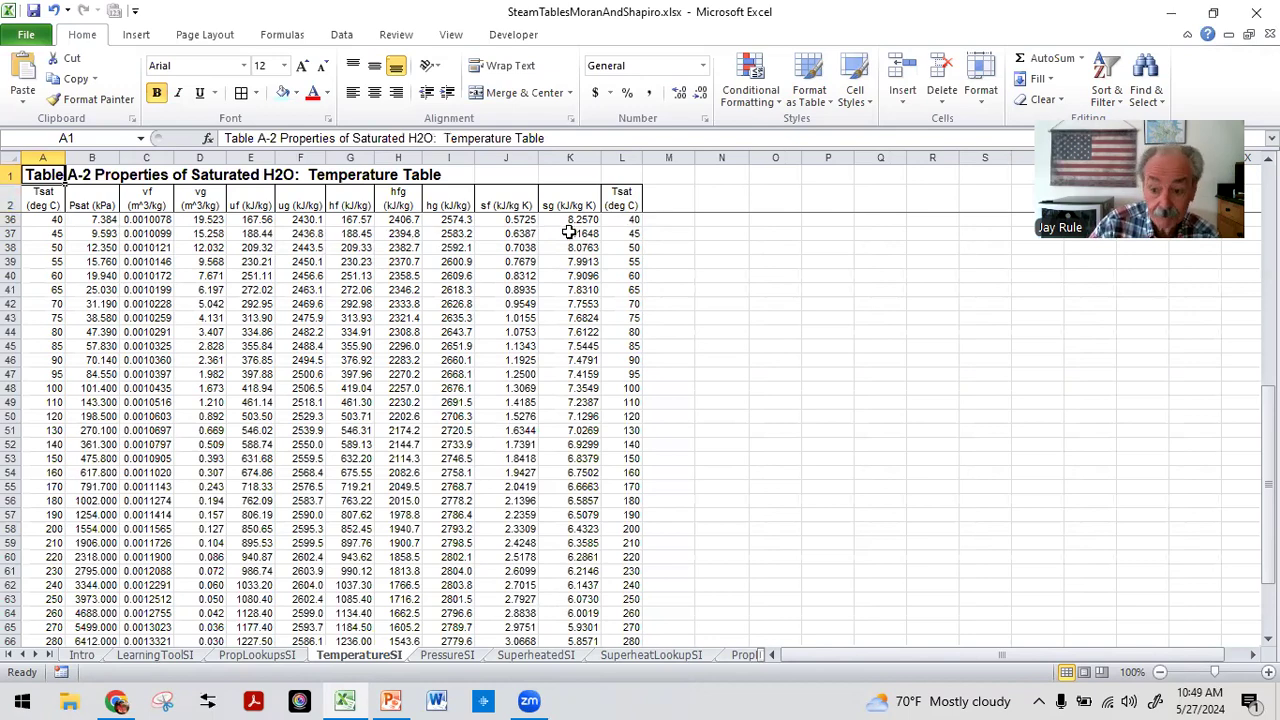
scroll(186, 328, up, 11)
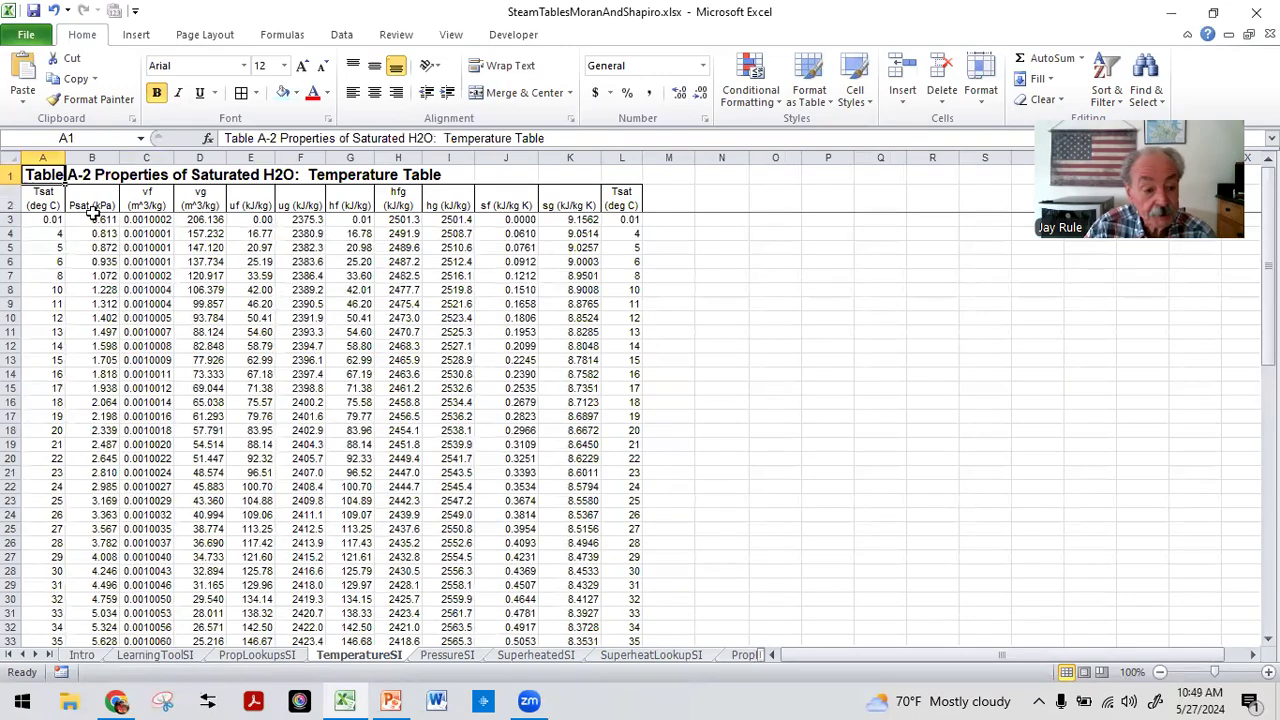
scroll(186, 334, down, 10)
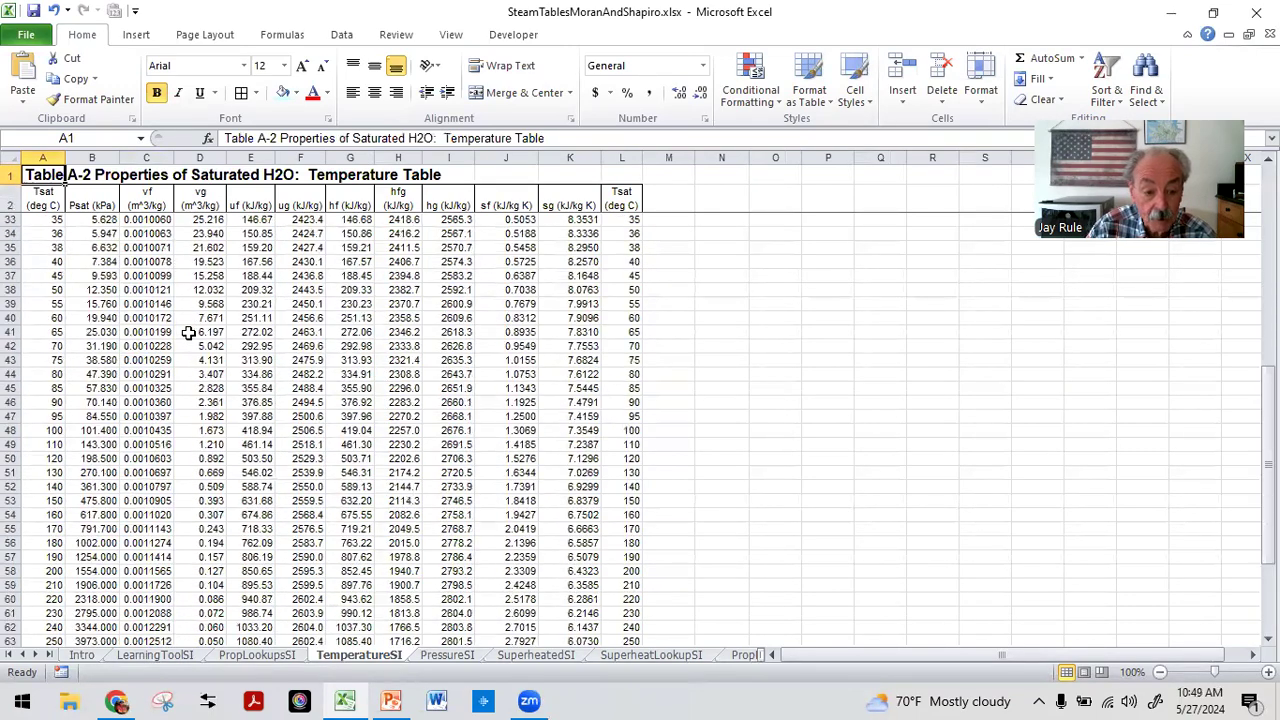
scroll(188, 333, up, 10)
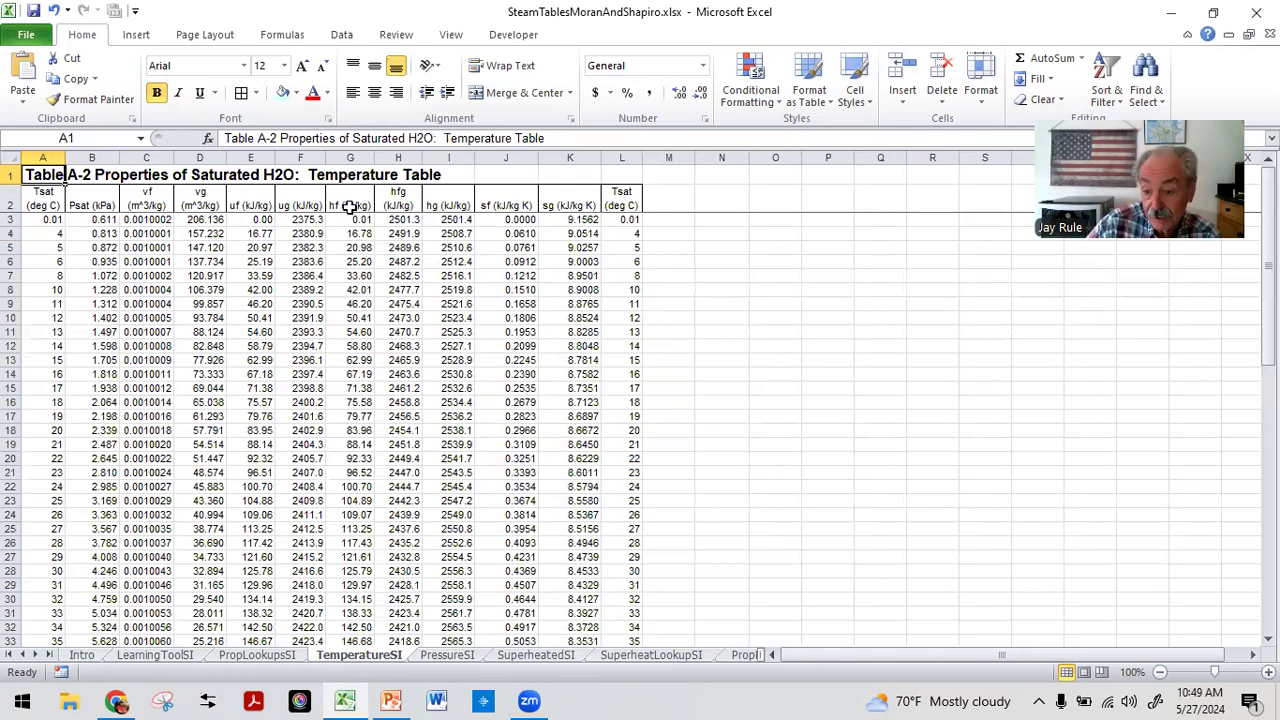
Examine the Tsat and Psat columns of the SI temperature table, highlighting the saturation pressures in B3:B16.
click(40, 197)
click(40, 236)
click(40, 289)
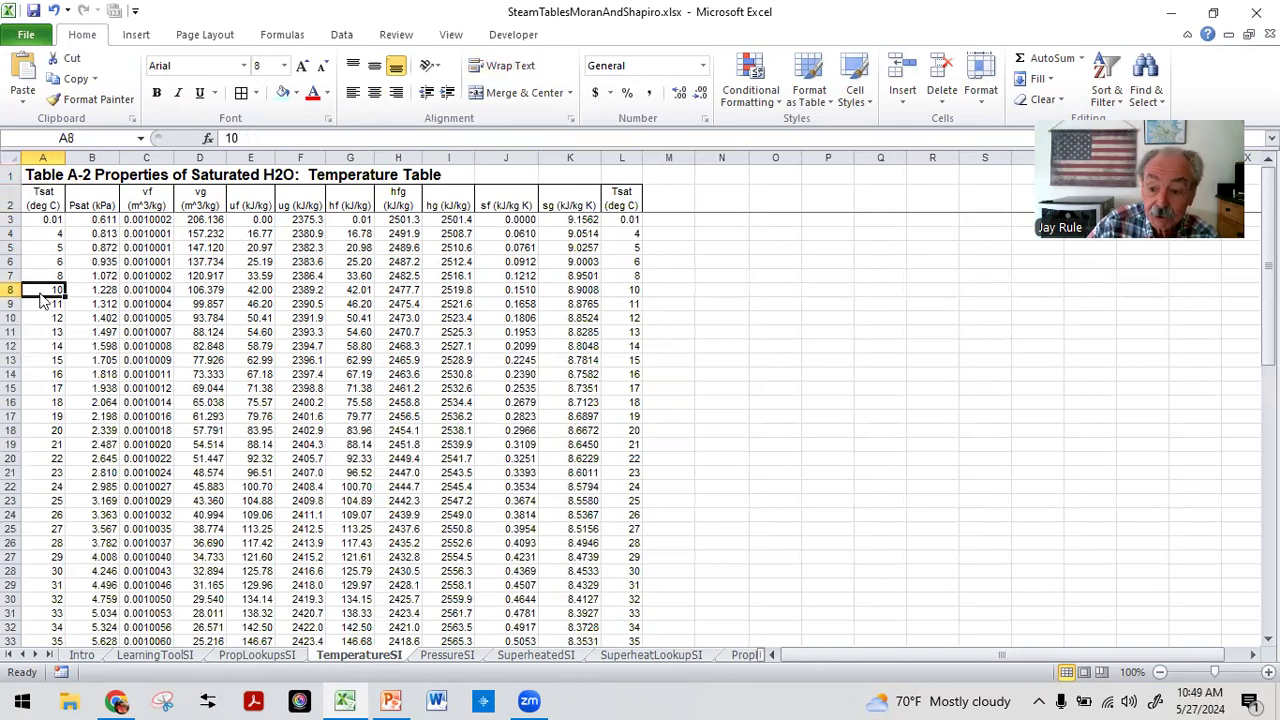
click(45, 343)
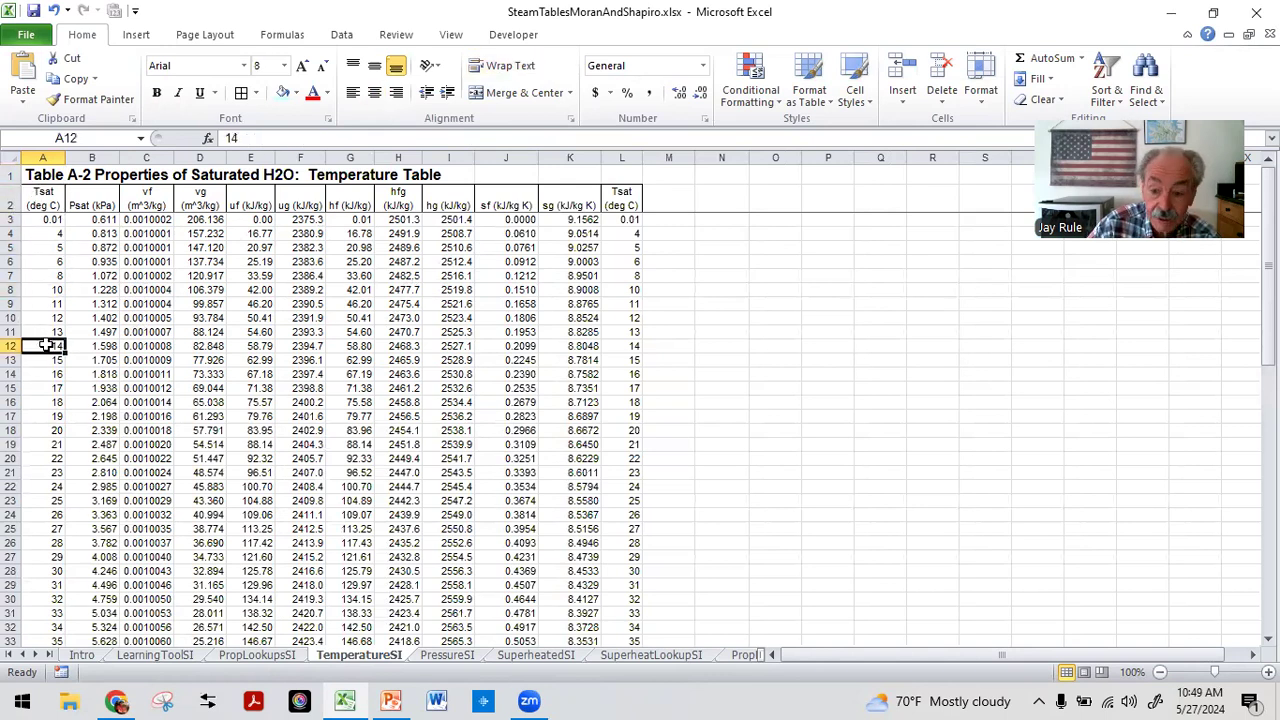
click(92, 204)
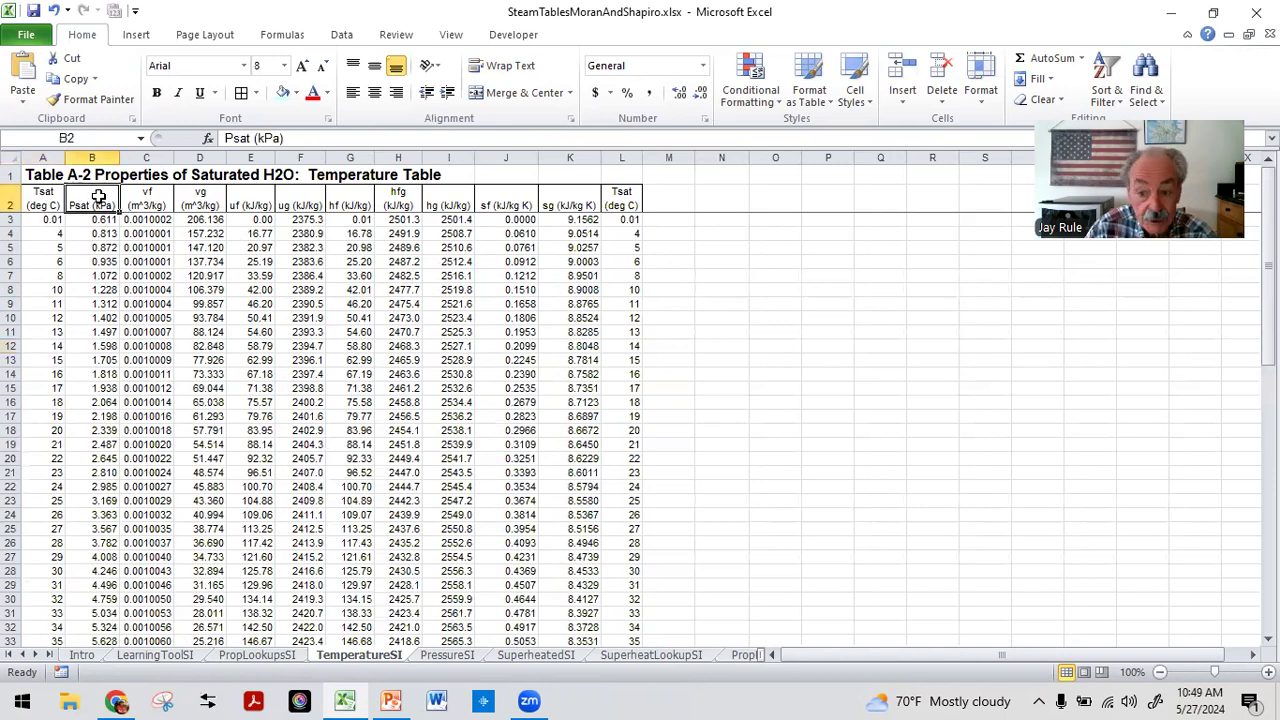
click(93, 262)
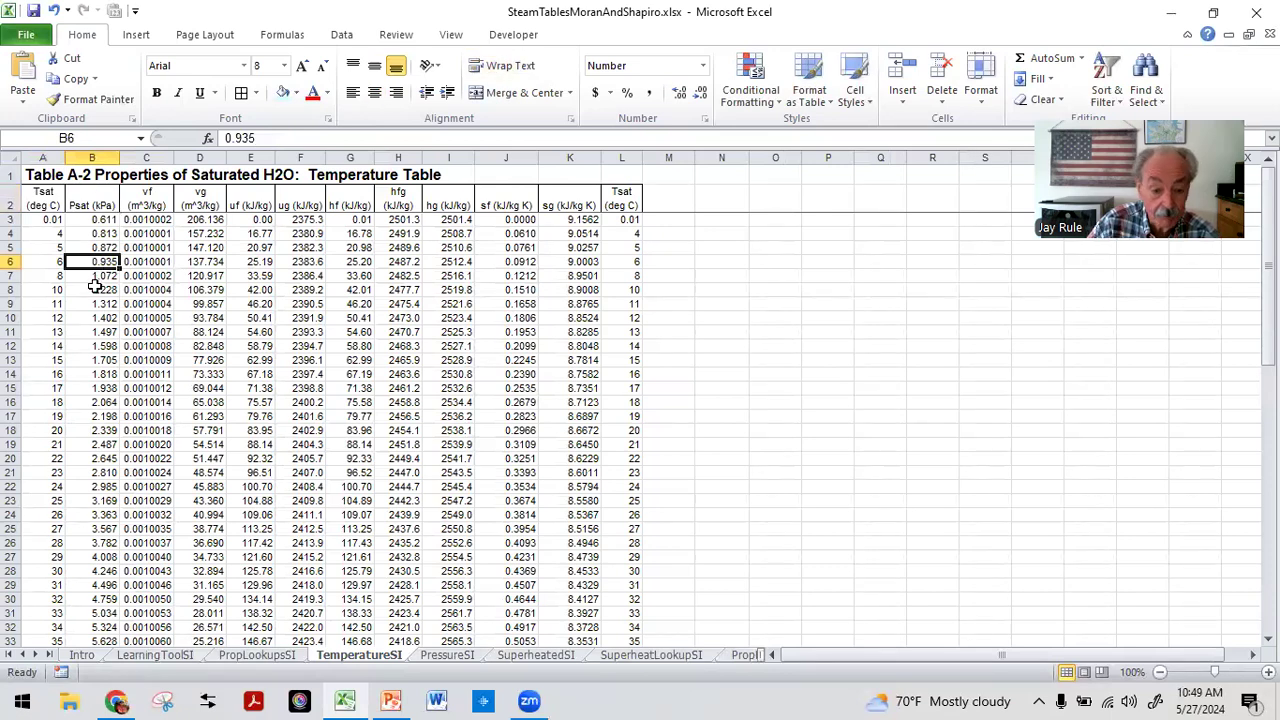
click(98, 193)
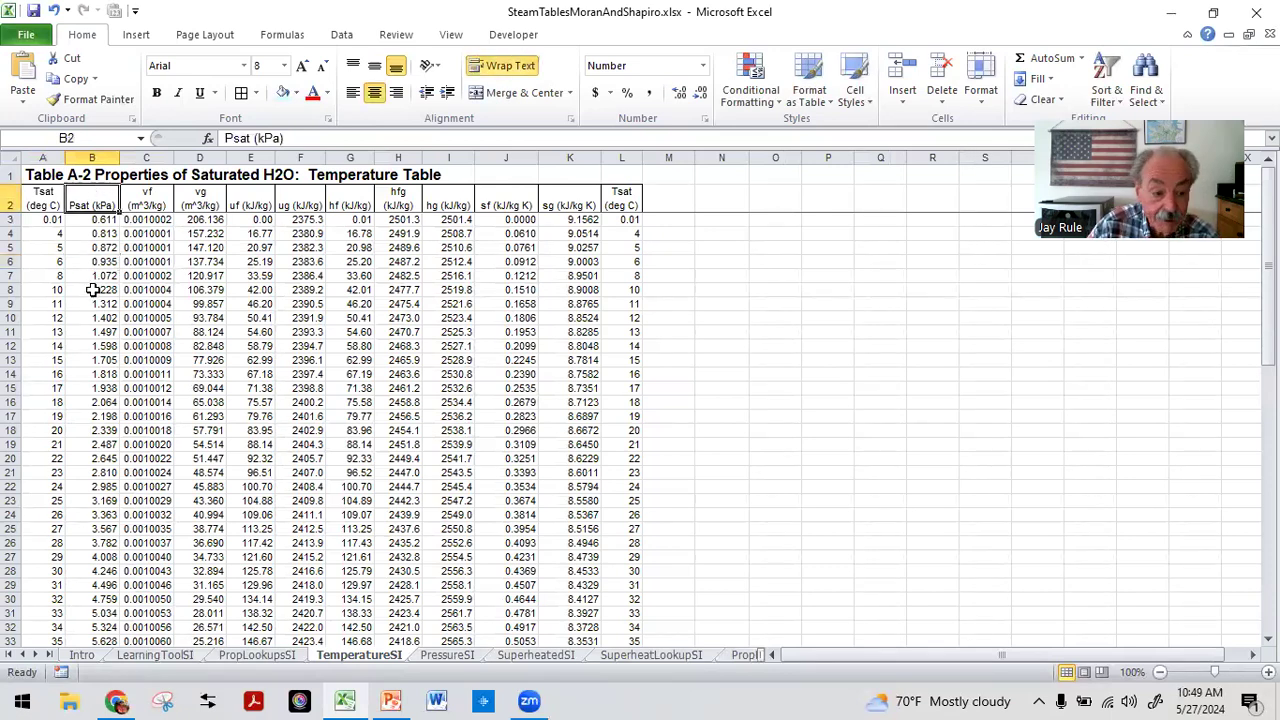
drag(85, 220, 86, 401)
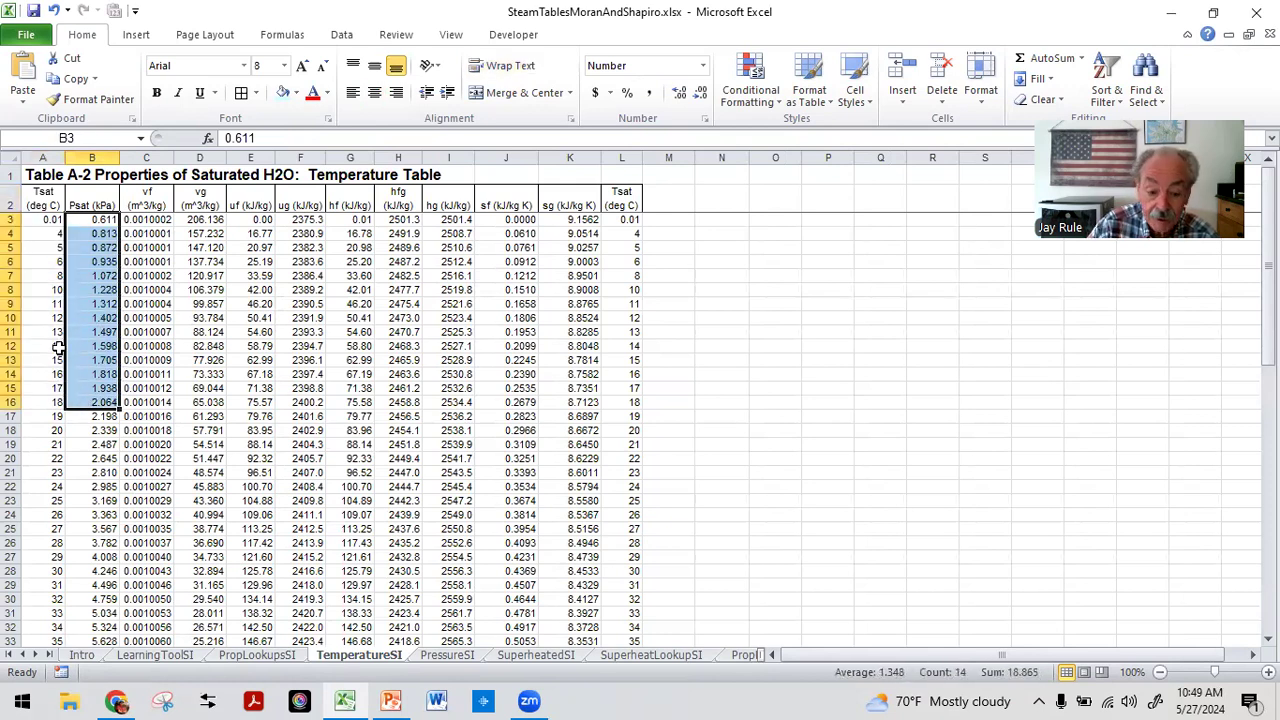
Locate the 100 °C saturation row in the SI temperature table, highlight the whole row, and clear the highlight after viewing.
scroll(88, 400, down, 1)
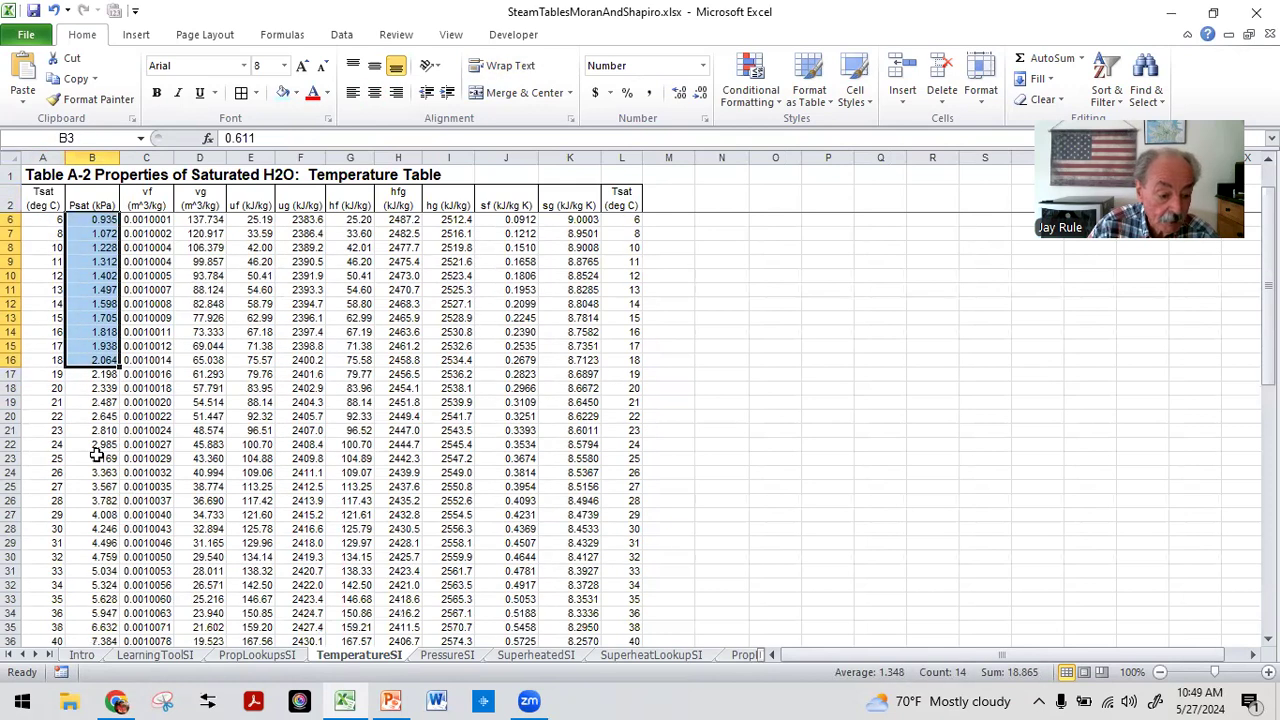
scroll(97, 455, down, 2)
scroll(97, 455, down, 2)
scroll(97, 455, down, 8)
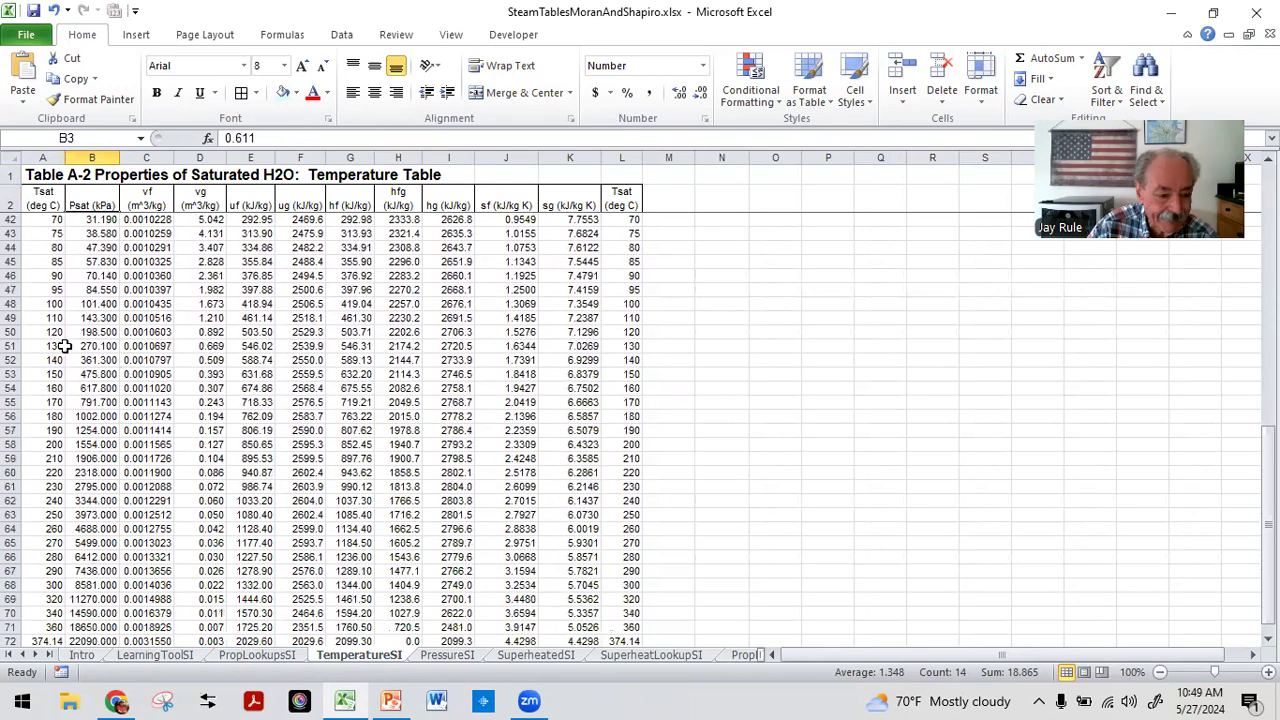
click(28, 303)
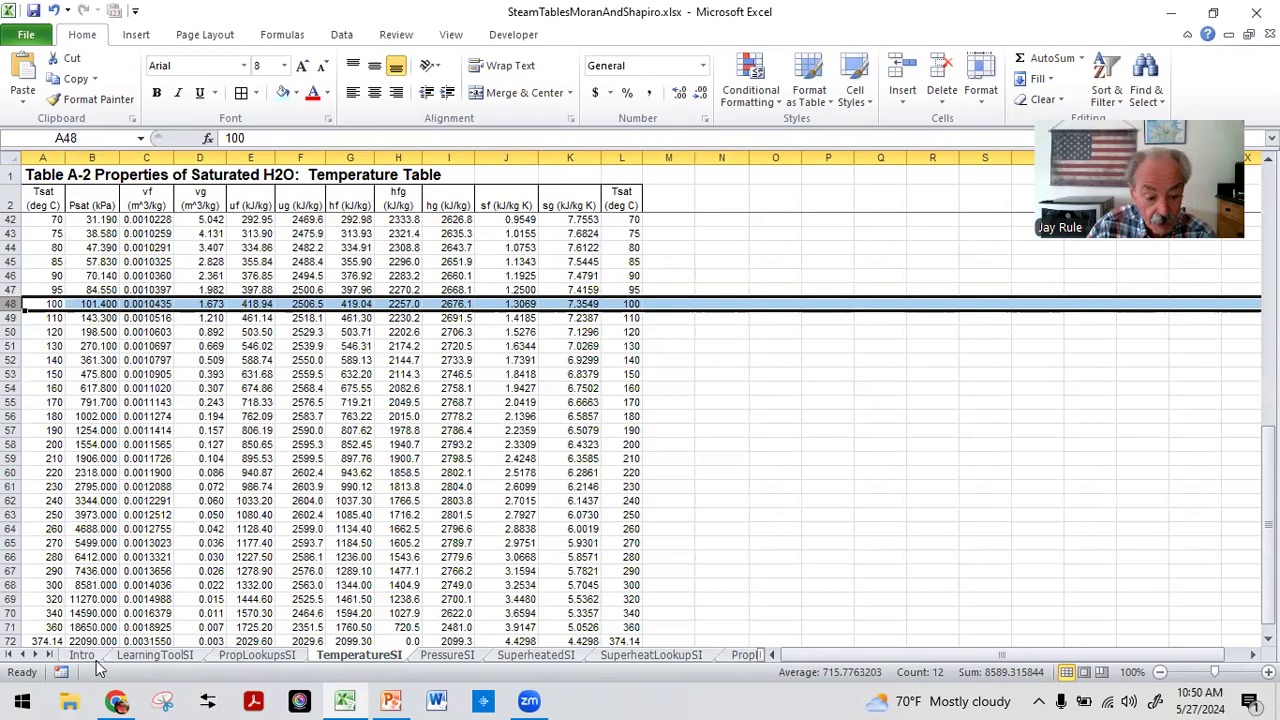
click(35, 174)
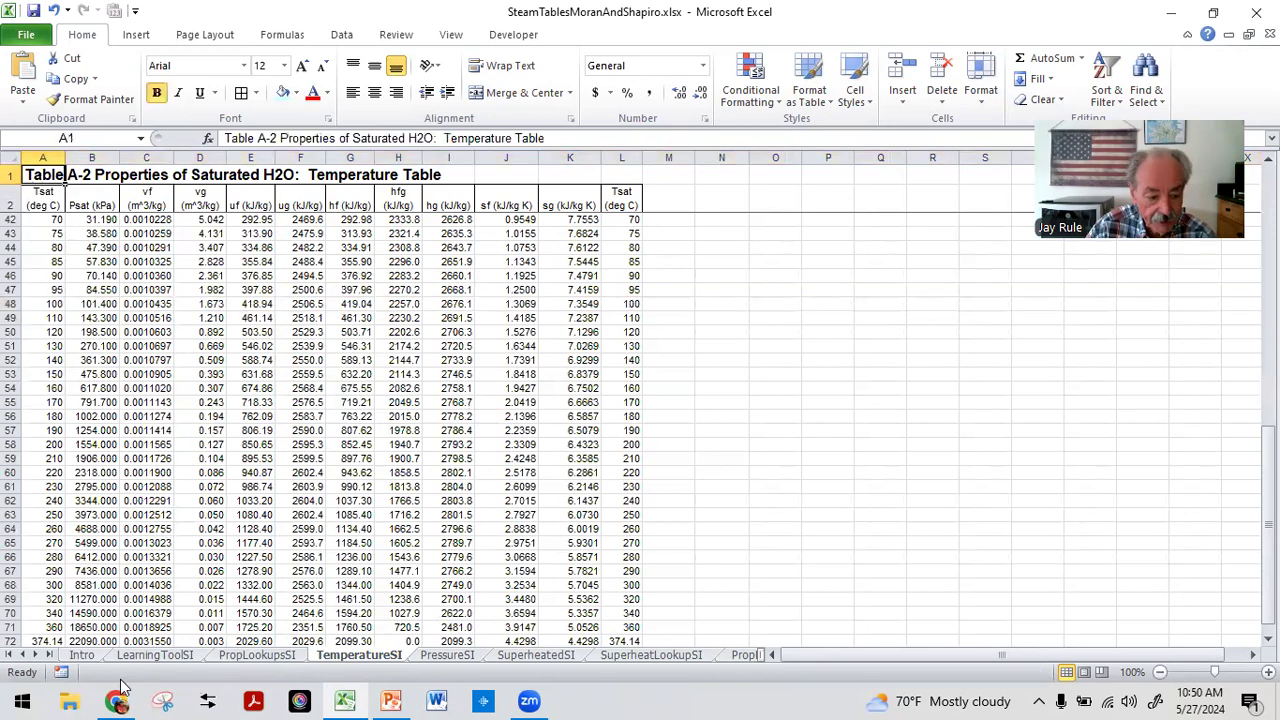
click(652, 402)
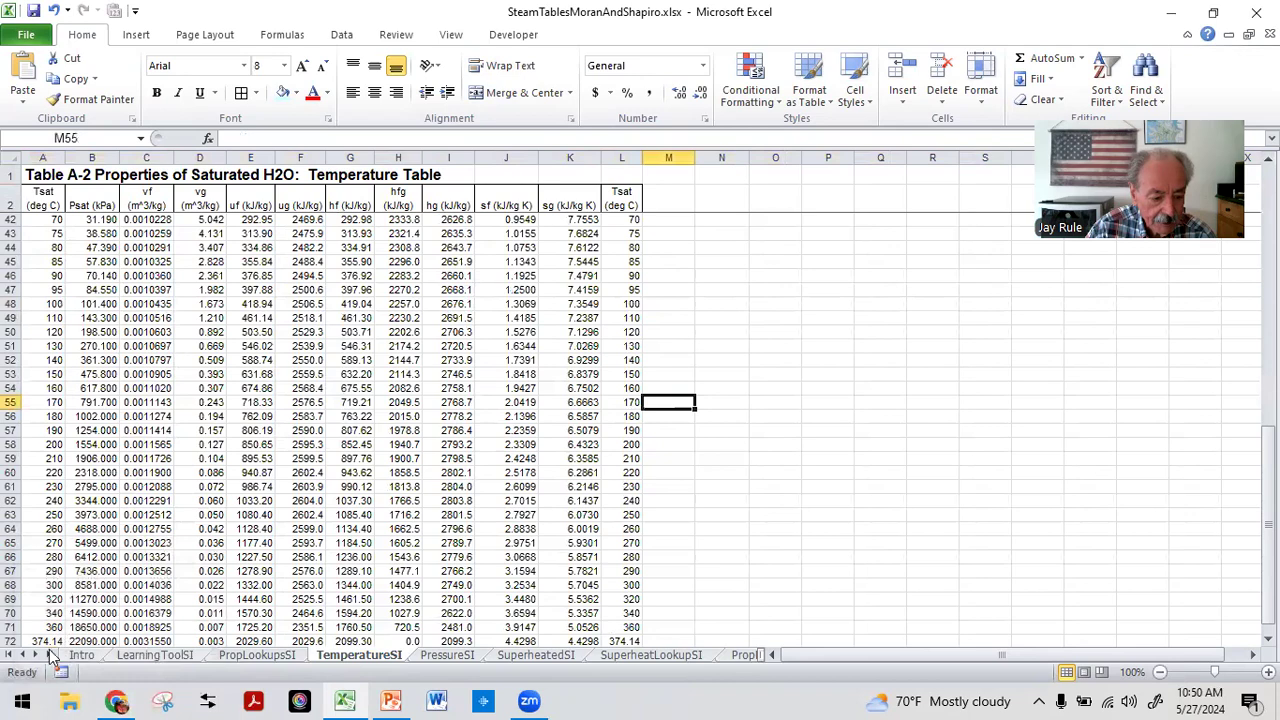
View the English-unit saturation temperature table through the Intro sheet's link and return to the Intro sheet.
click(80, 655)
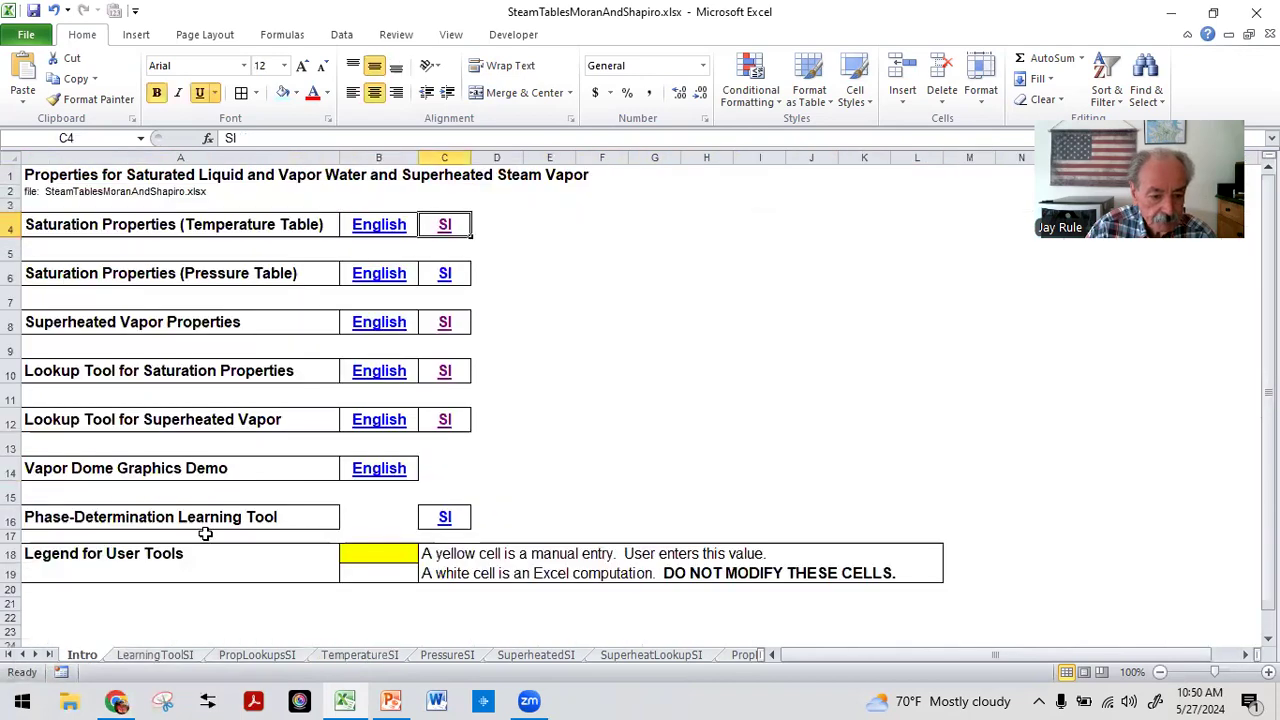
click(379, 228)
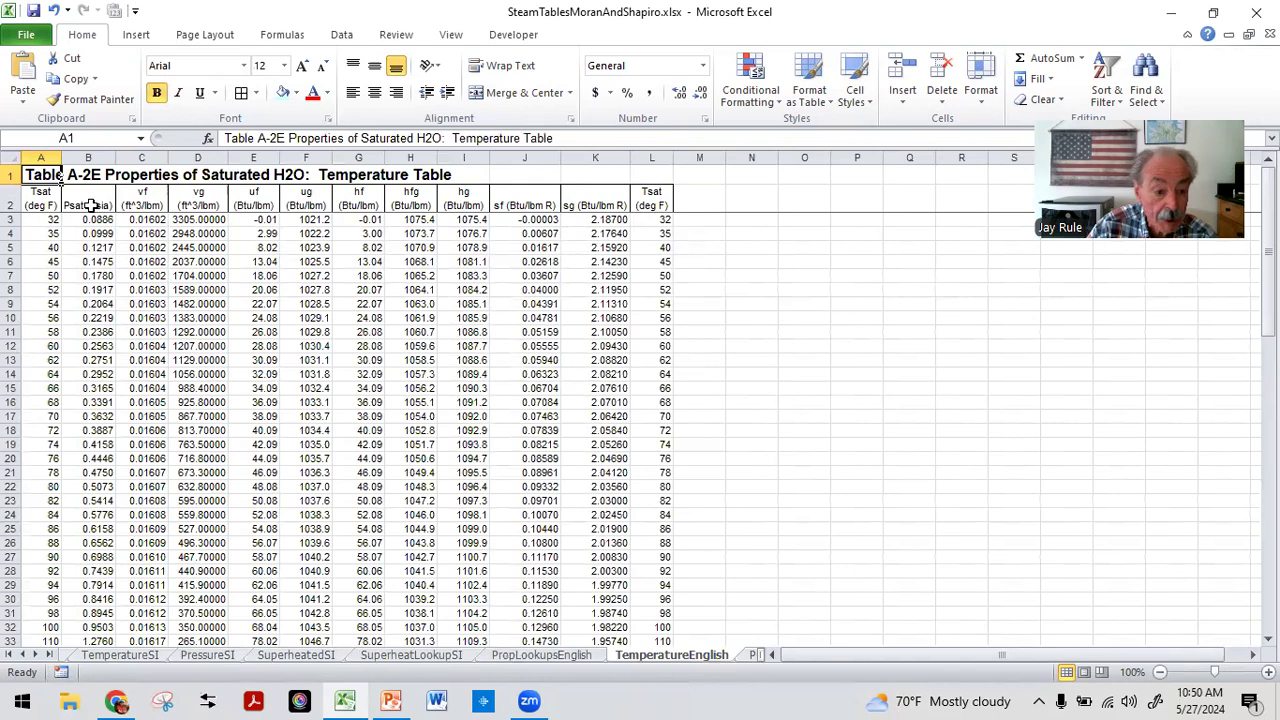
click(24, 656)
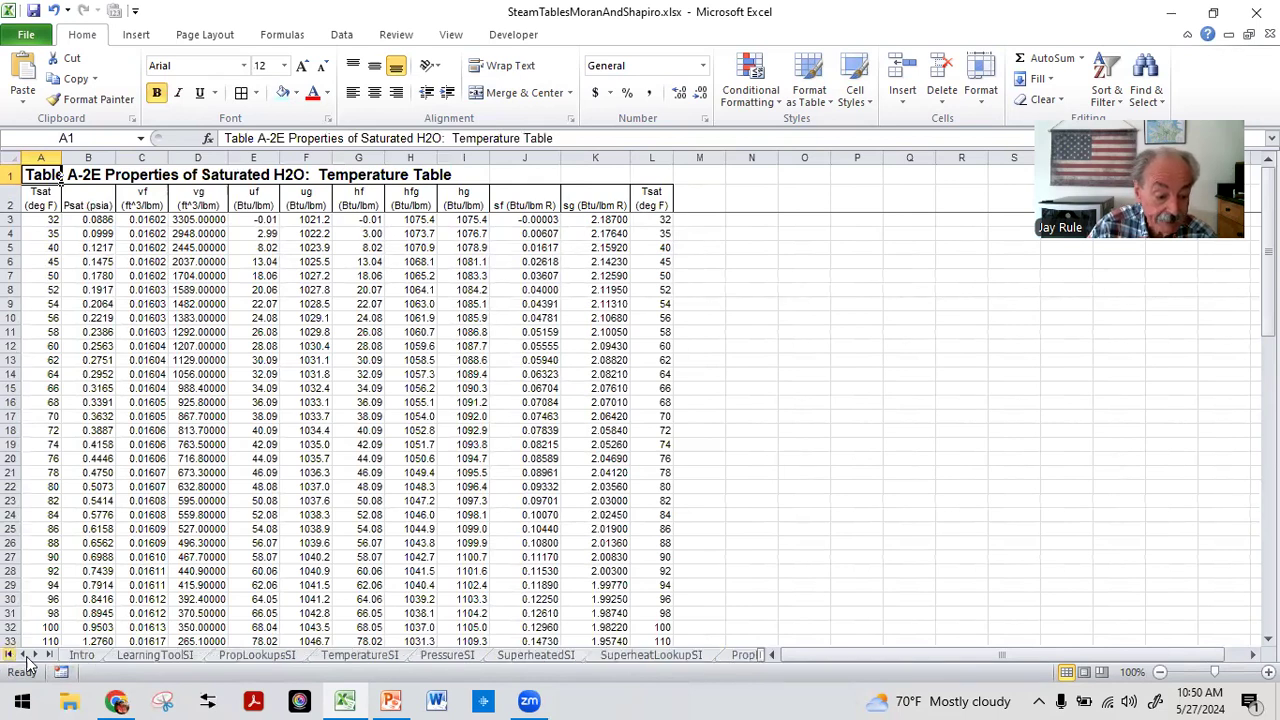
click(80, 656)
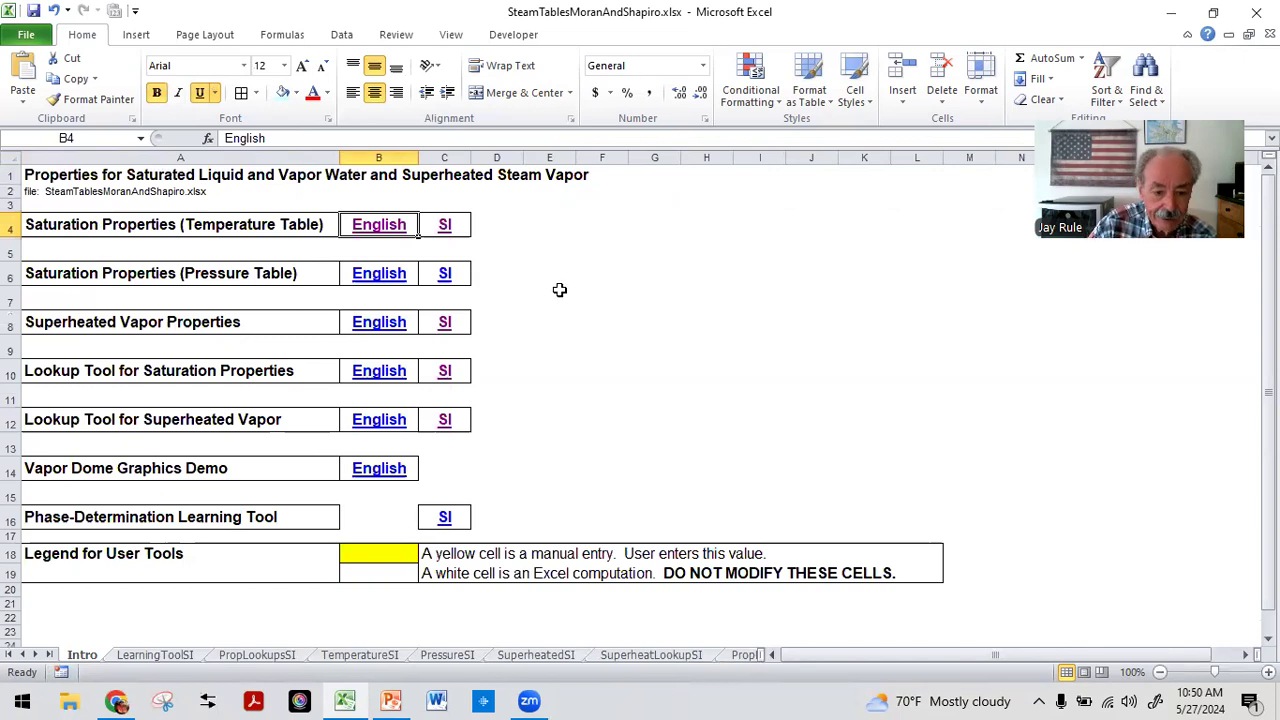
Open the SI saturation pressure table from the Intro sheet's link and look over its rows.
click(446, 274)
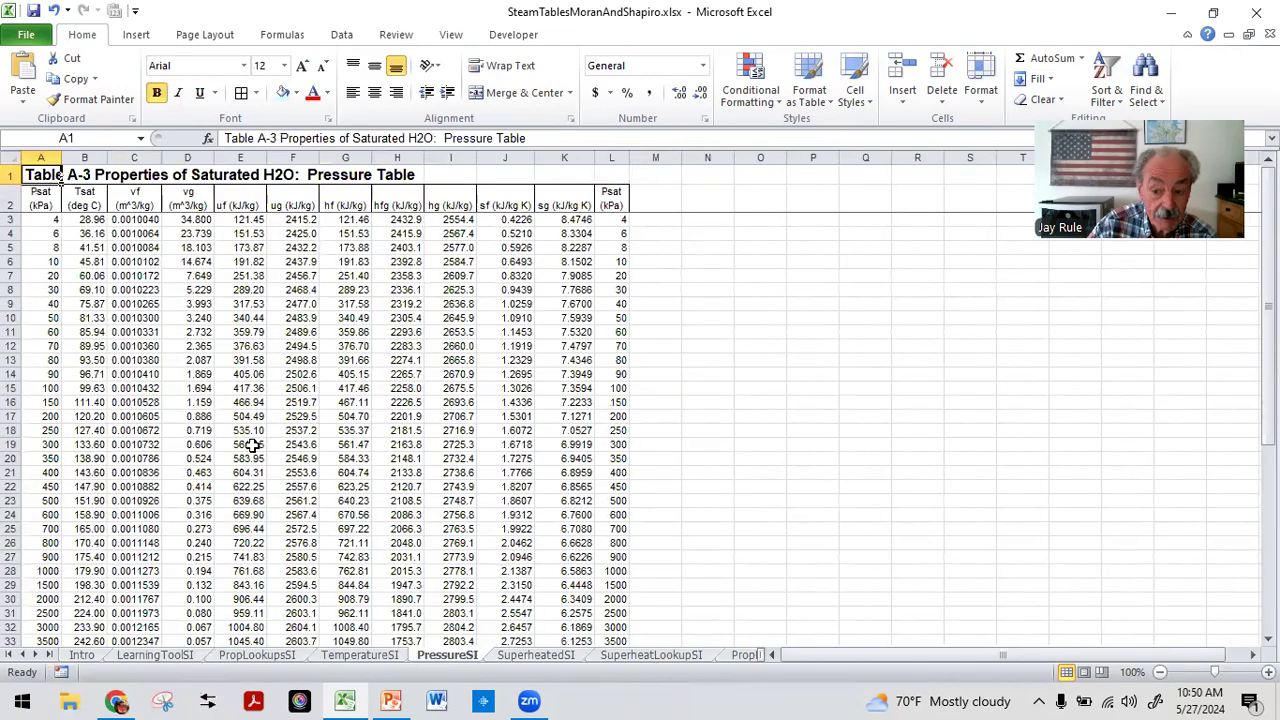
scroll(251, 448, down, 5)
scroll(251, 448, up, 5)
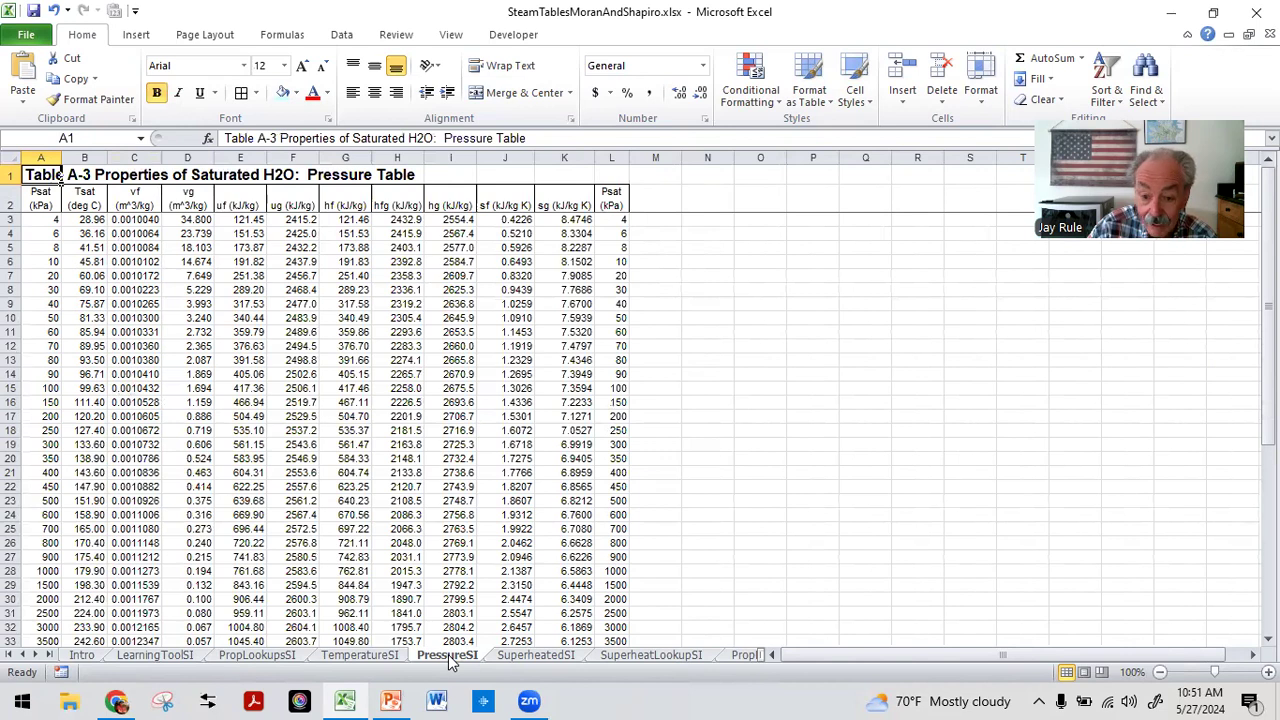
Return to the Intro sheet and open the SI superheated vapor properties table from its link.
click(82, 655)
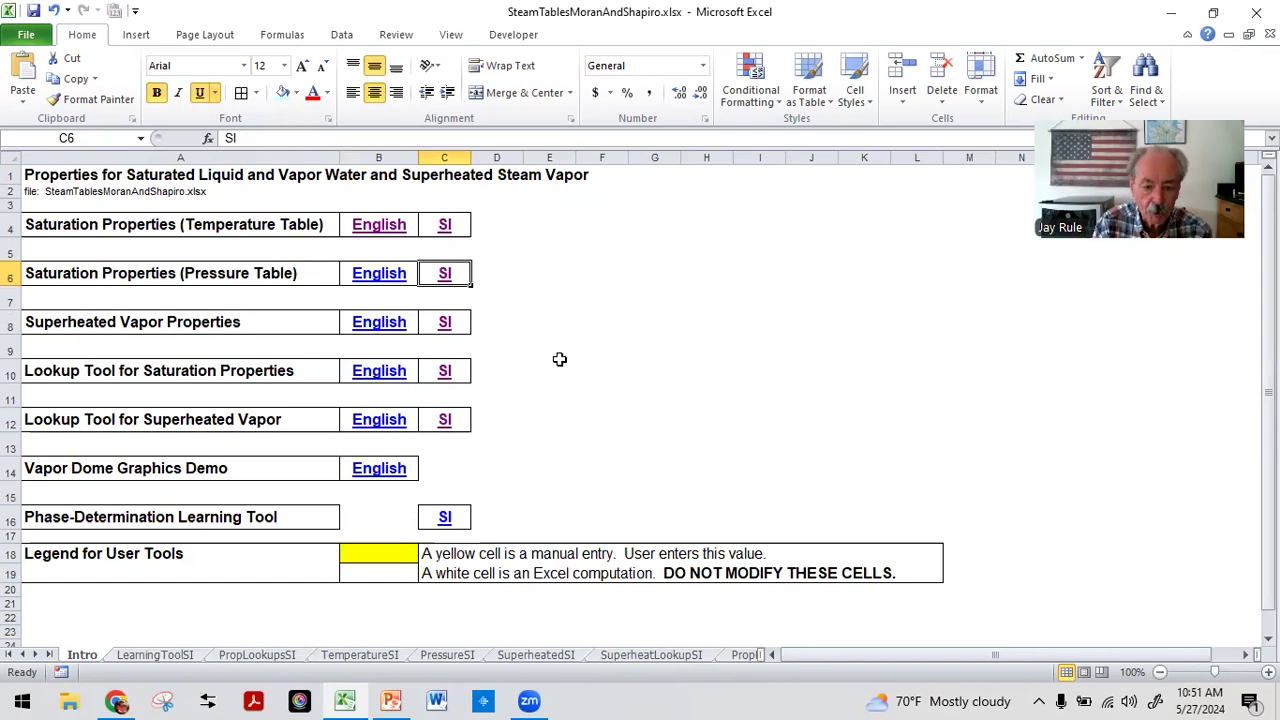
click(445, 322)
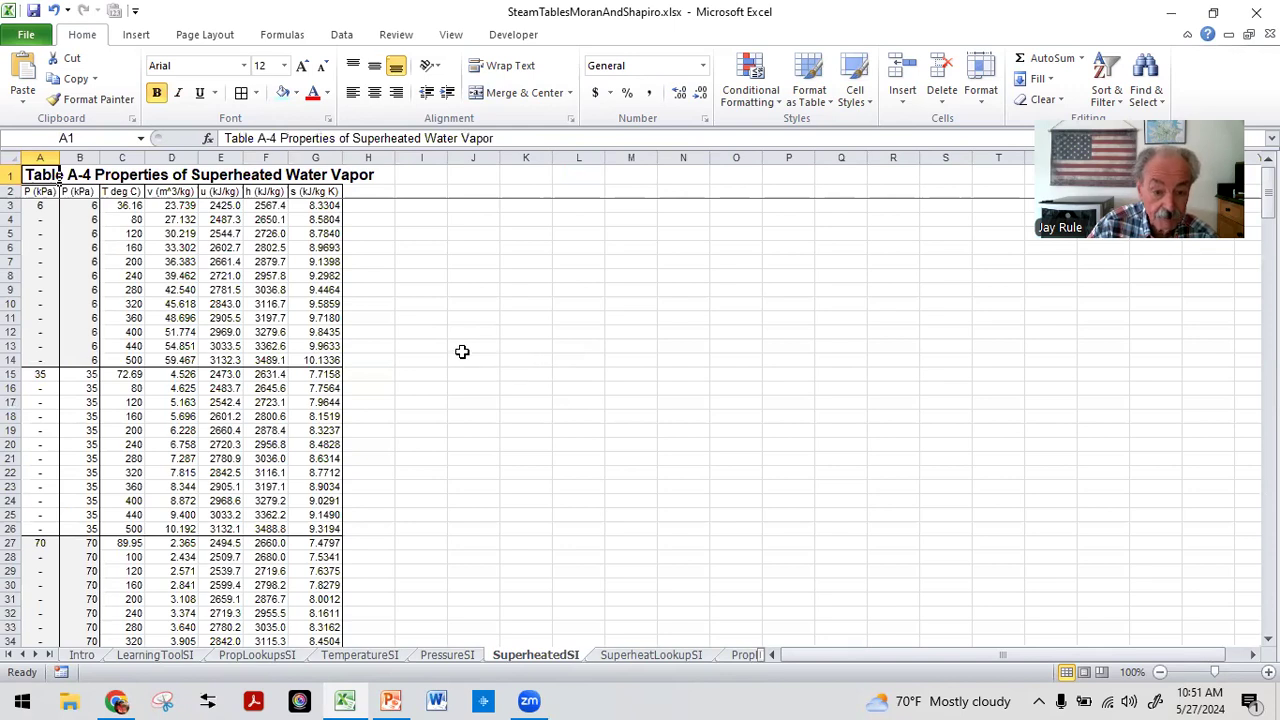
scroll(508, 341, down, 1)
scroll(508, 341, up, 1)
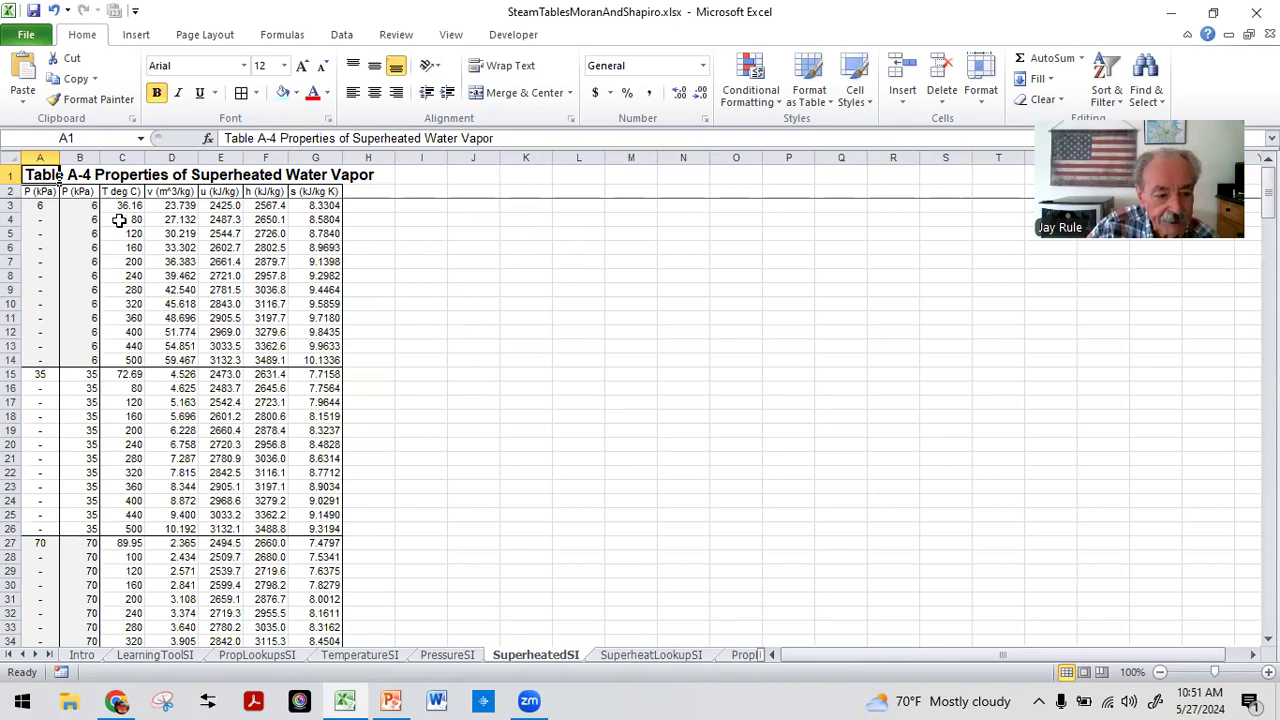
Highlight the T, v, u, h and s column headings in C2:G2 of the superheated vapor table and clear the highlight.
drag(117, 191, 314, 192)
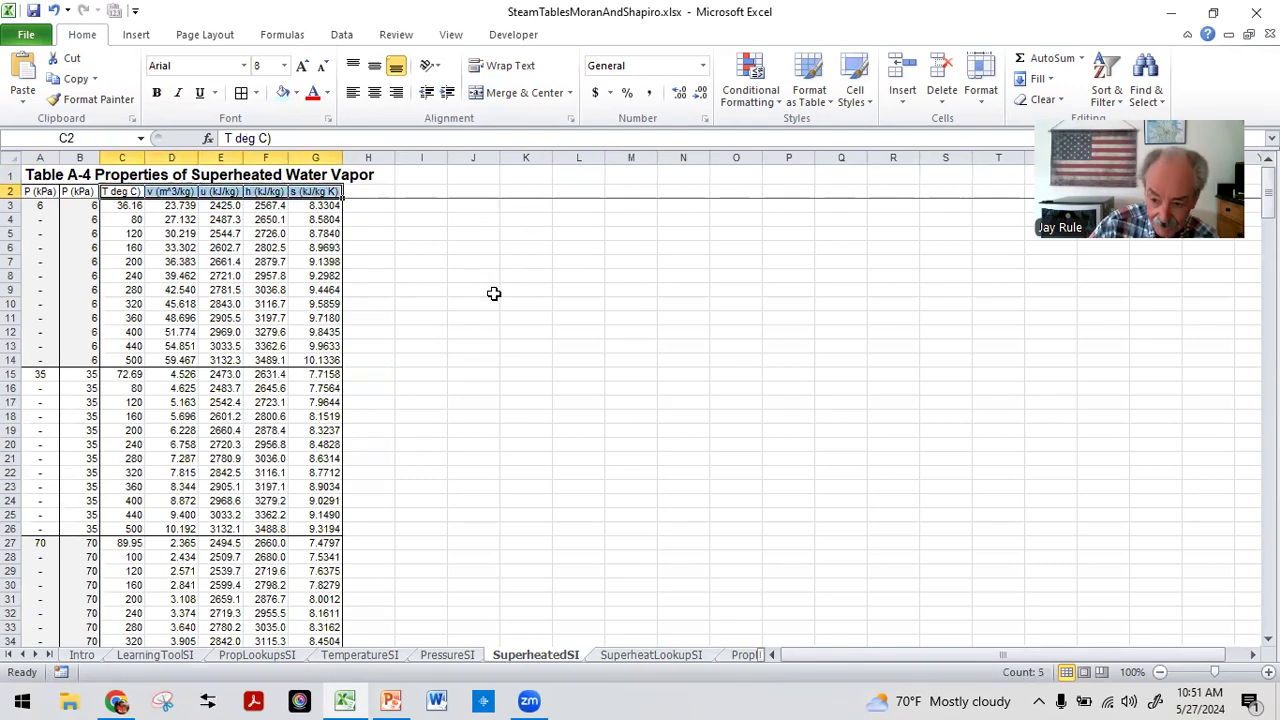
click(471, 288)
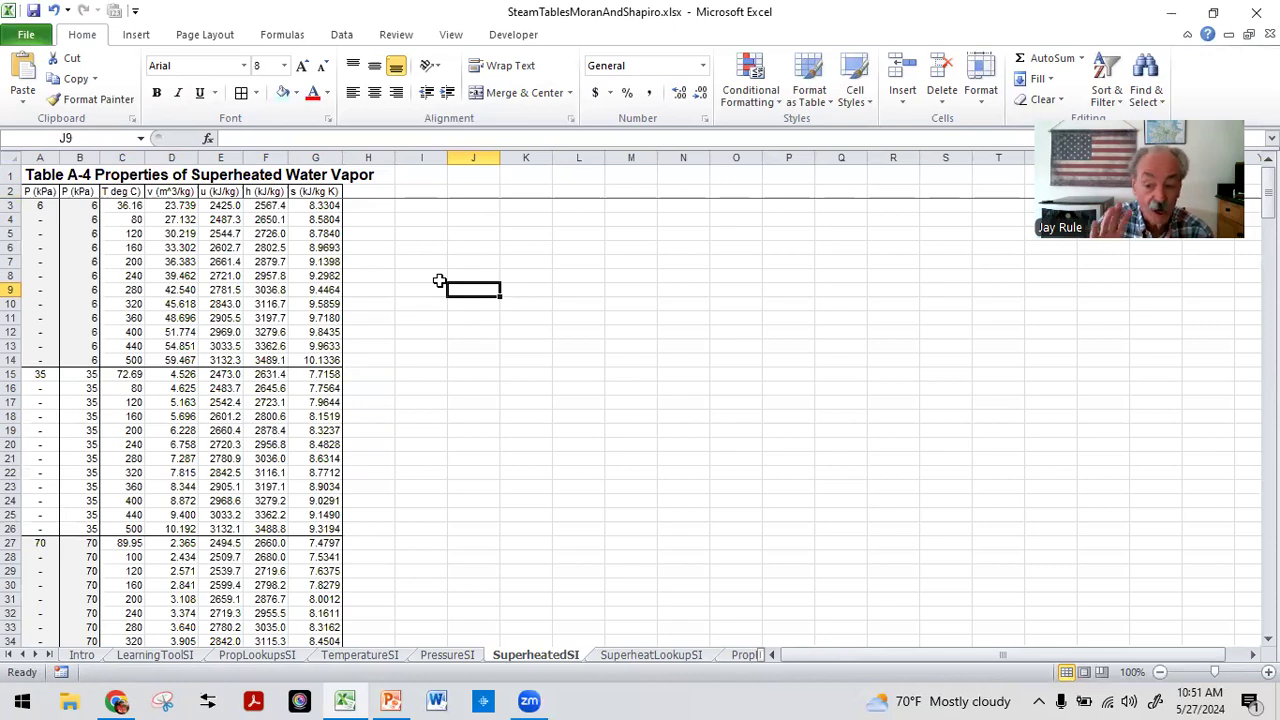
click(518, 259)
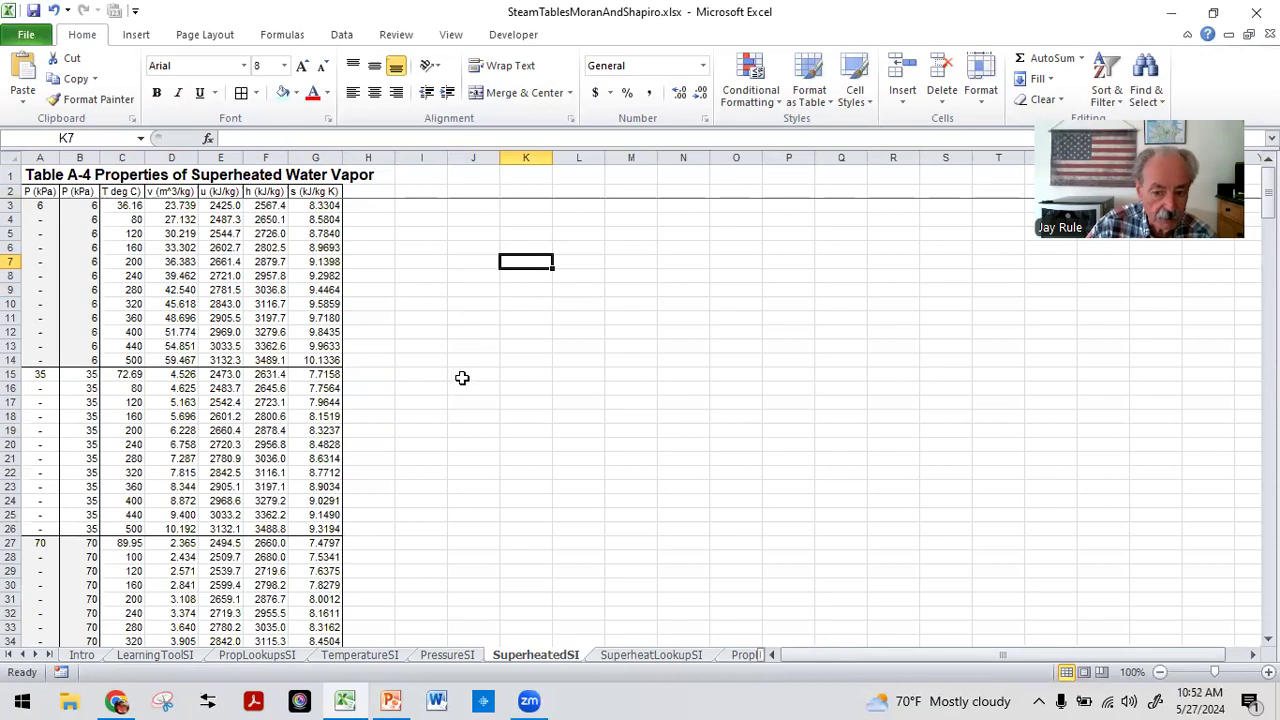
Look through the superheated vapor table's pressure blocks down to the 500 kPa block.
scroll(462, 378, down, 11)
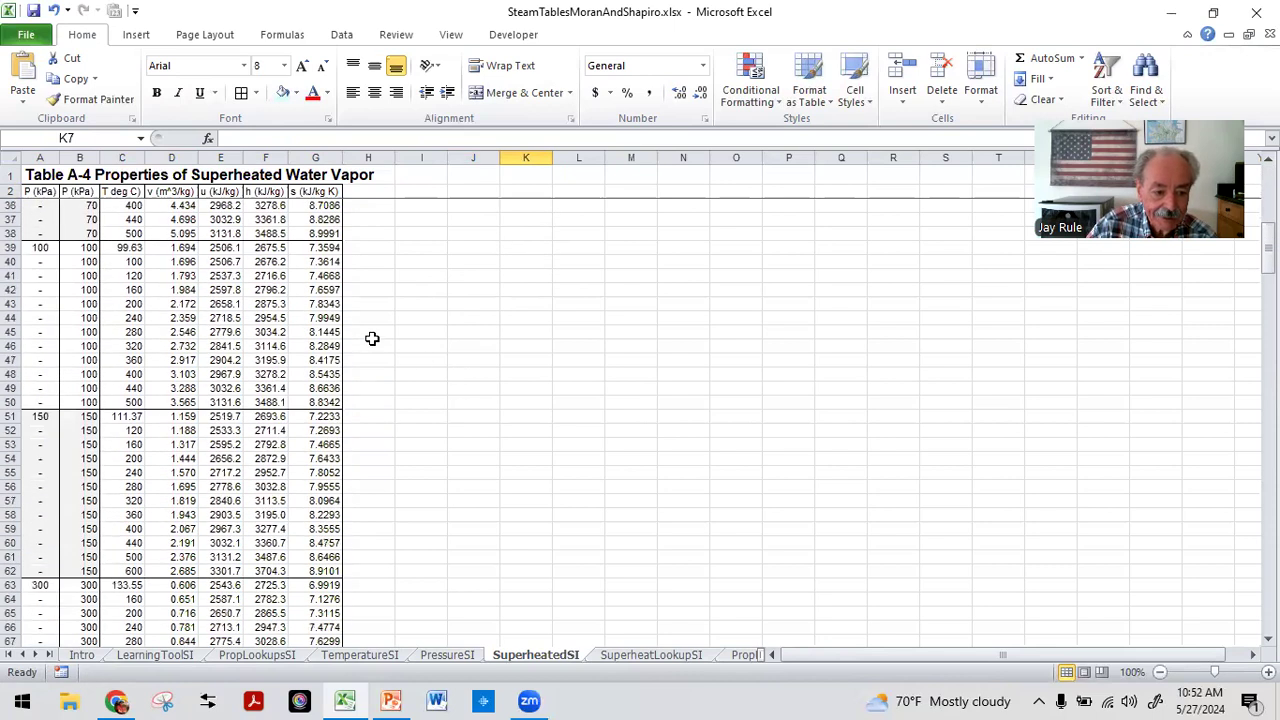
scroll(486, 355, down, 11)
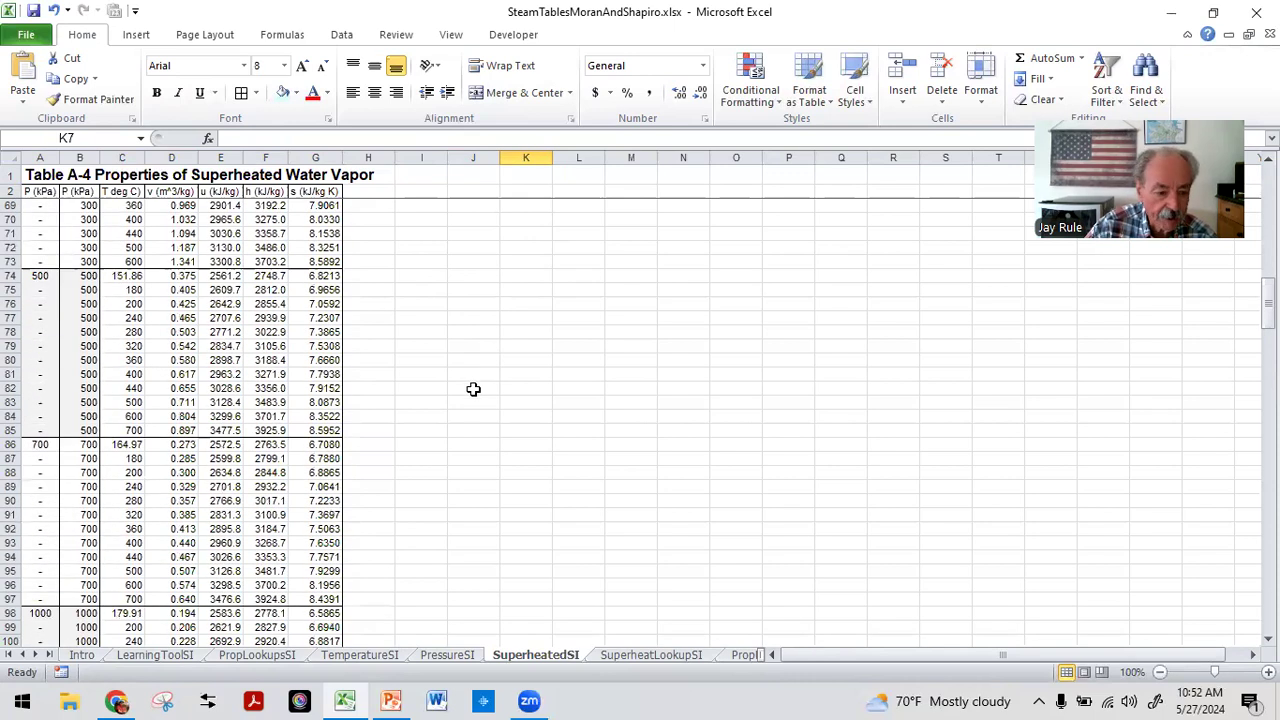
scroll(473, 389, down, 1)
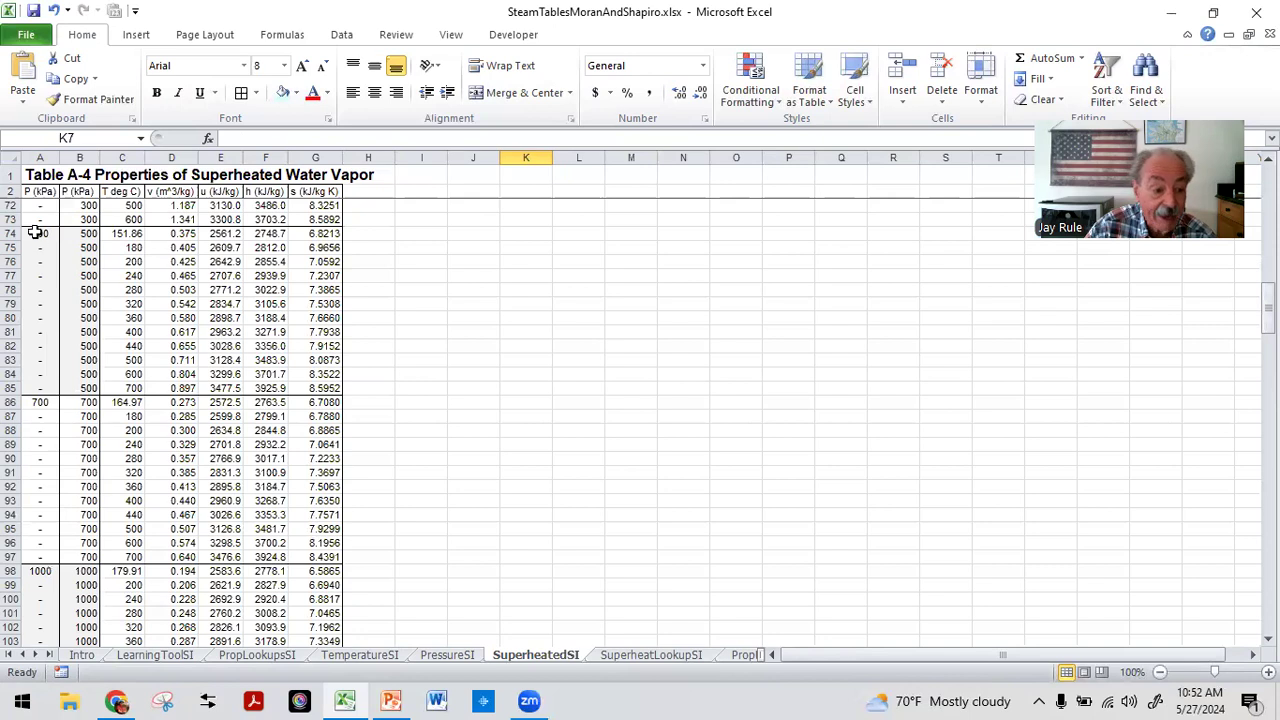
Highlight the 500 kPa block in A74:G85 of the superheated vapor table and clear the highlight.
drag(30, 236, 322, 390)
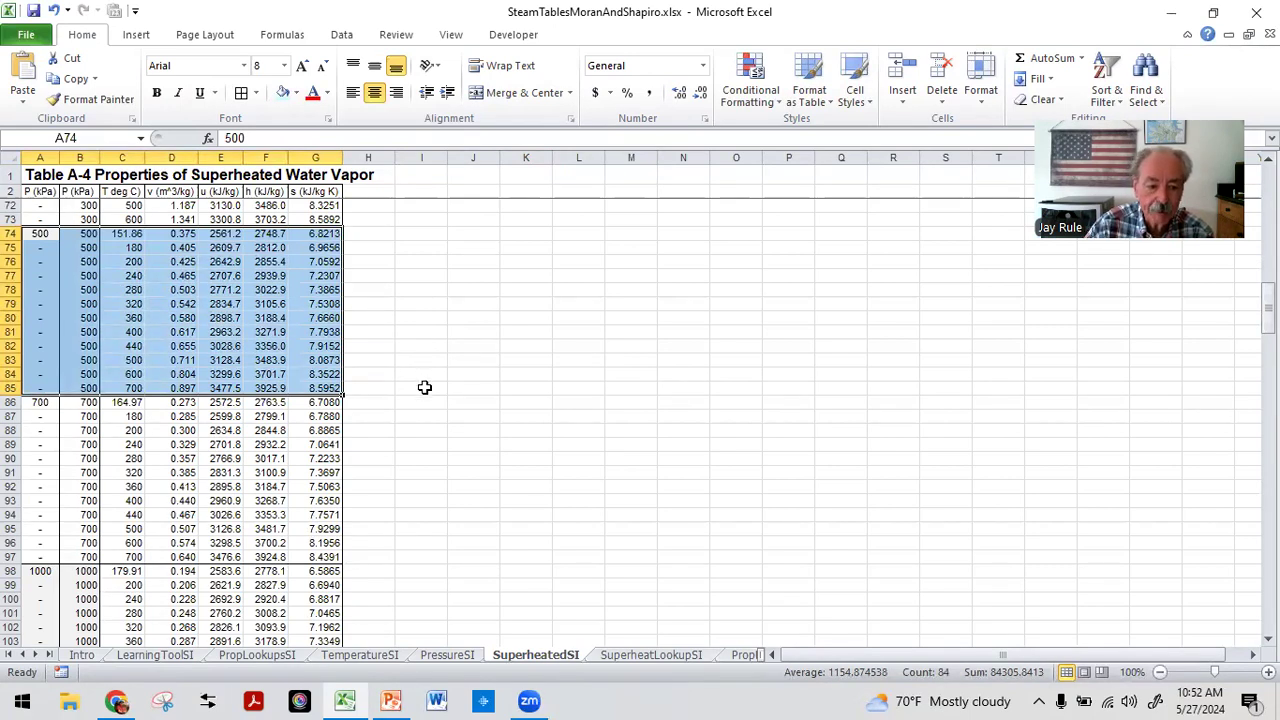
click(590, 263)
scroll(526, 334, up, 2)
scroll(400, 336, down, 1)
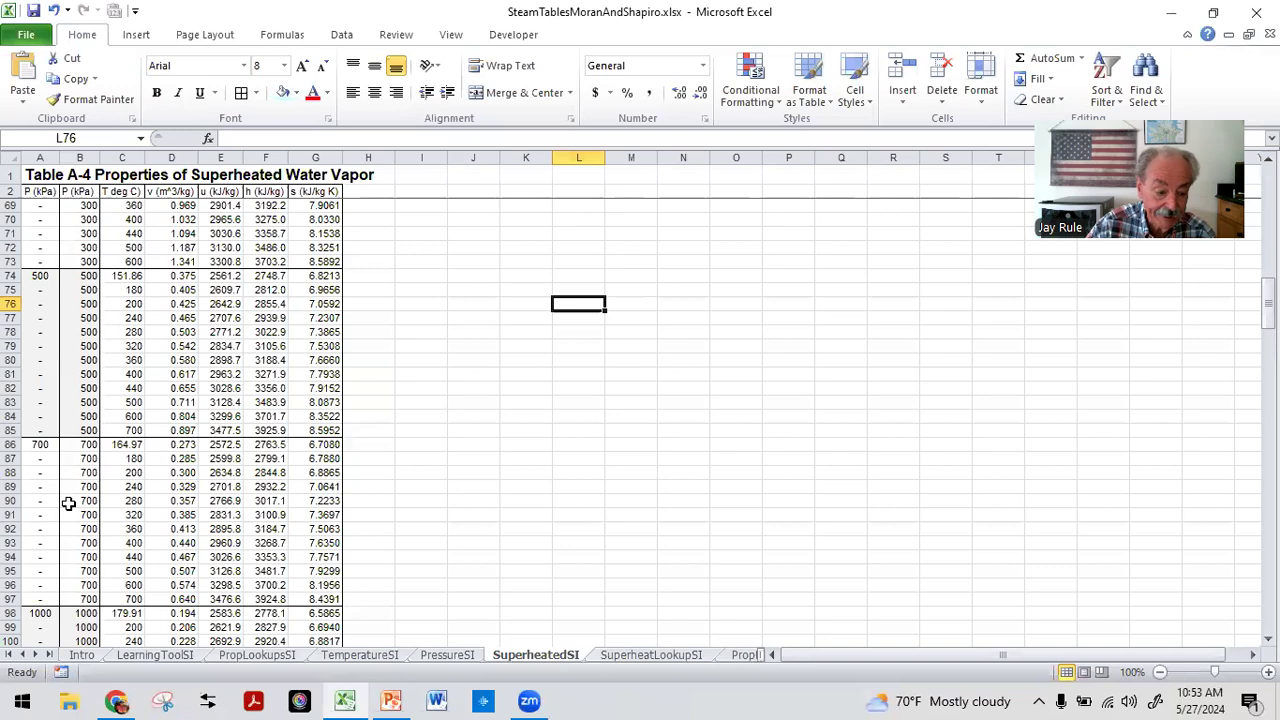
Return to the Intro sheet and open the SI lookup tool for saturation properties from its link.
click(84, 656)
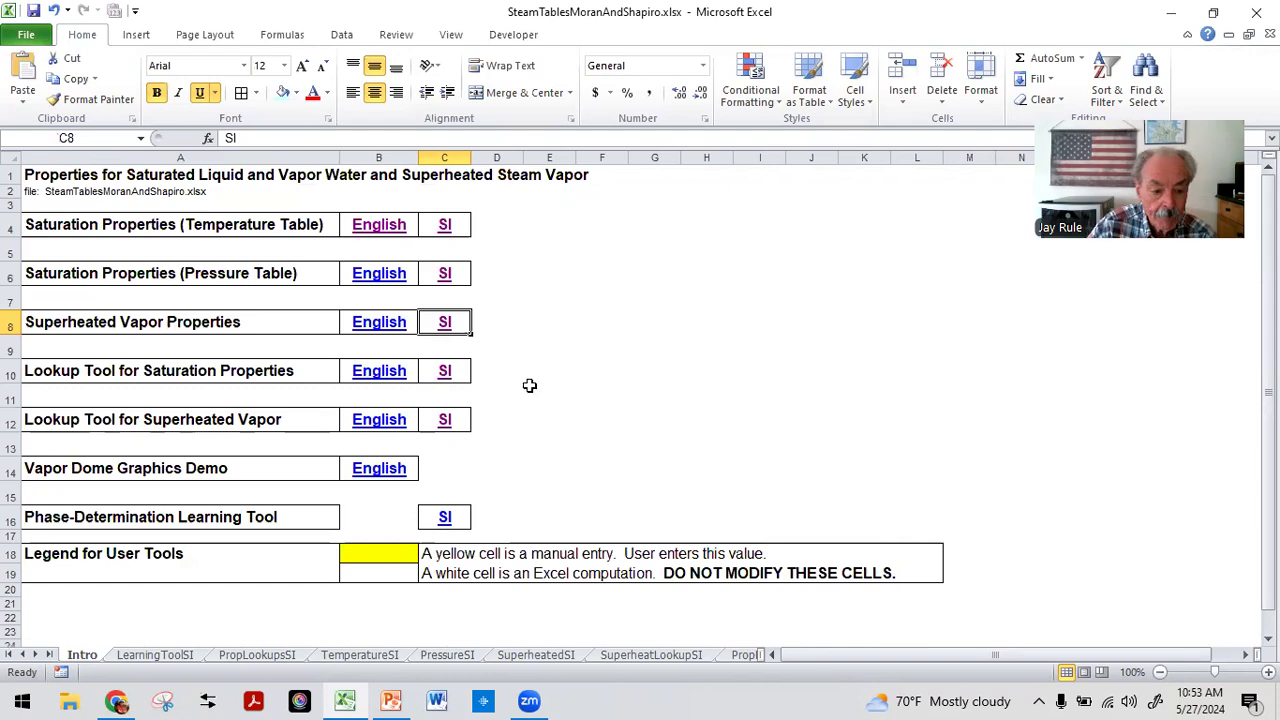
click(46, 373)
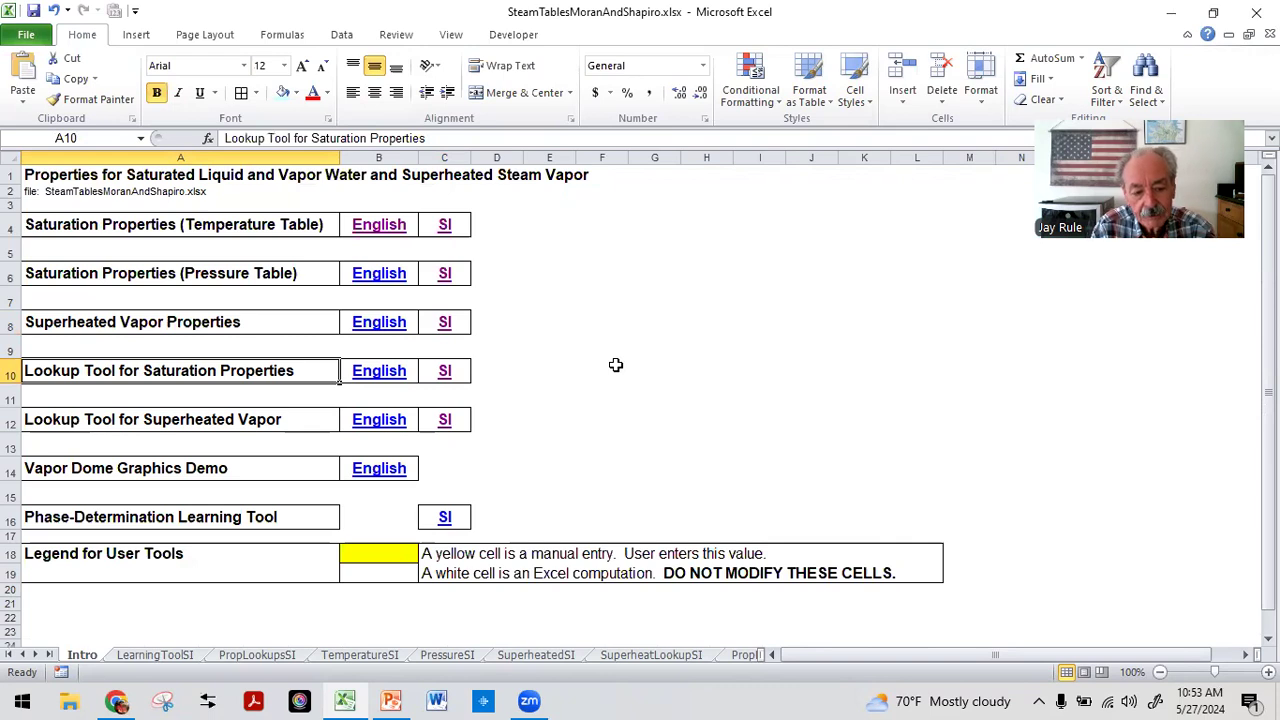
click(446, 372)
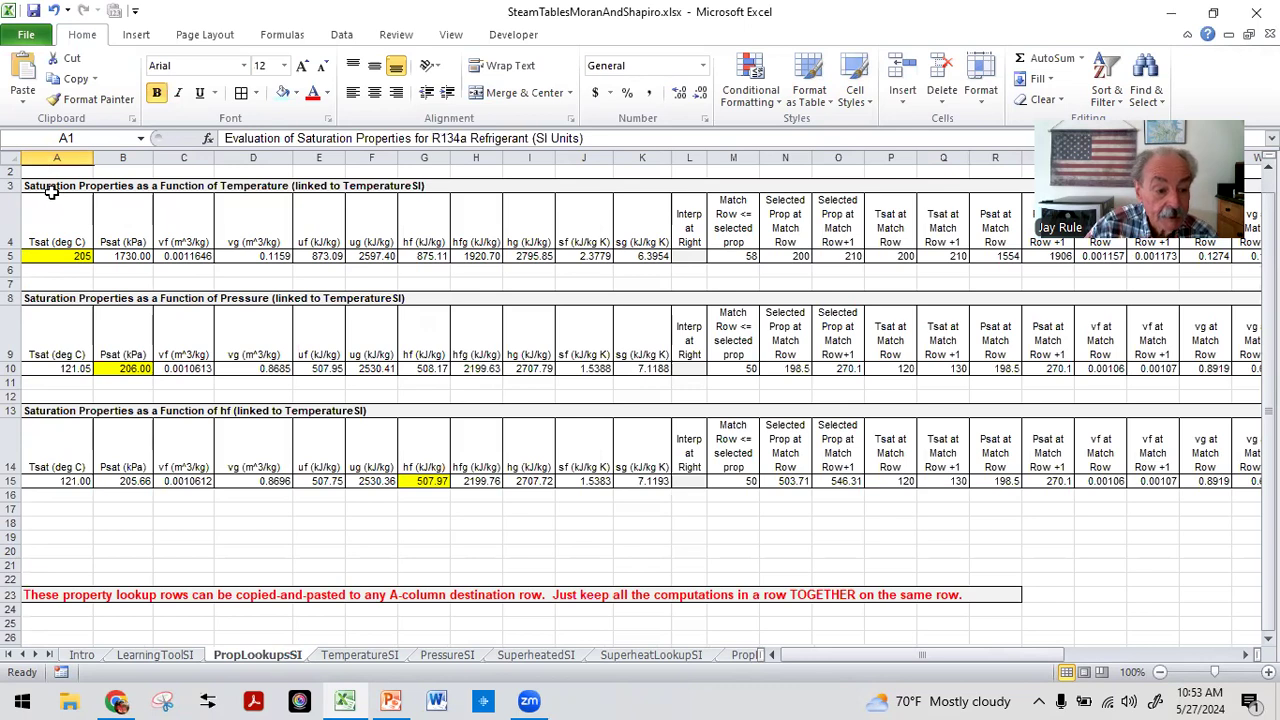
Inspect the temperature lookup row's Tsat input in A5, the interpolation formulas in B5:D5 and the MATCH formula in M5.
click(58, 256)
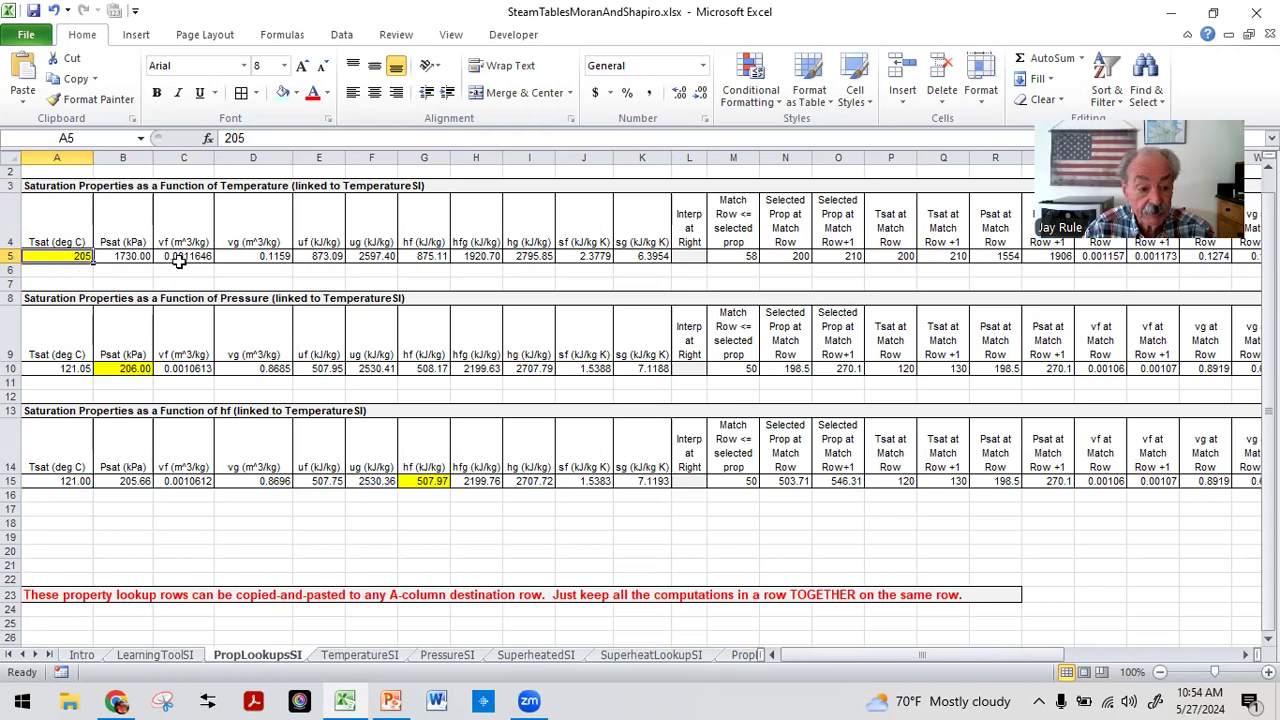
click(127, 256)
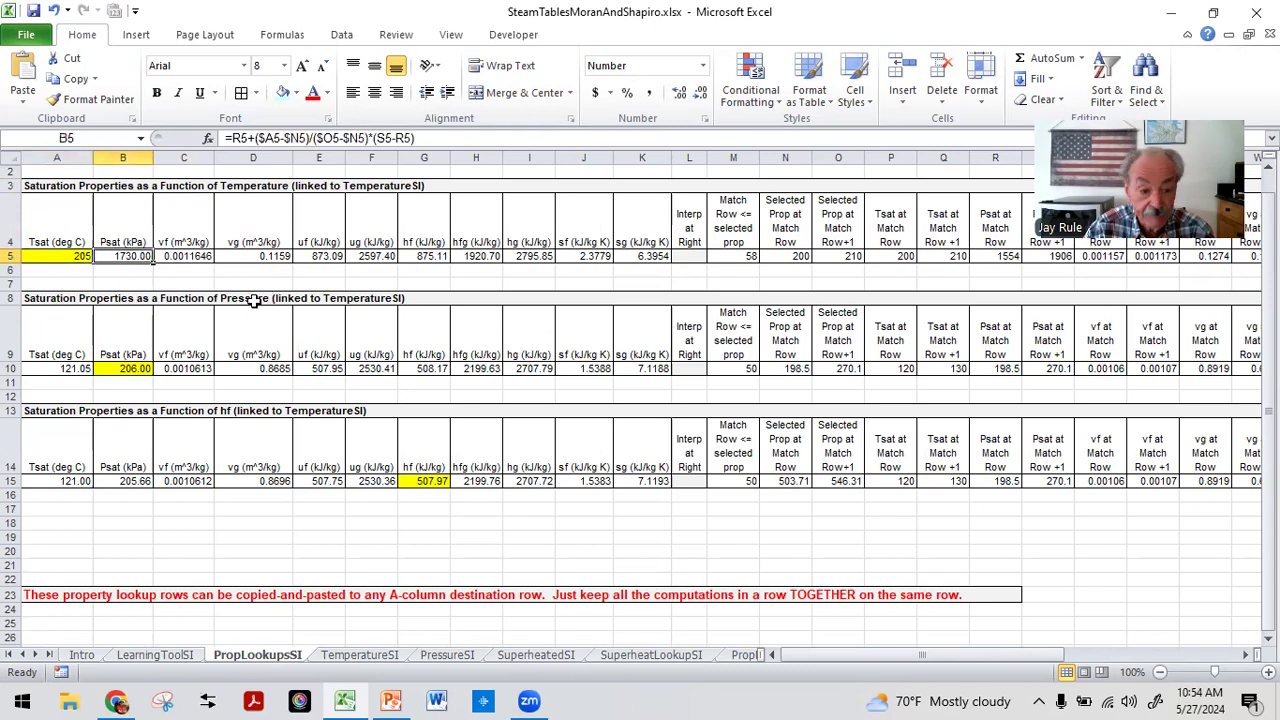
click(54, 257)
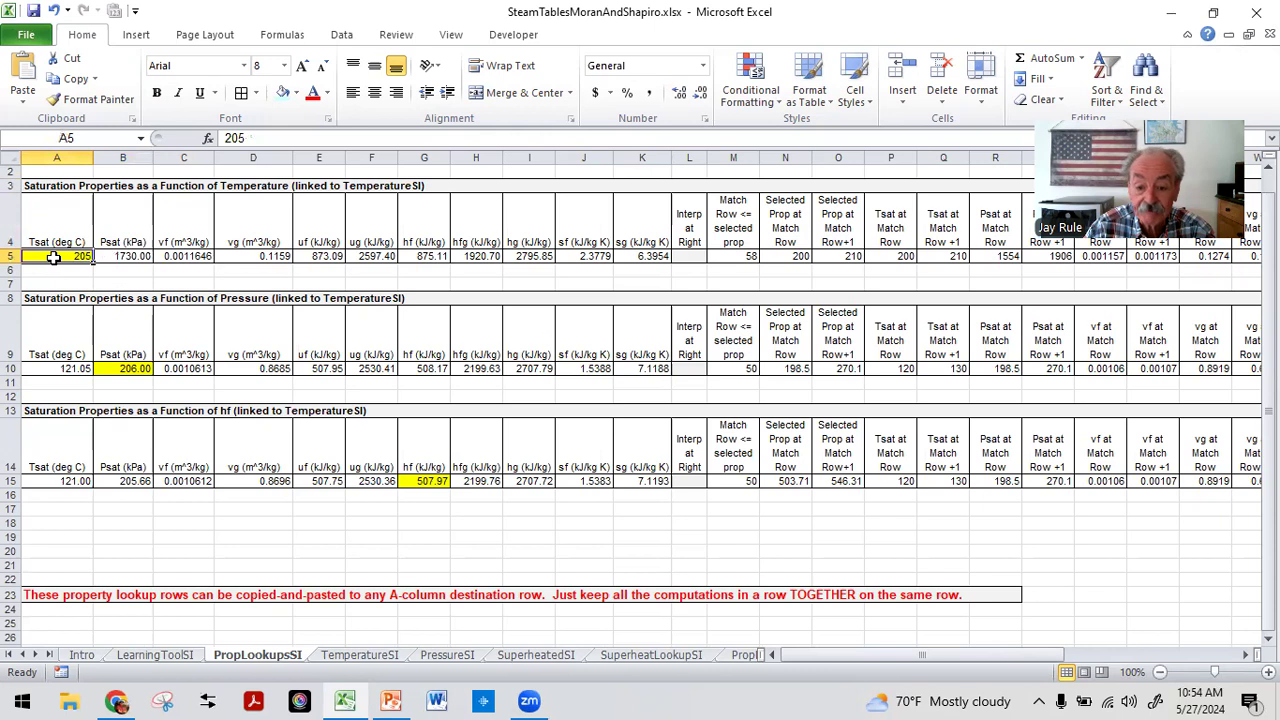
click(122, 256)
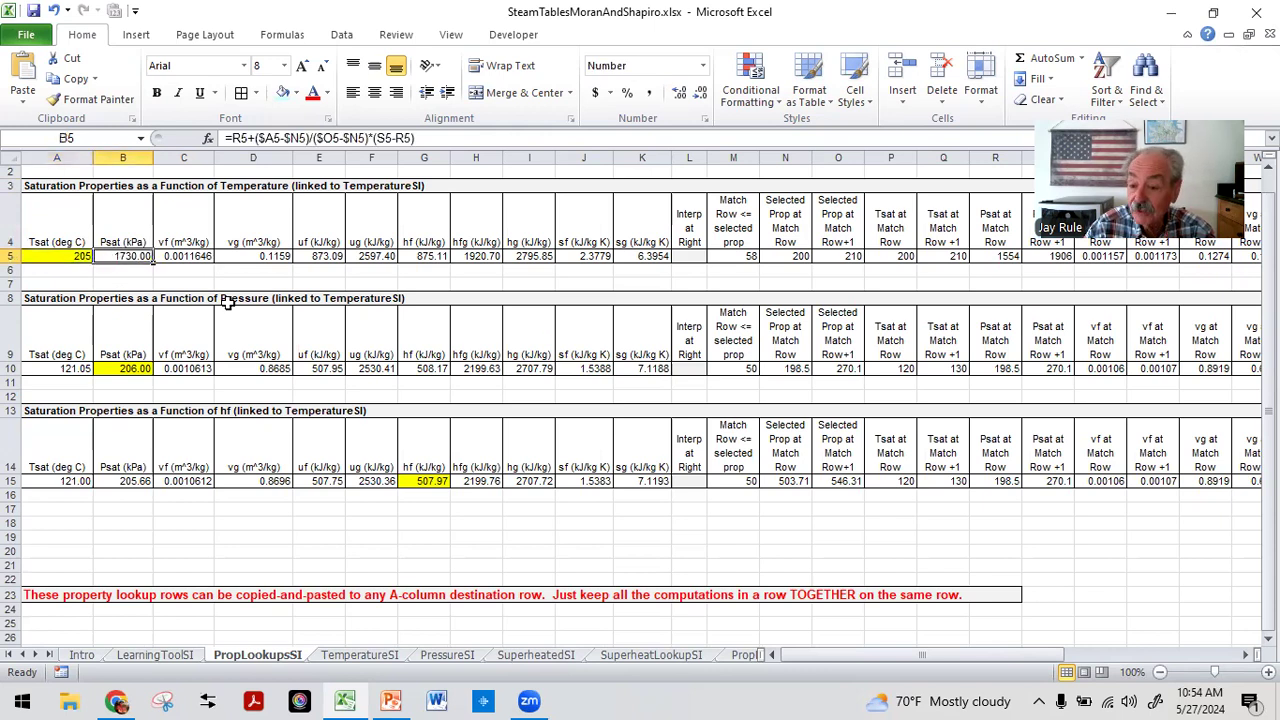
click(178, 254)
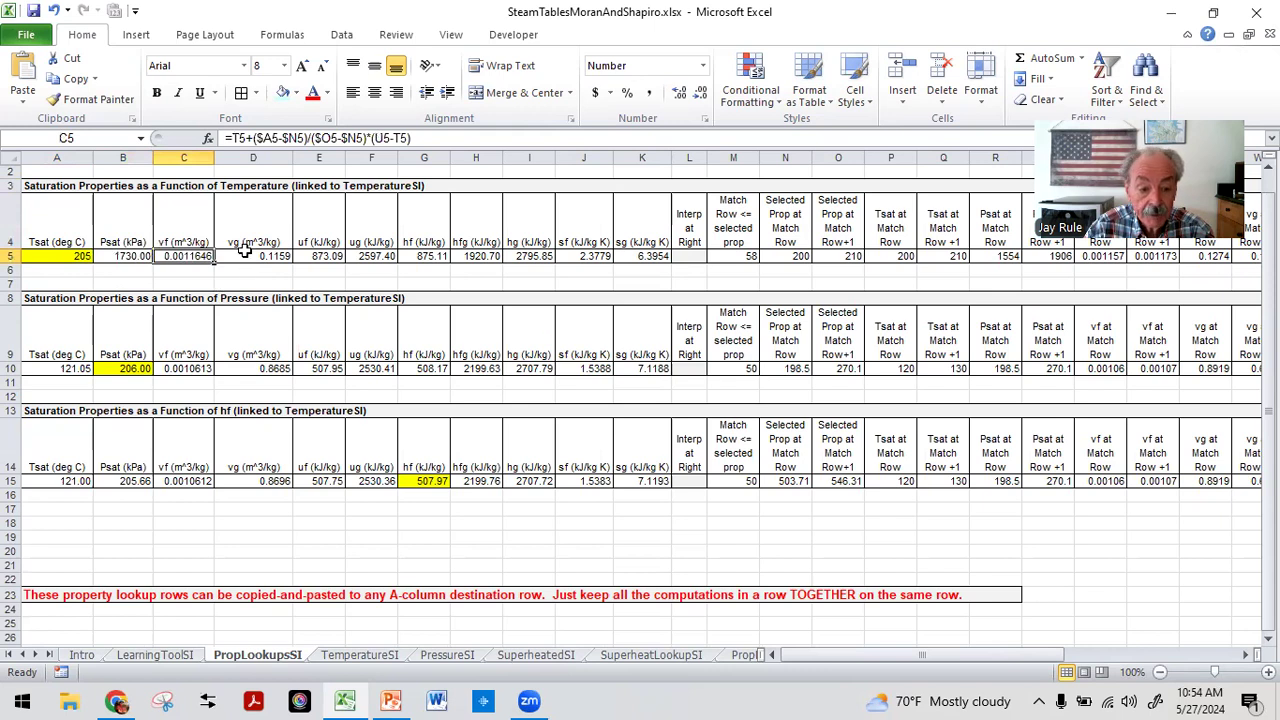
click(267, 259)
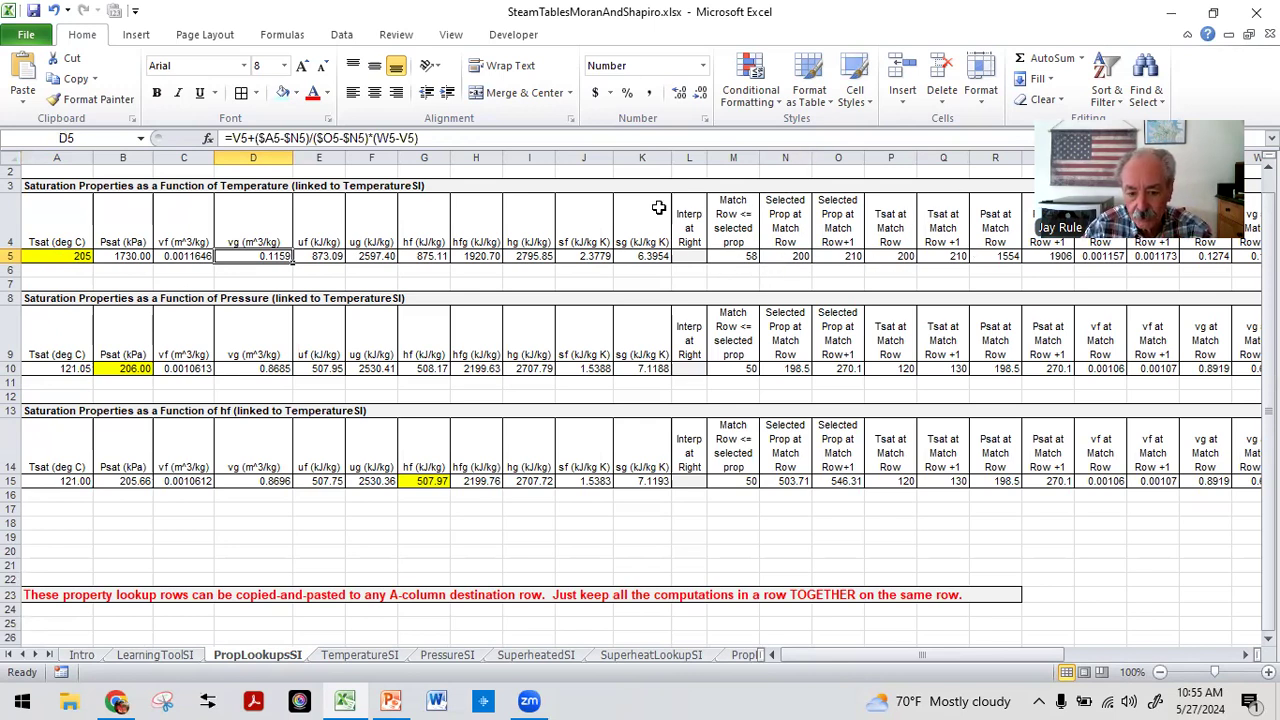
click(744, 257)
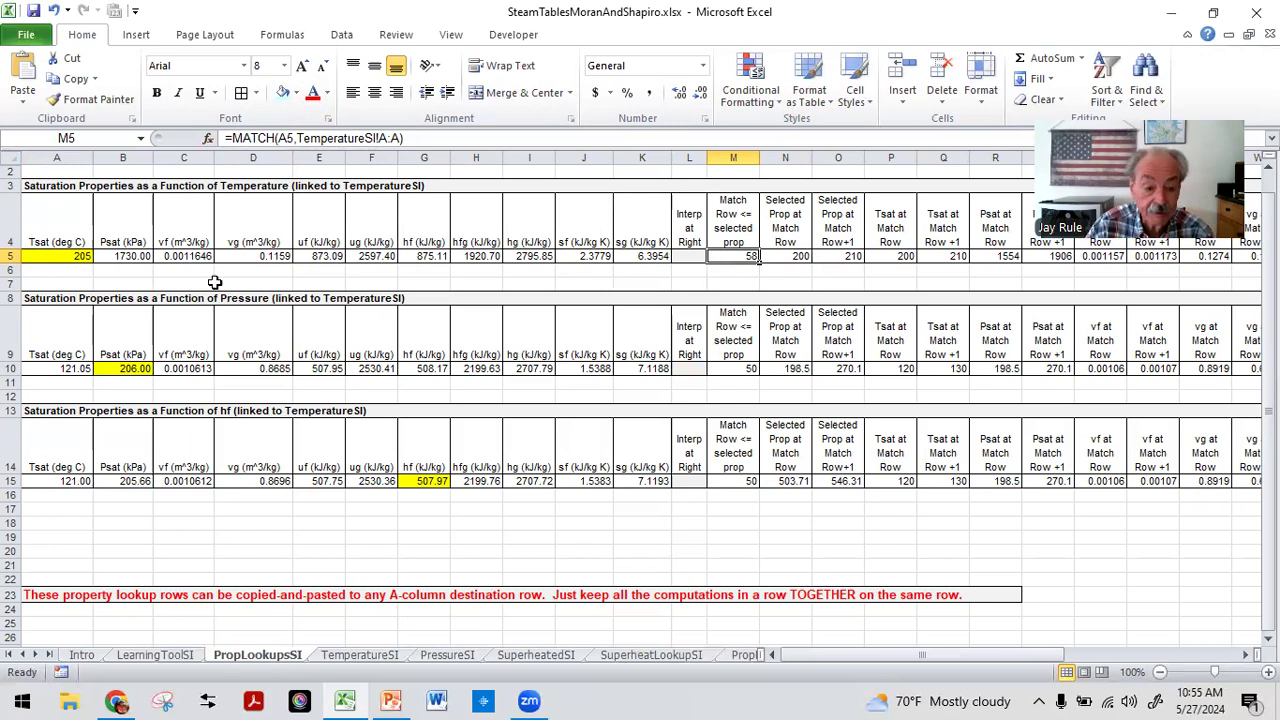
Set the Tsat input of the temperature-based saturation lookup in A5 to 226 deg C.
click(68, 281)
click(60, 269)
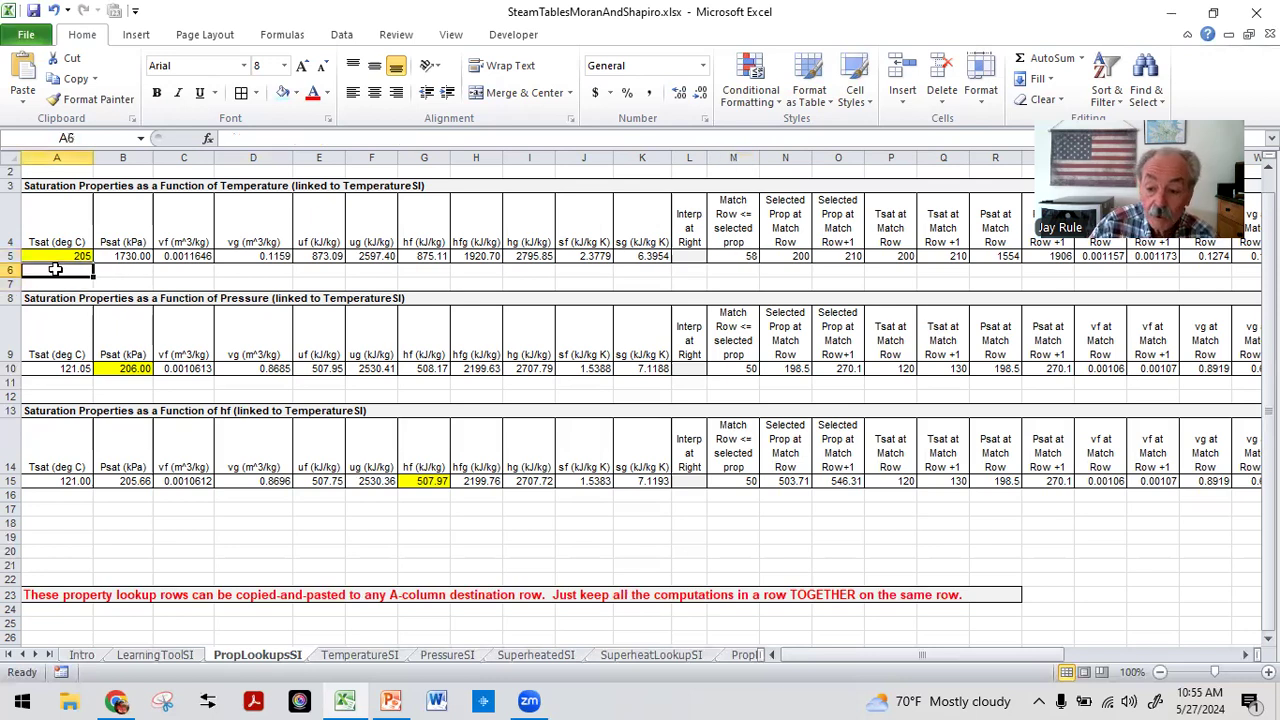
click(62, 256)
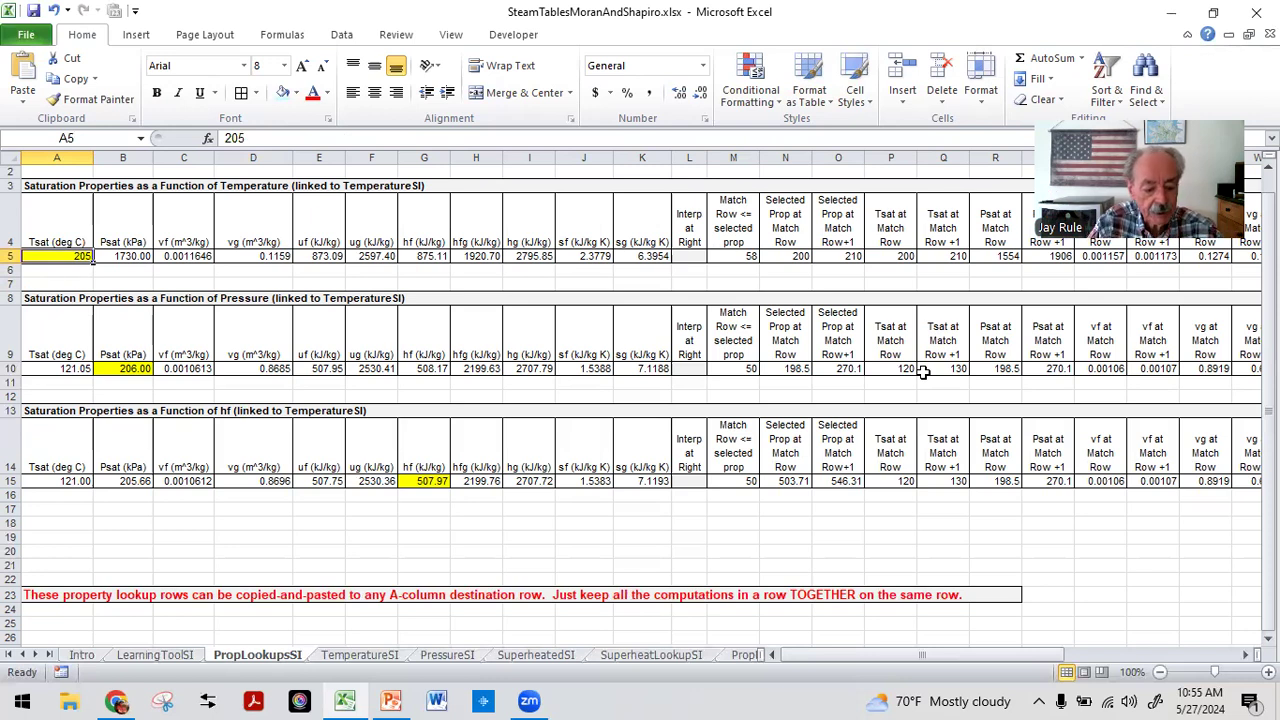
text(226)
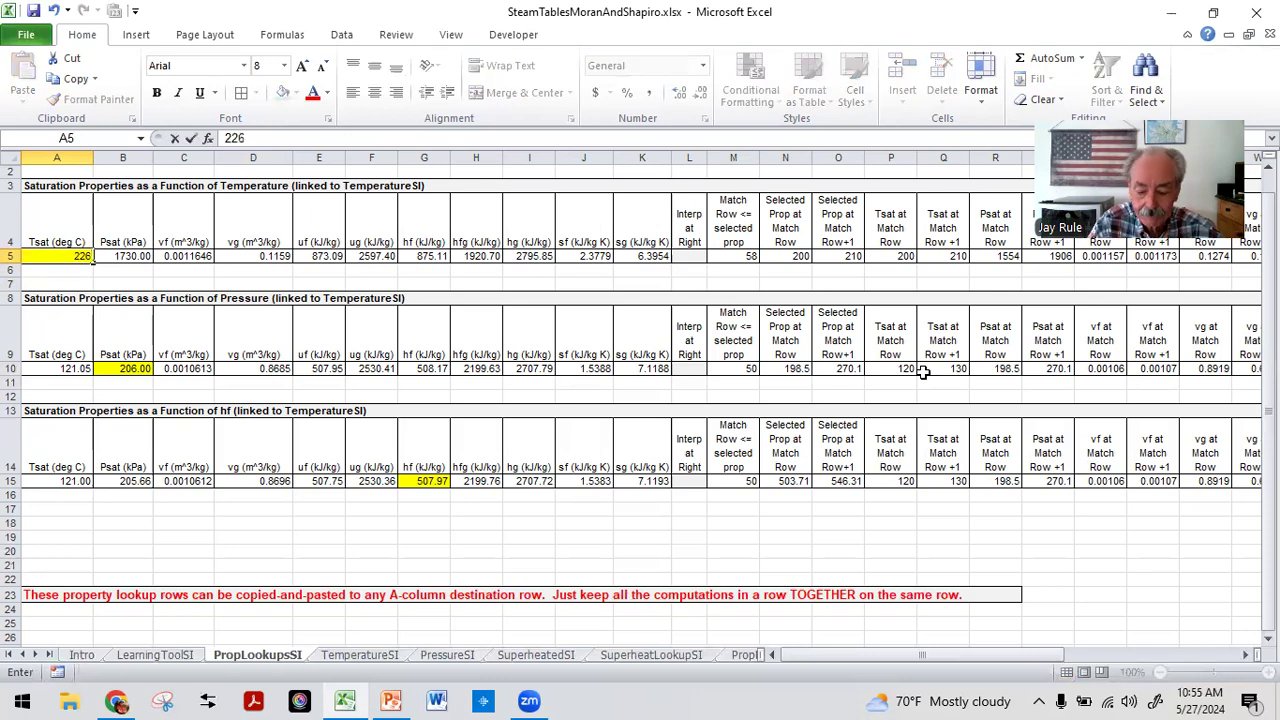
key(Return)
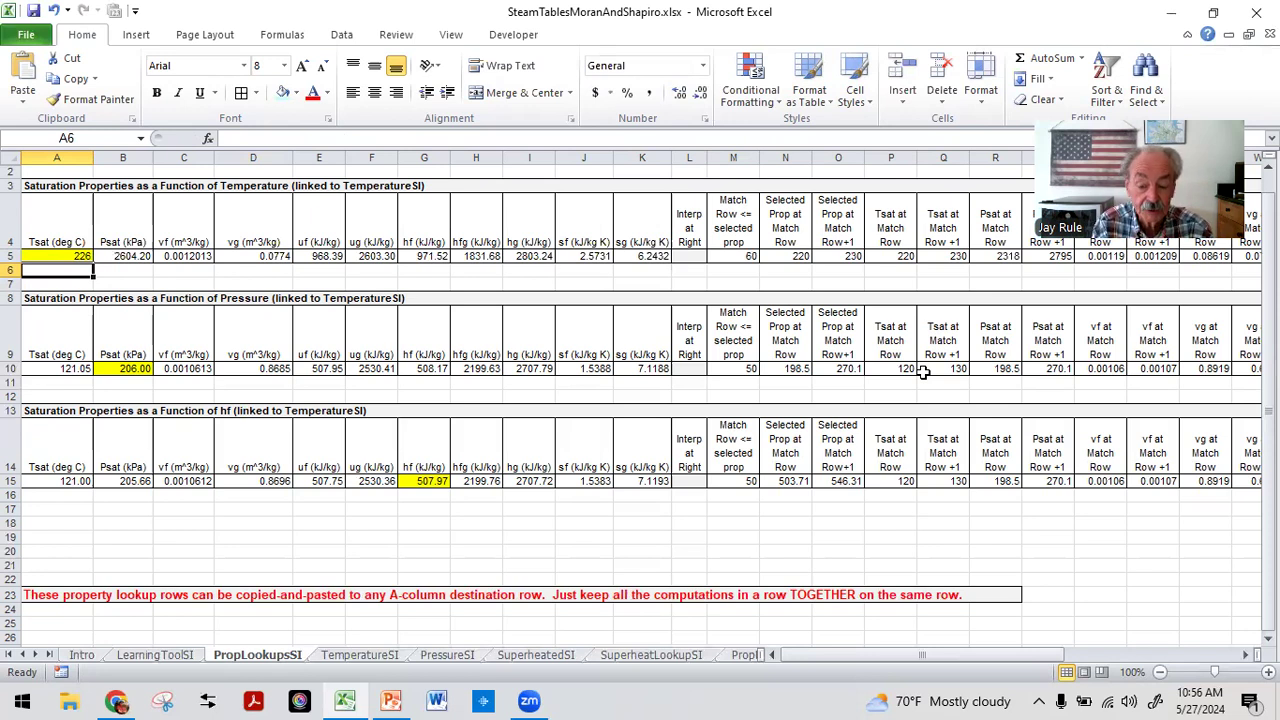
Go through the temperature lookup row's values in row 5, from Tsat and Psat through volumes, energies and enthalpies to sf and sg.
click(64, 257)
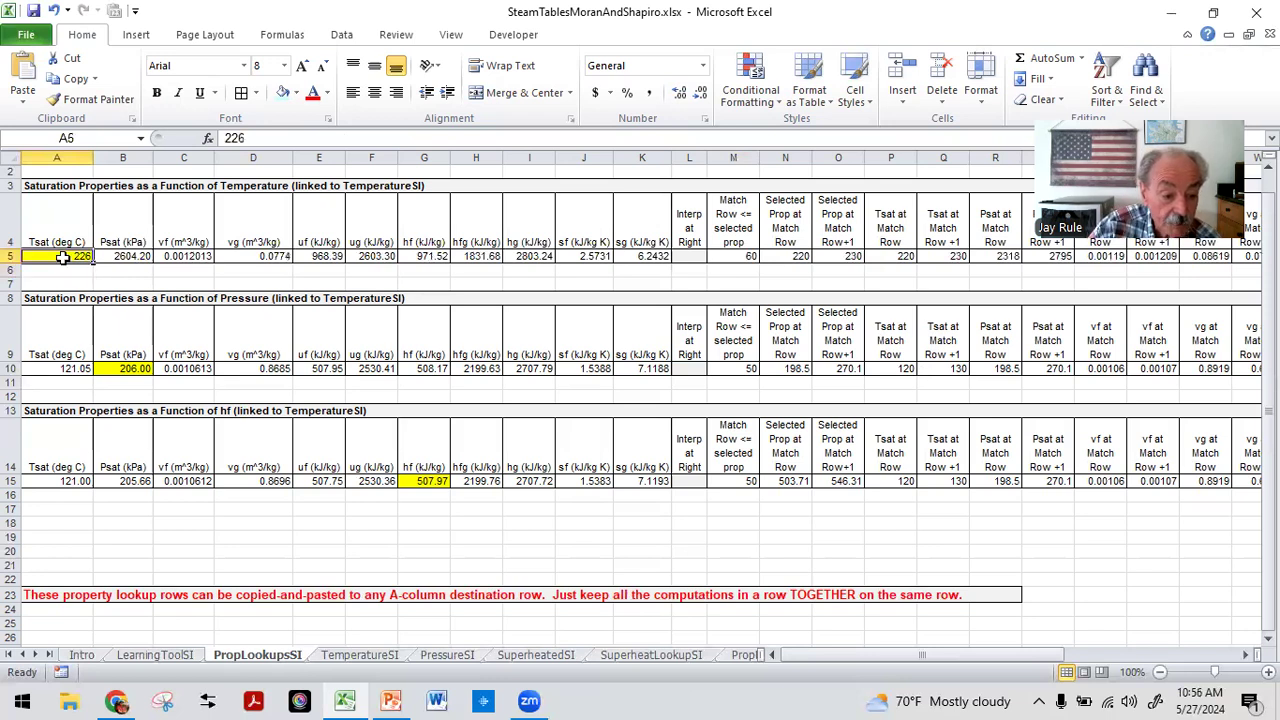
click(134, 262)
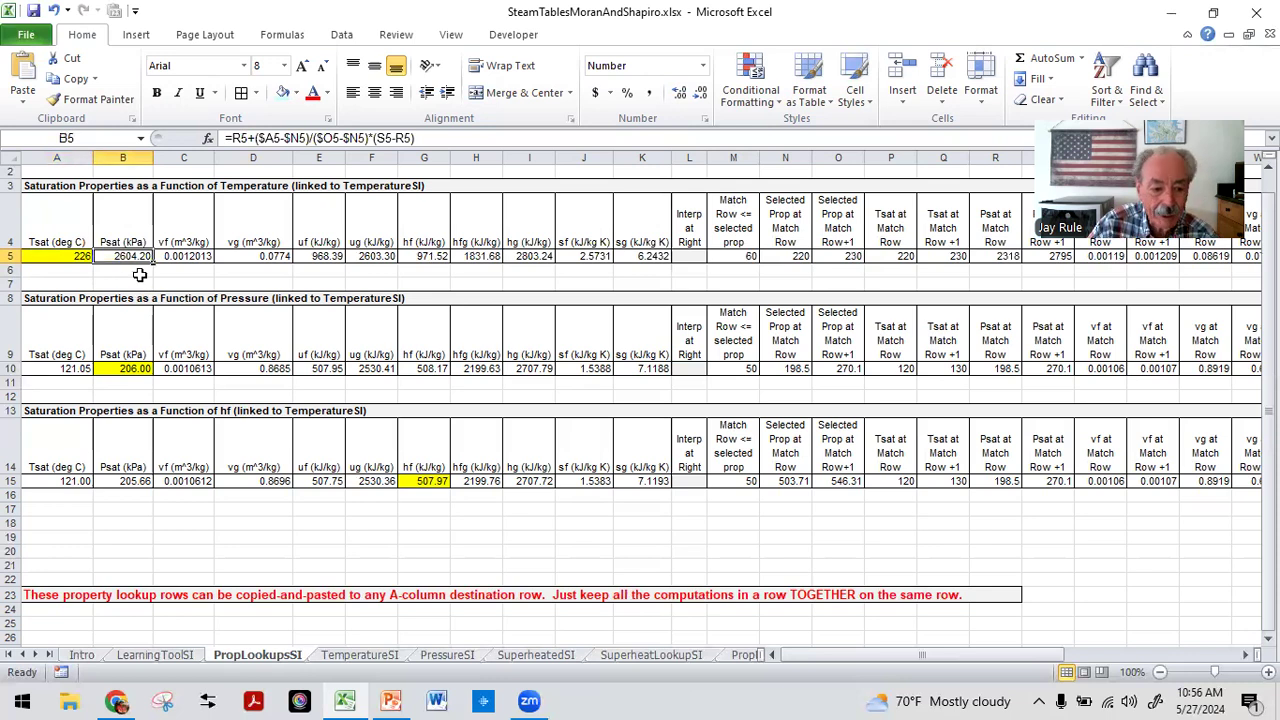
click(175, 256)
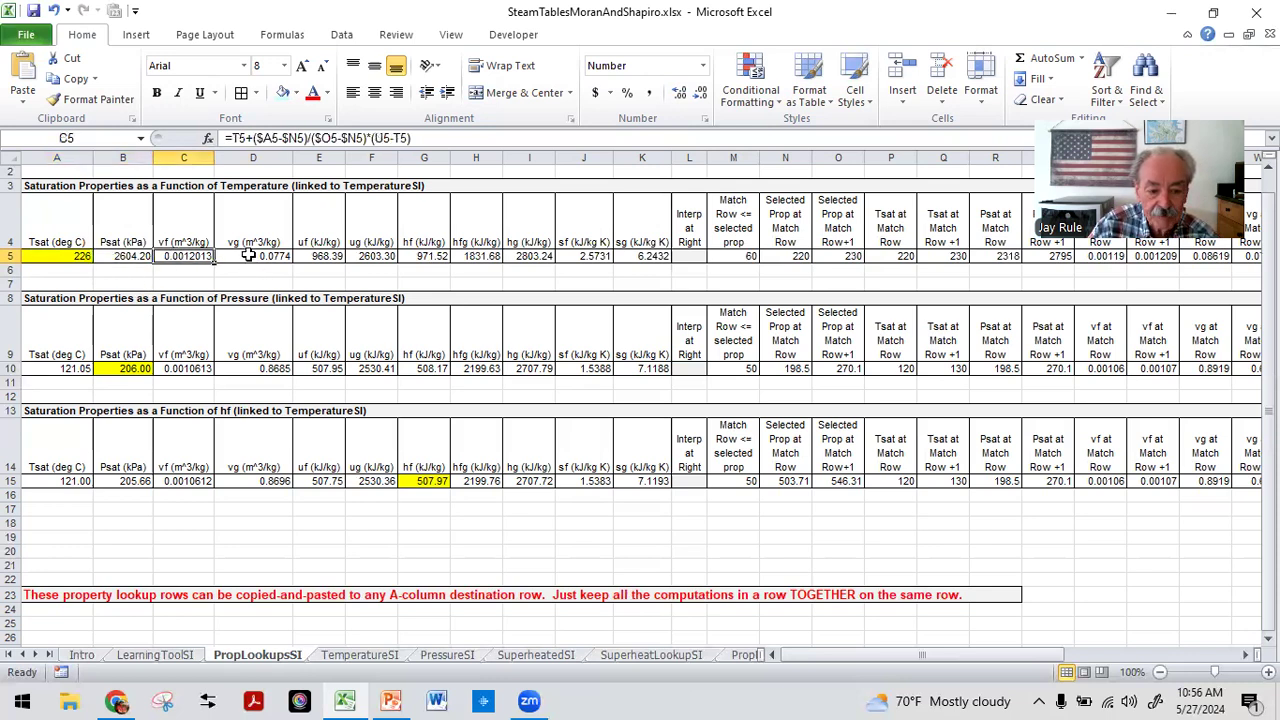
click(249, 256)
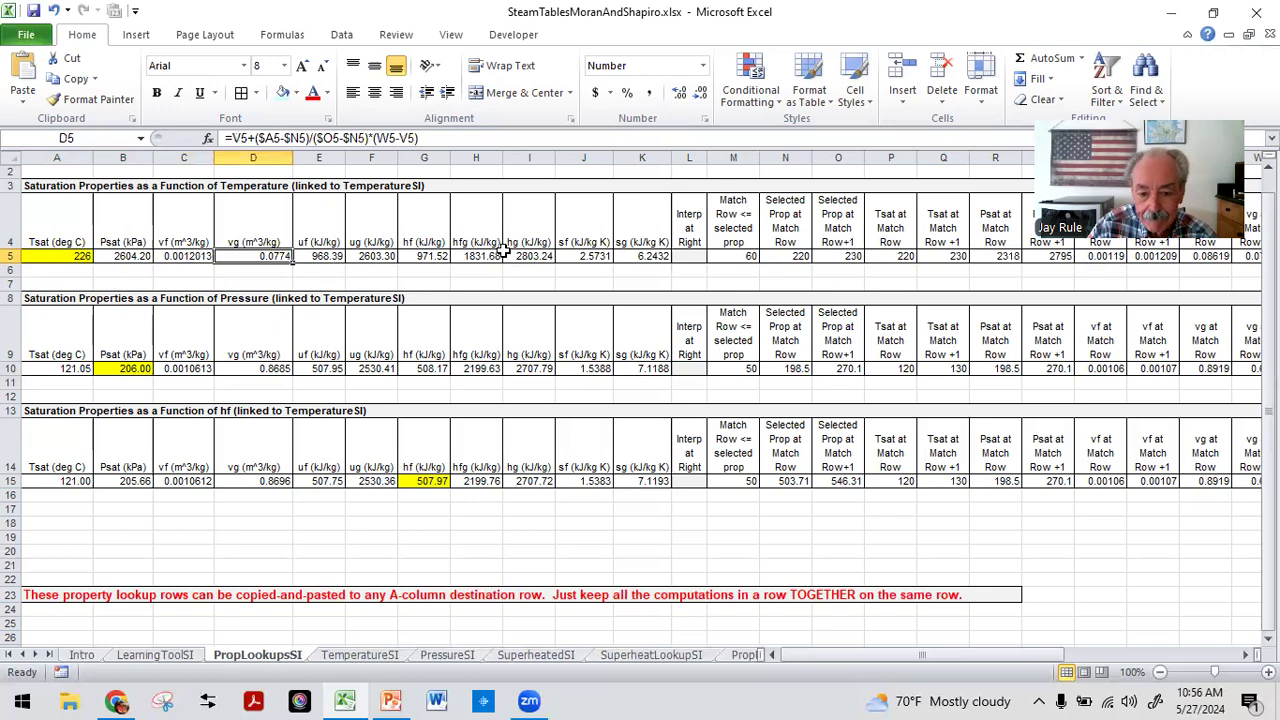
drag(312, 258, 498, 257)
drag(577, 257, 633, 257)
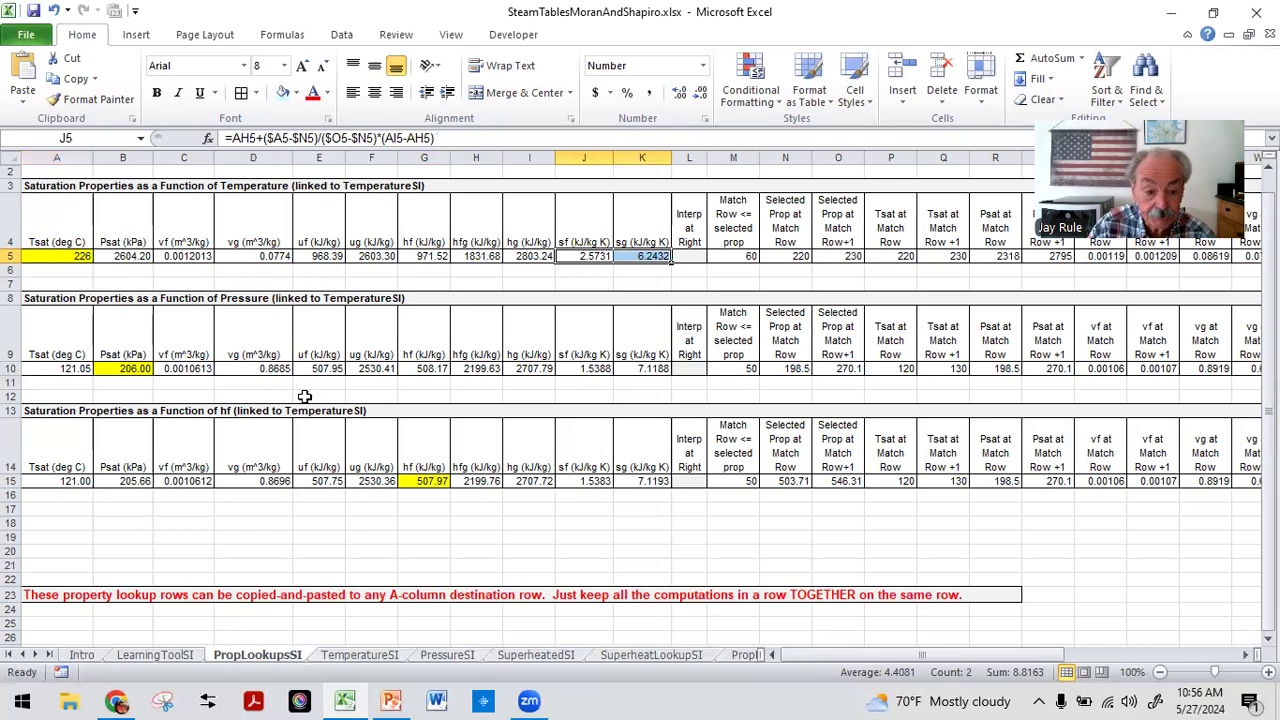
click(123, 521)
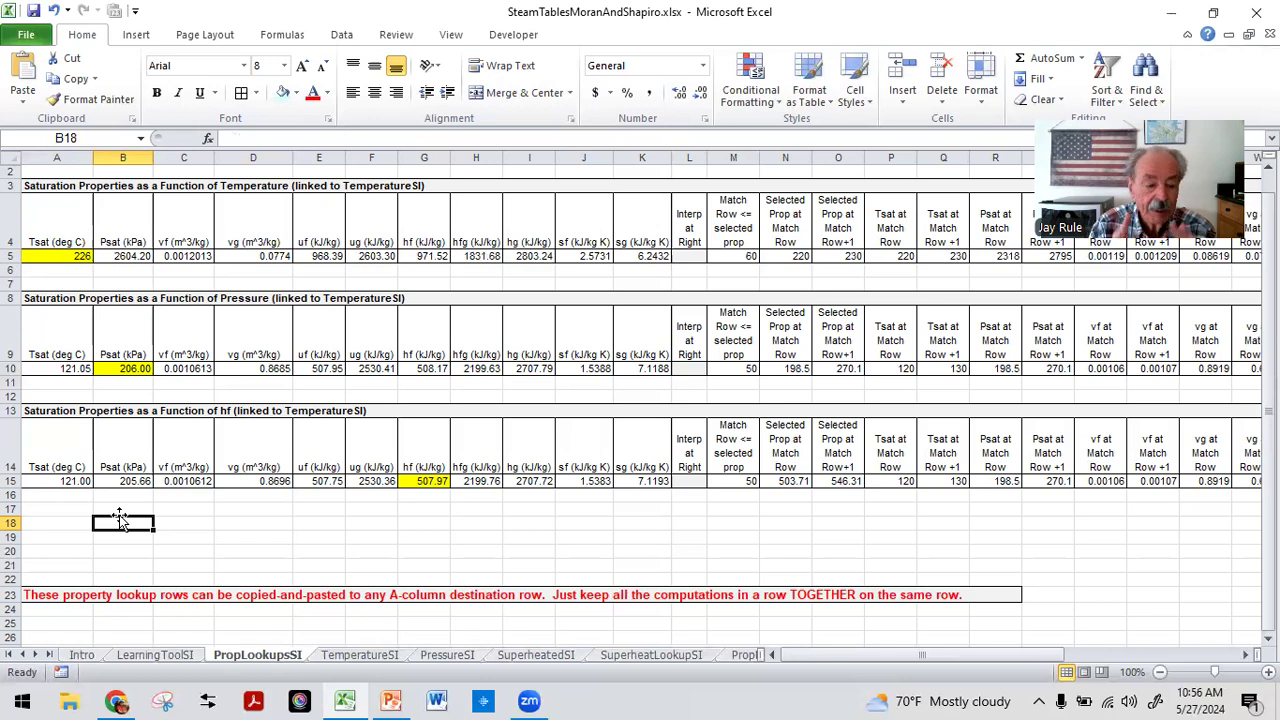
Examine the pressure-based saturation lookup, including its Psat input in B10, the Tsat formula in A10 and the properties in C9:K10.
click(44, 283)
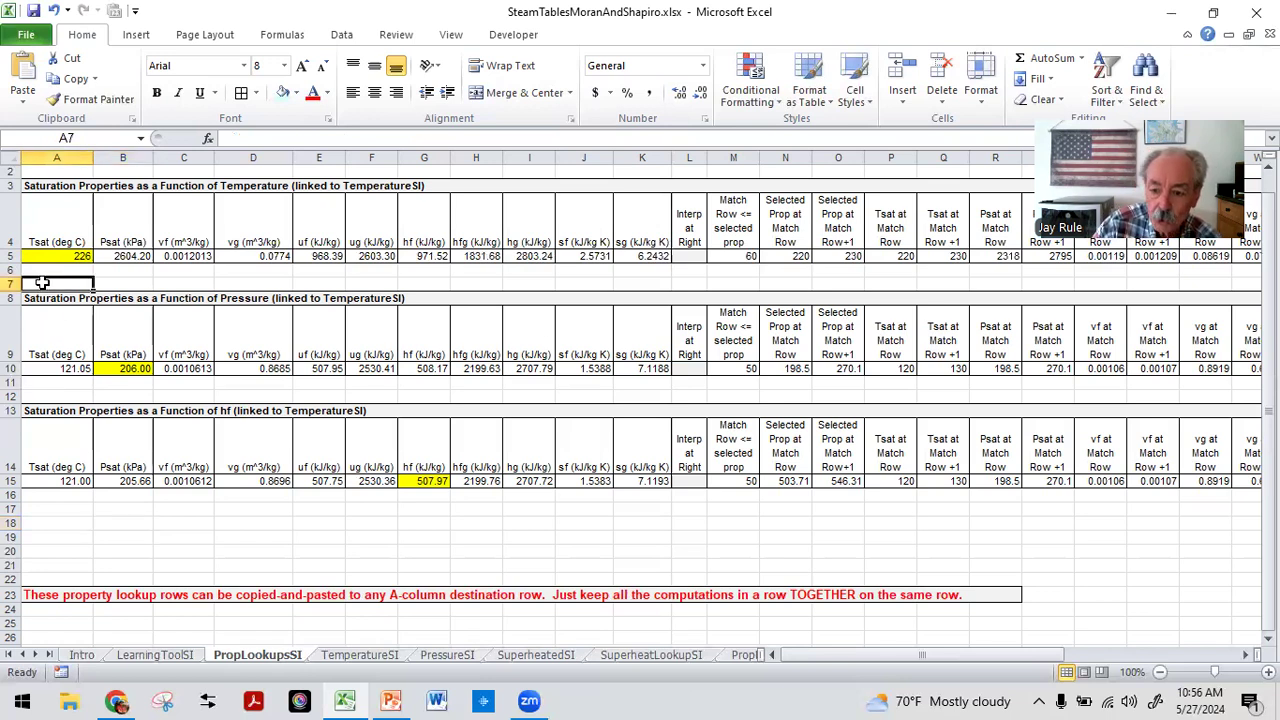
click(120, 370)
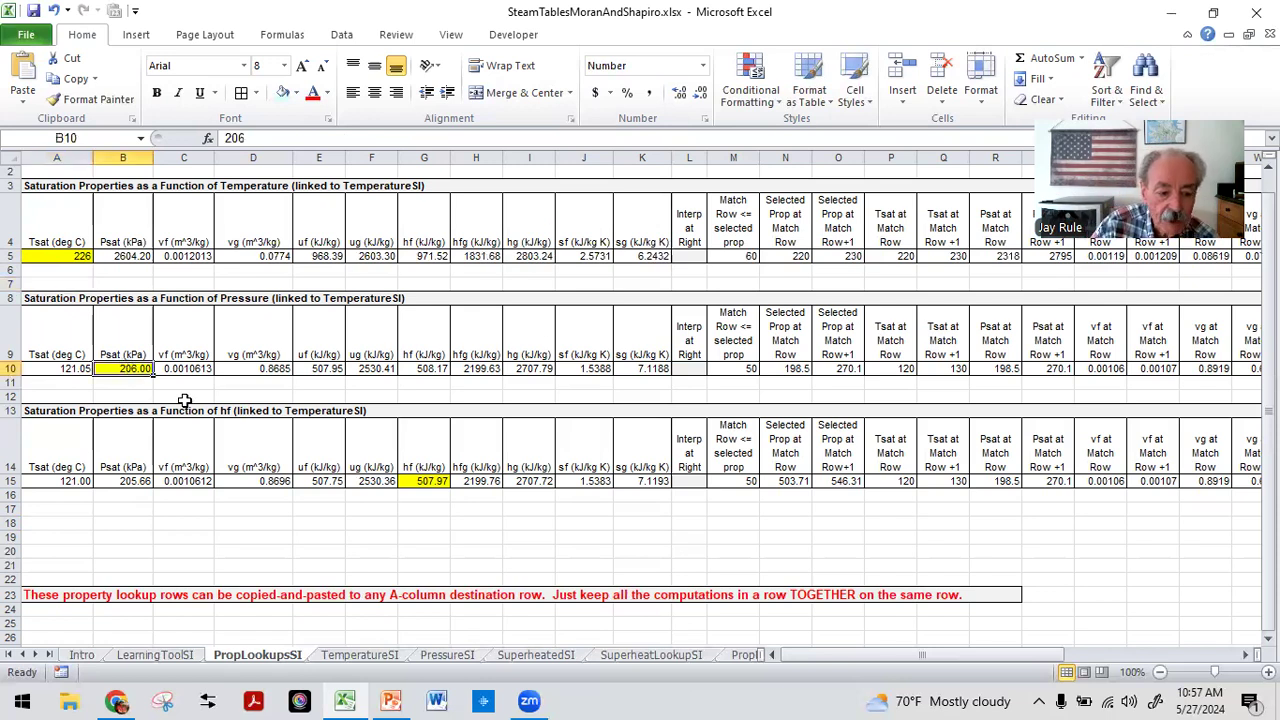
drag(30, 300, 860, 370)
click(82, 400)
click(122, 368)
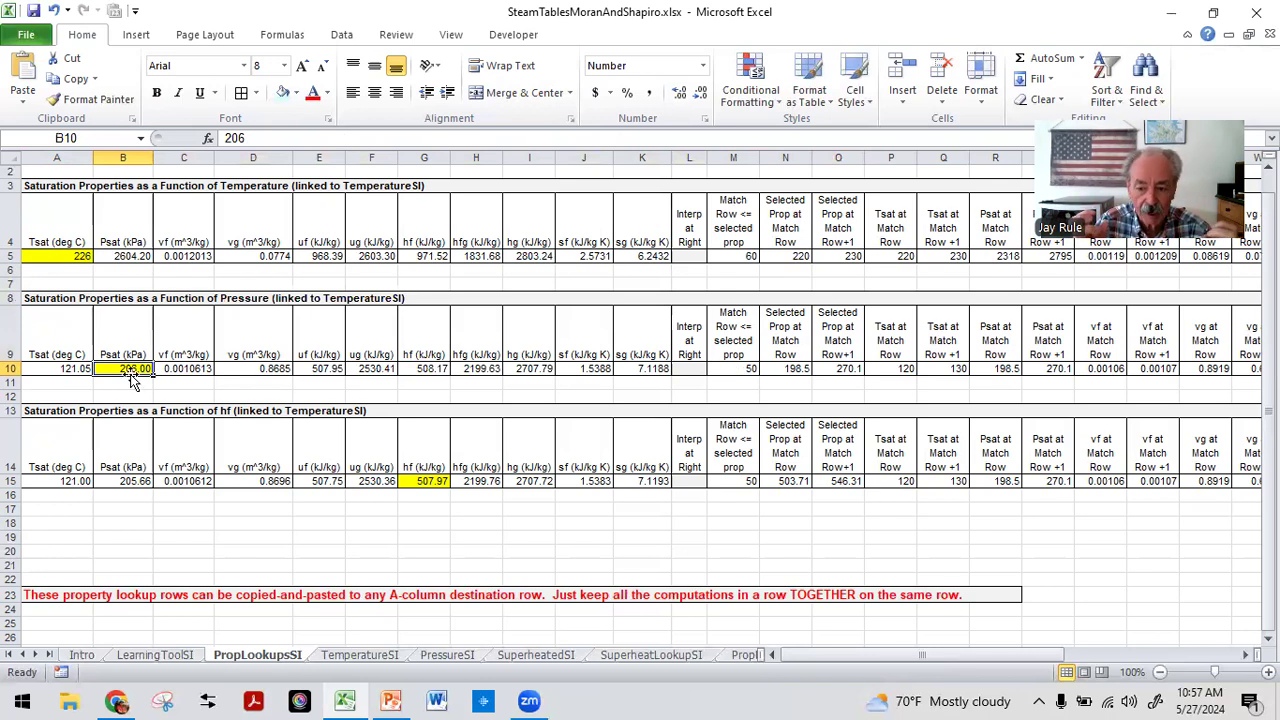
click(50, 368)
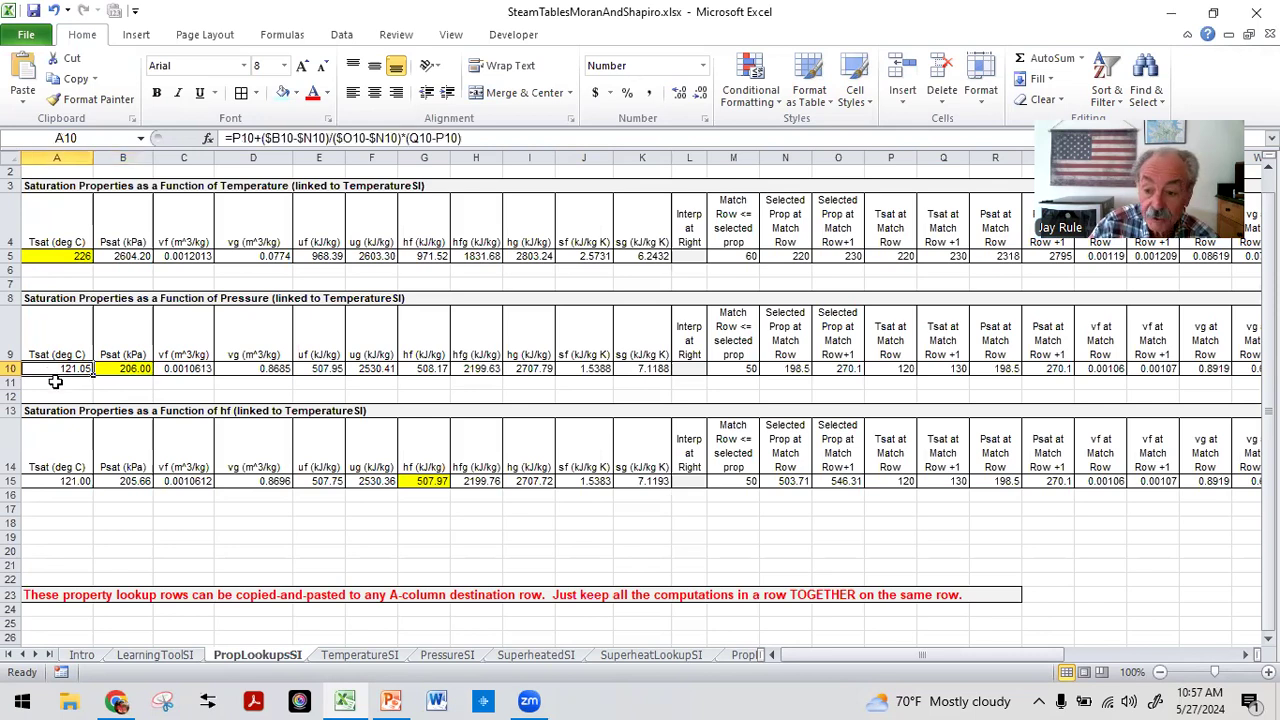
drag(171, 334, 651, 366)
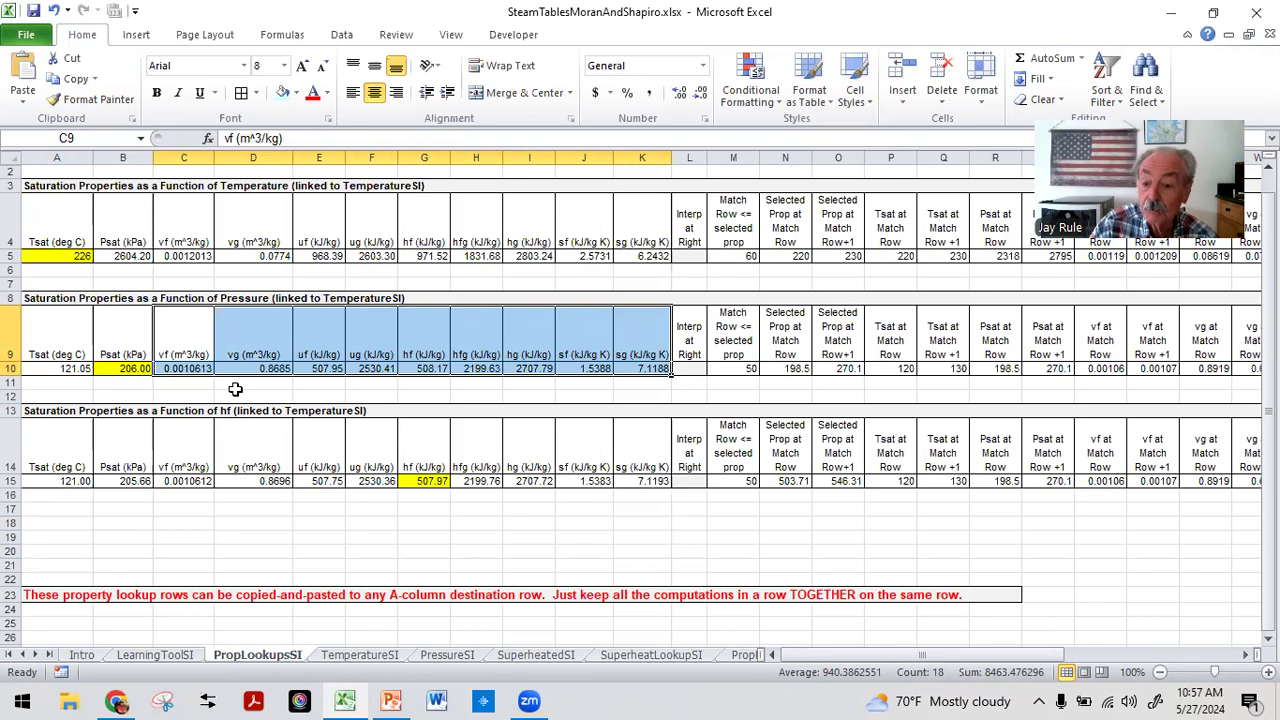
click(38, 526)
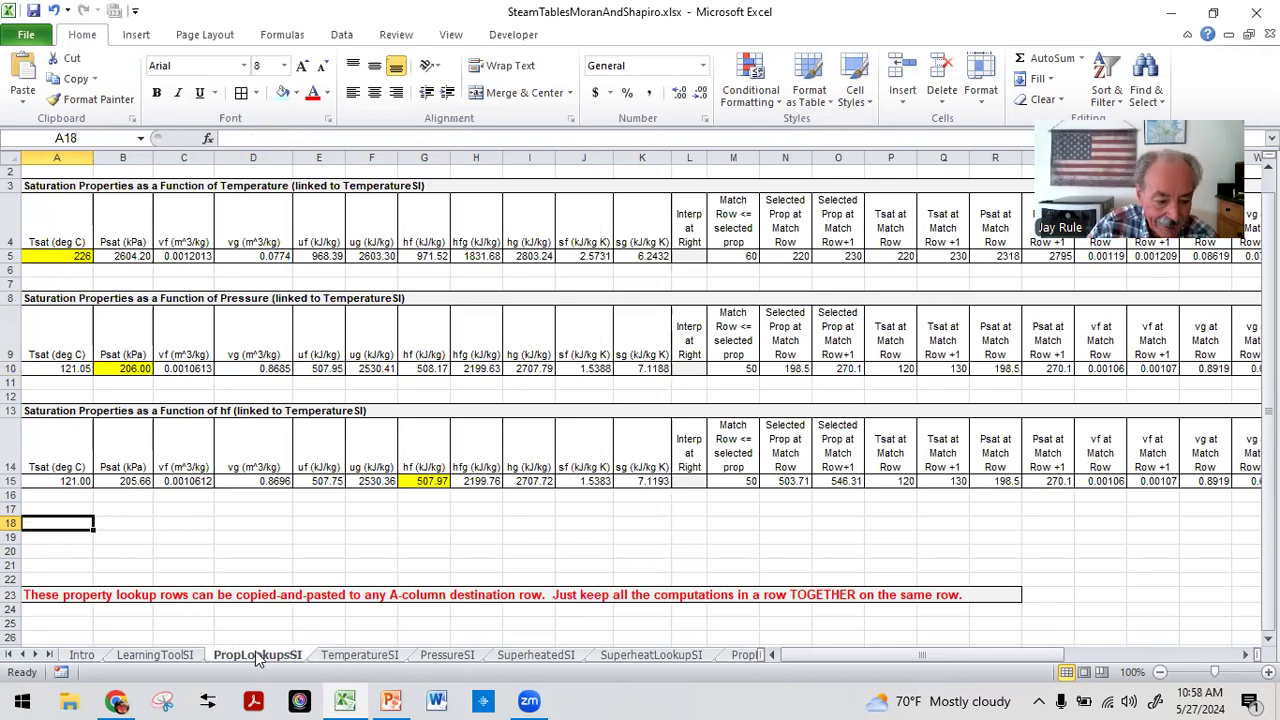
Return to the Intro sheet and open the SI lookup tool for superheated vapor from its link.
click(82, 656)
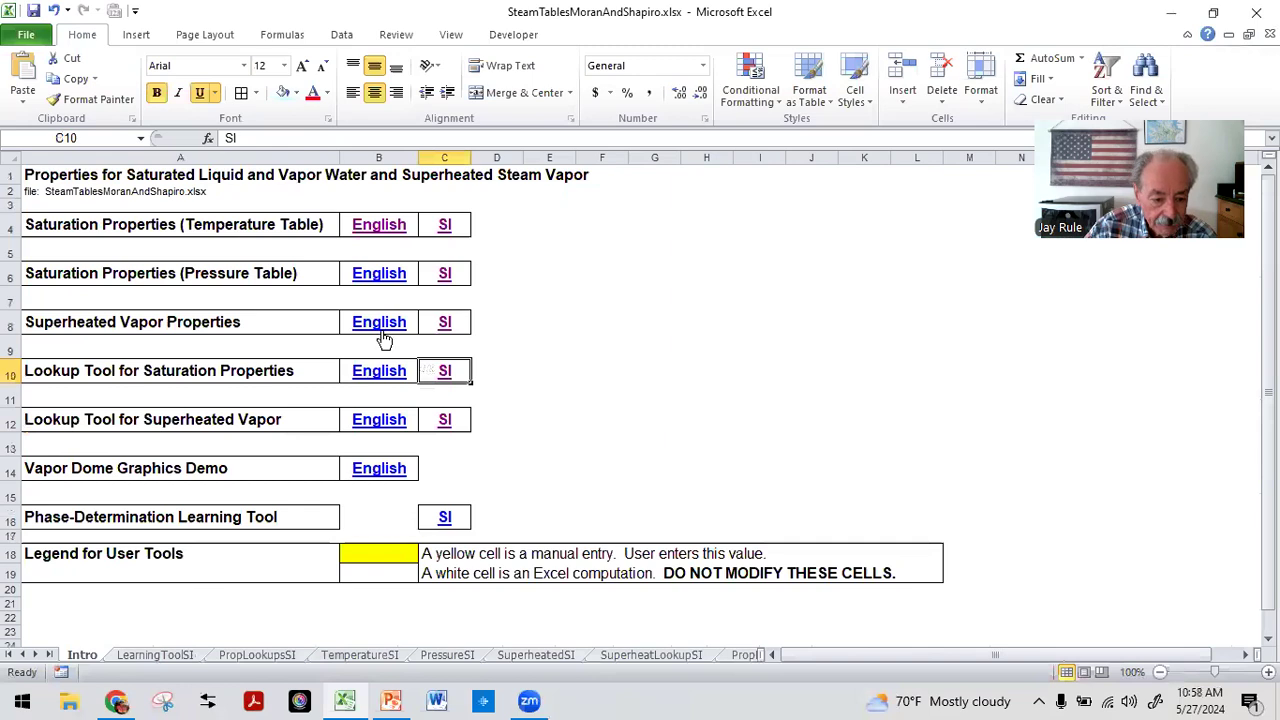
drag(36, 370, 478, 368)
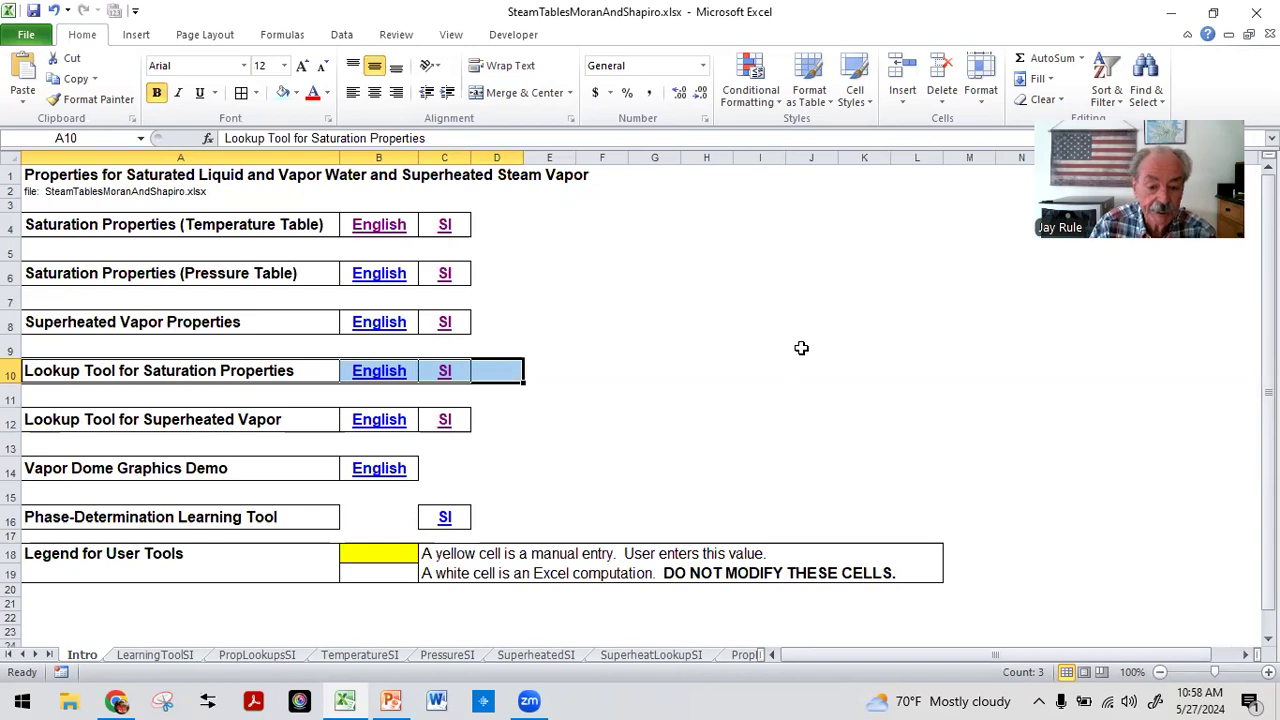
click(718, 398)
click(103, 419)
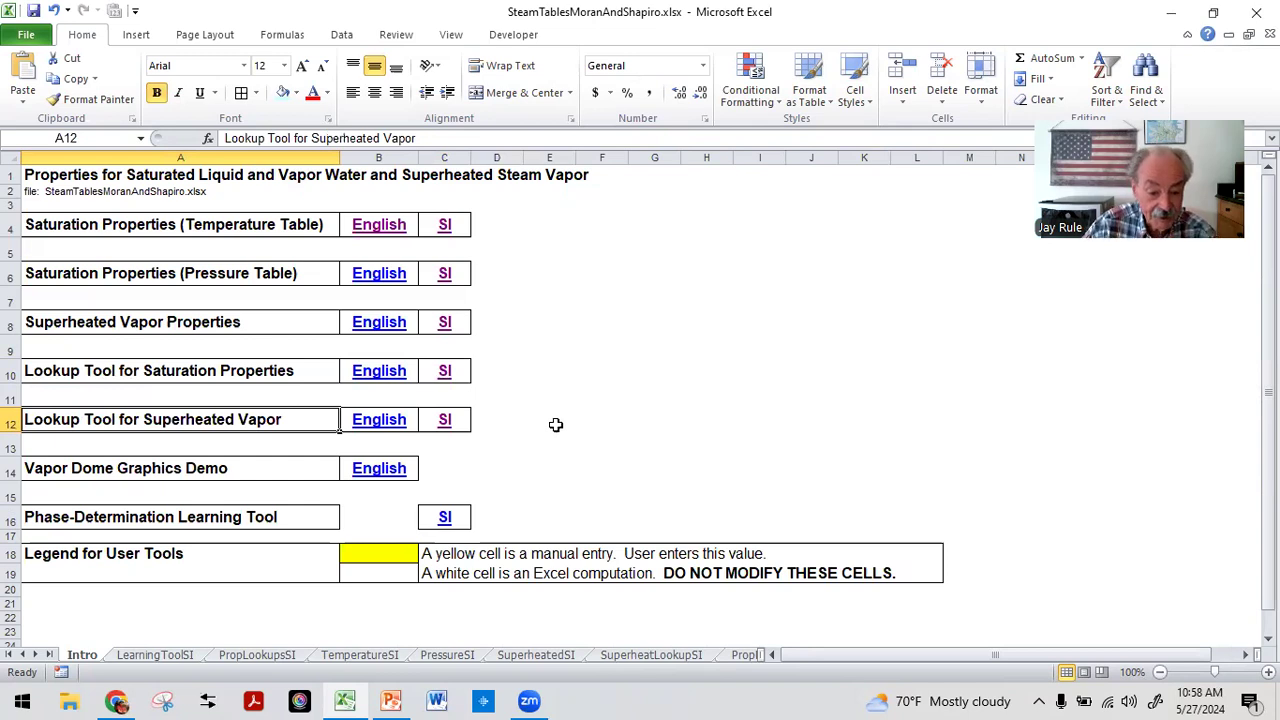
click(446, 420)
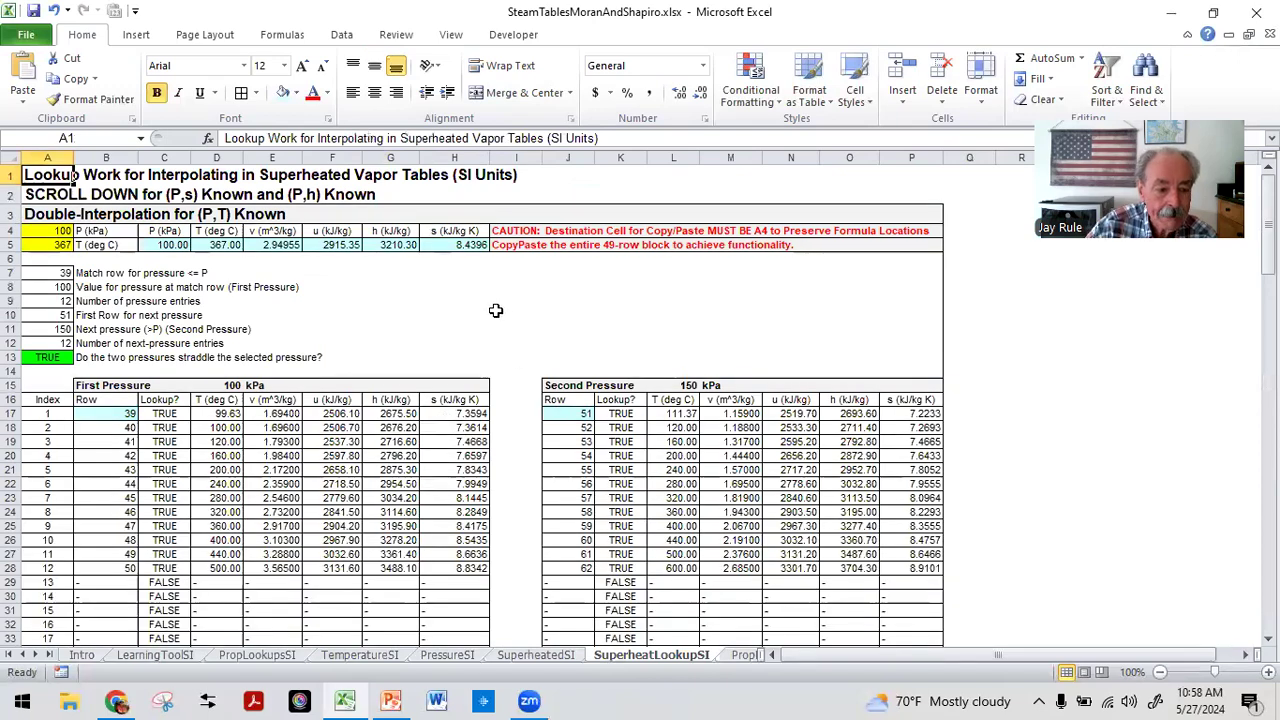
Highlight the whole double-interpolation block for known P and T in A3:P52 and return to its beginning.
click(620, 174)
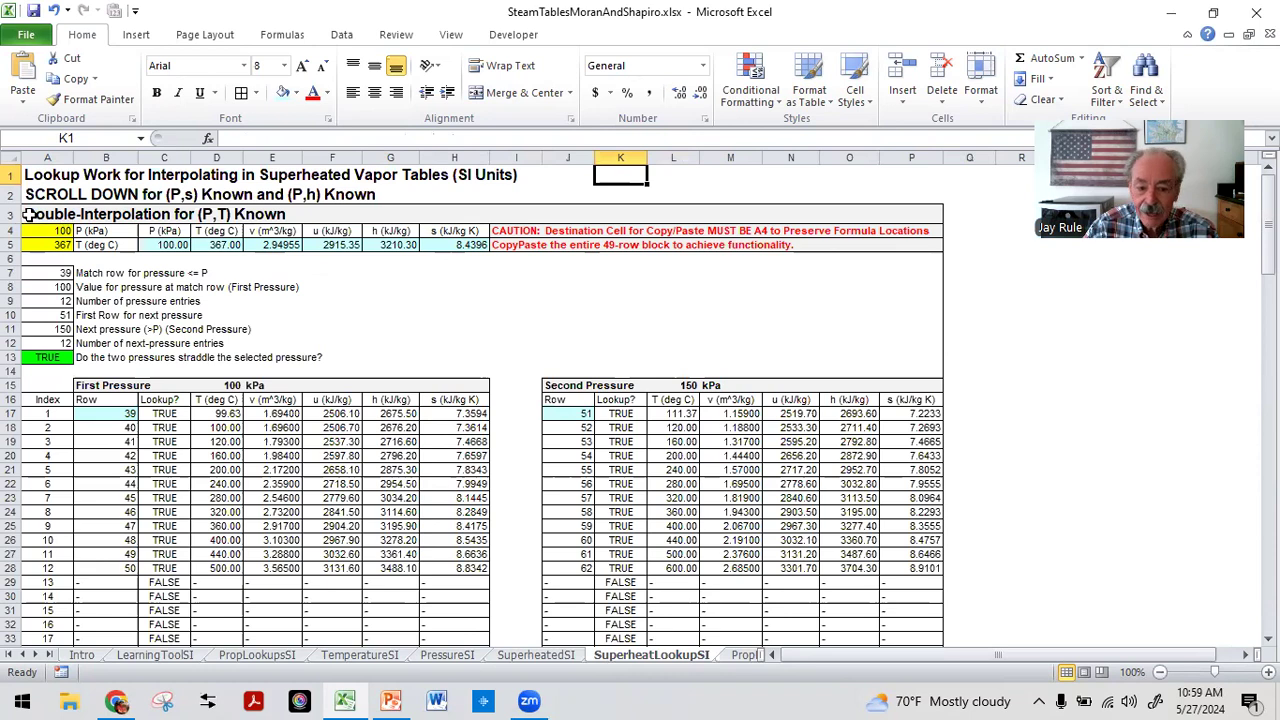
drag(30, 218, 925, 541)
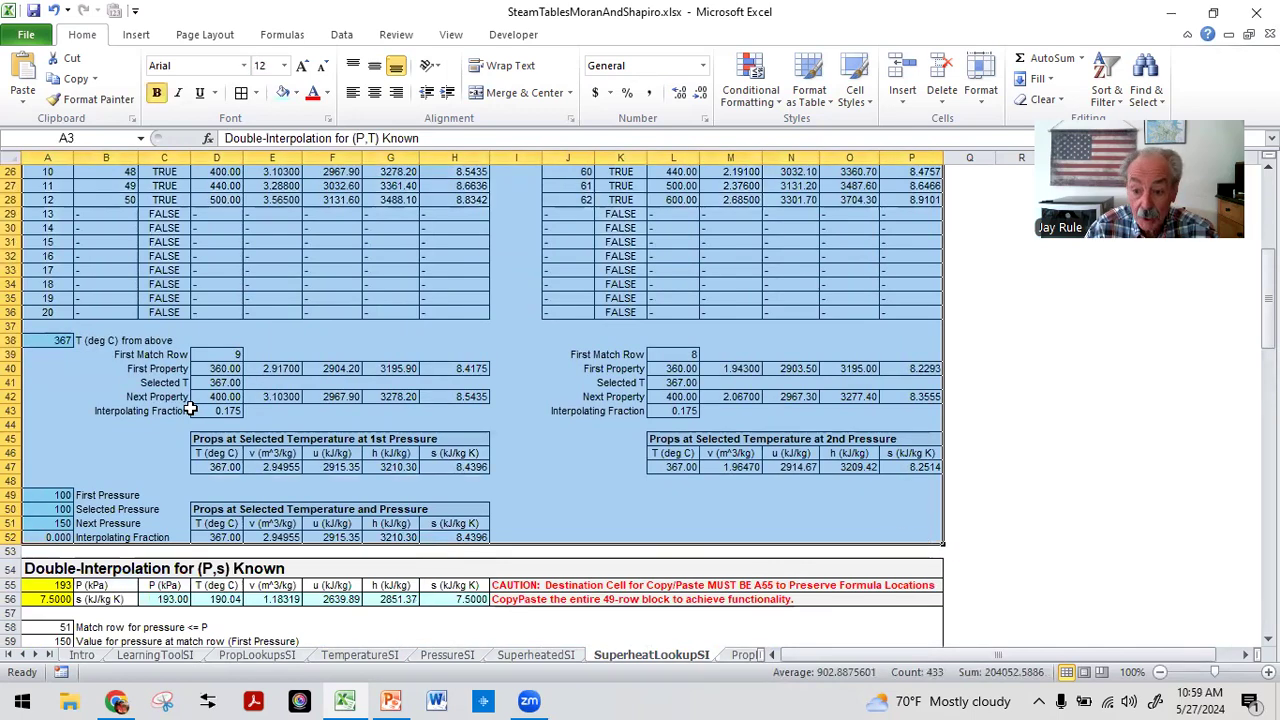
scroll(190, 410, up, 8)
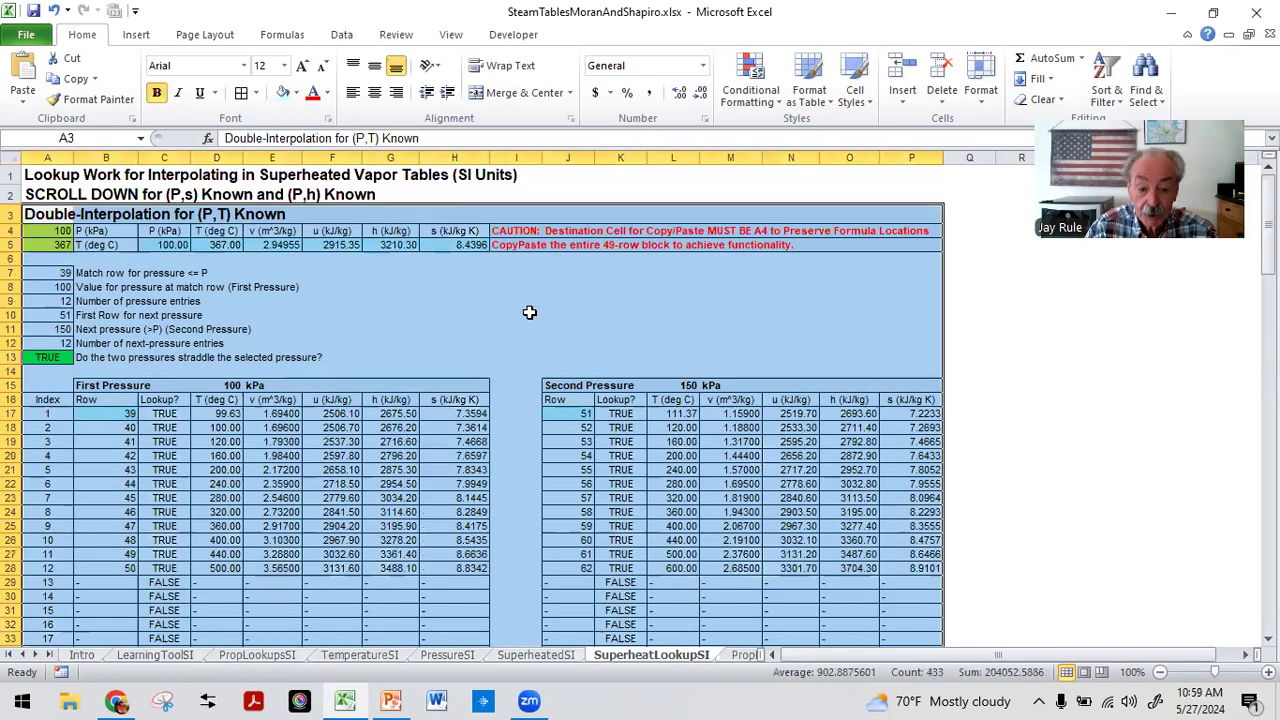
Set the known temperature in A5 to 200 °C with pressure kept at 100 kPa, and highlight the property results in C5:H5.
click(530, 312)
click(60, 229)
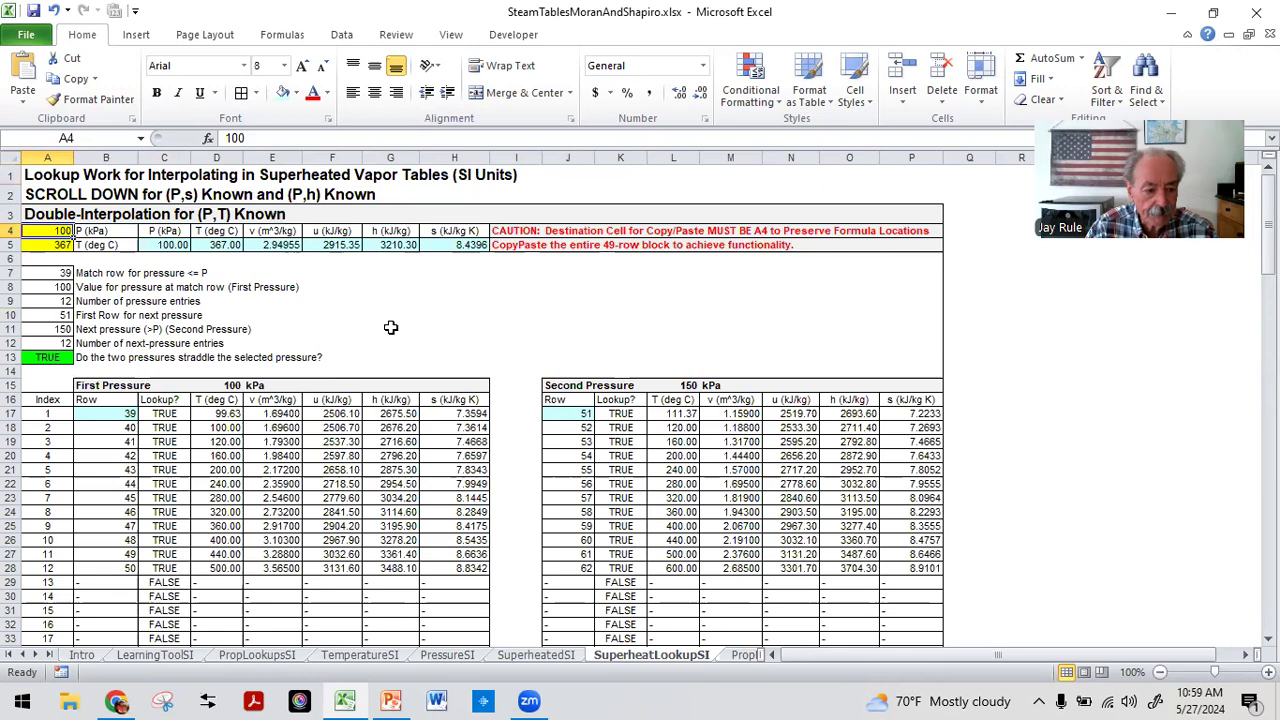
click(44, 244)
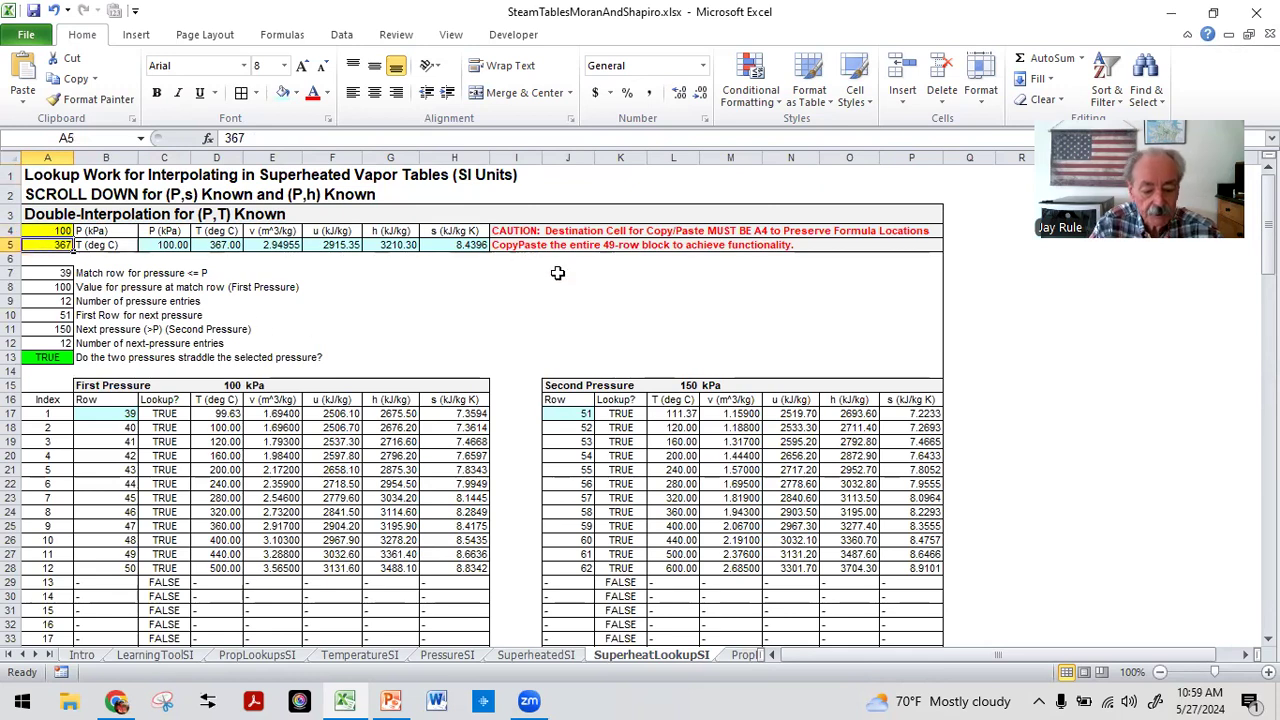
text(200)
key(Return)
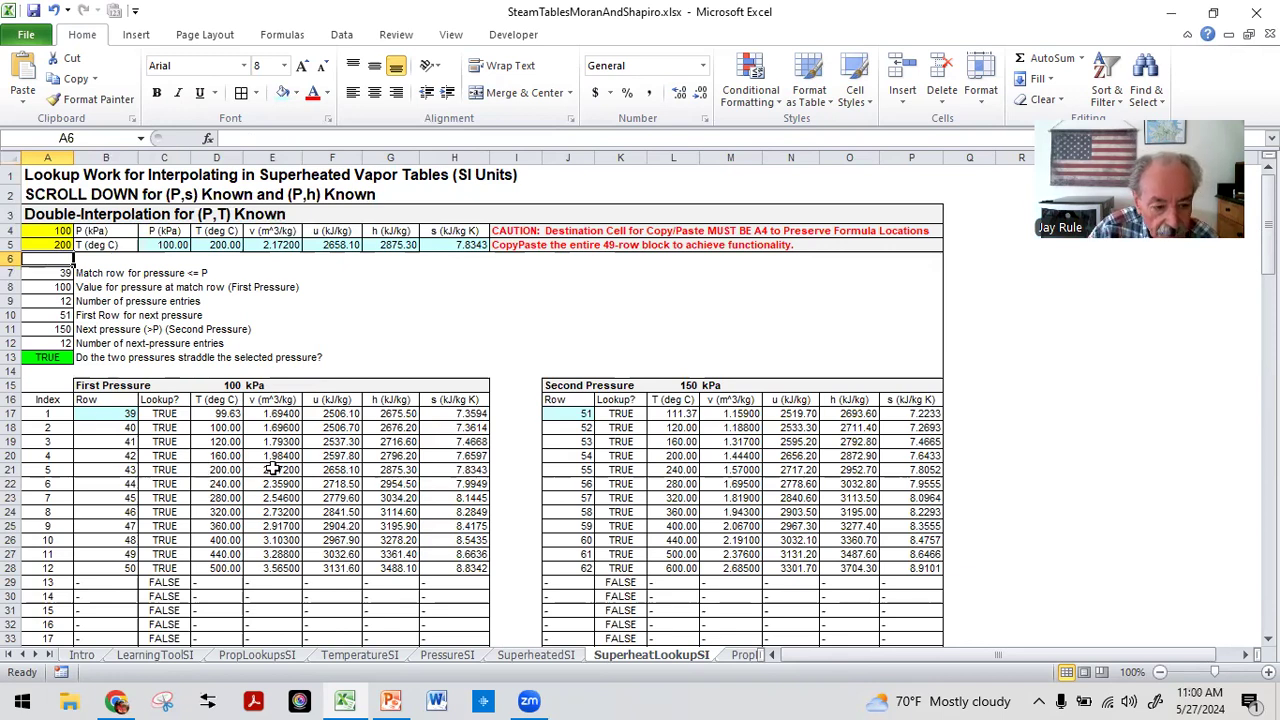
drag(164, 246, 448, 246)
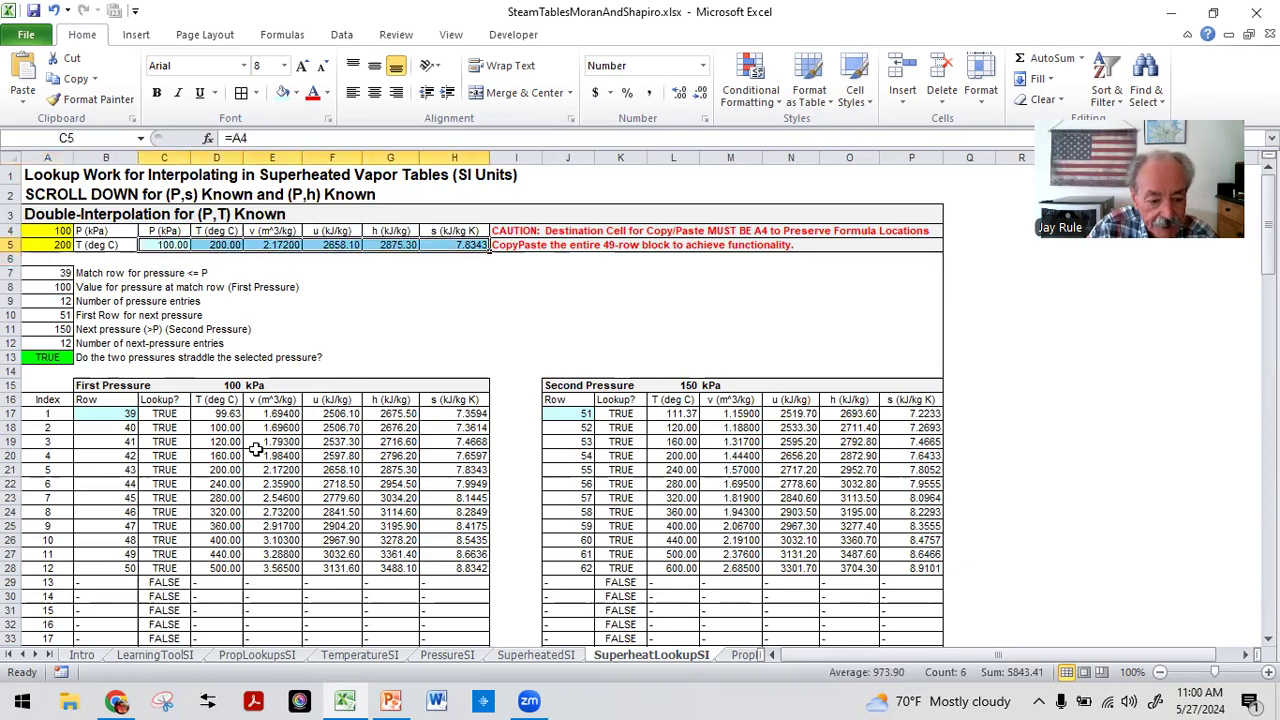
click(424, 302)
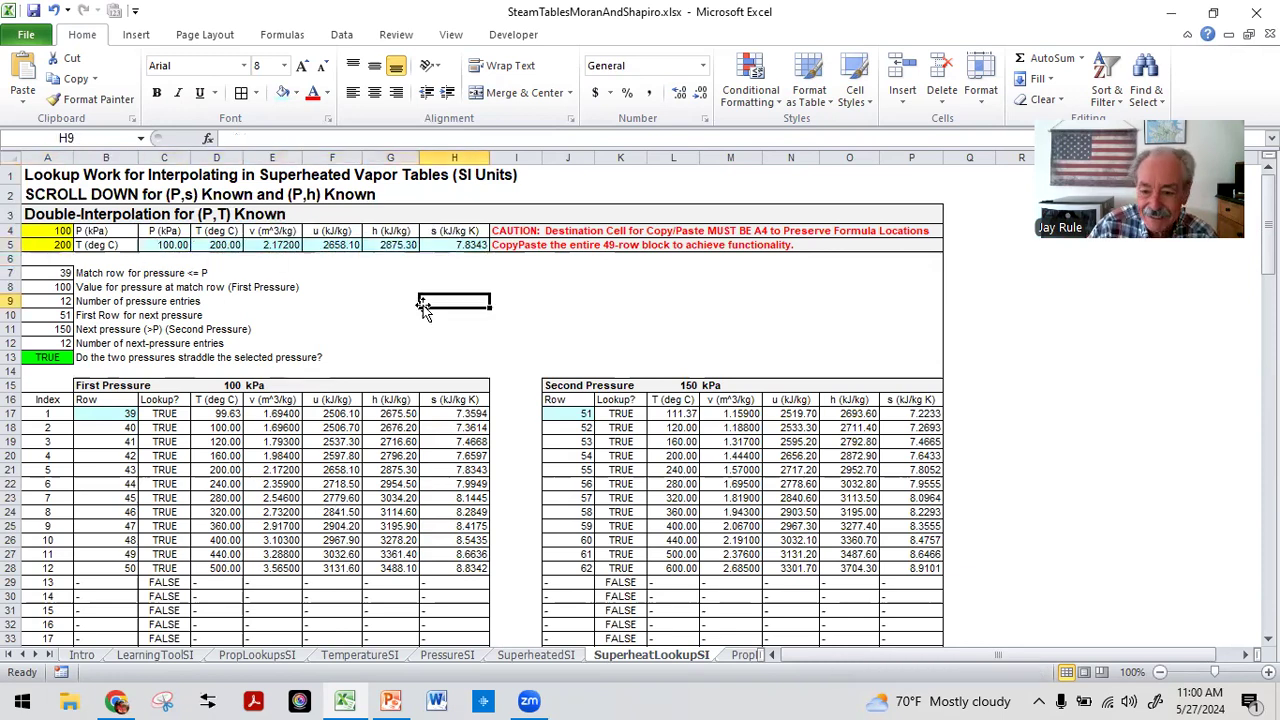
Set the (P,T) lookup inputs to a pressure of 115 kPa in A4 and a temperature of 203 °C in A5.
click(48, 230)
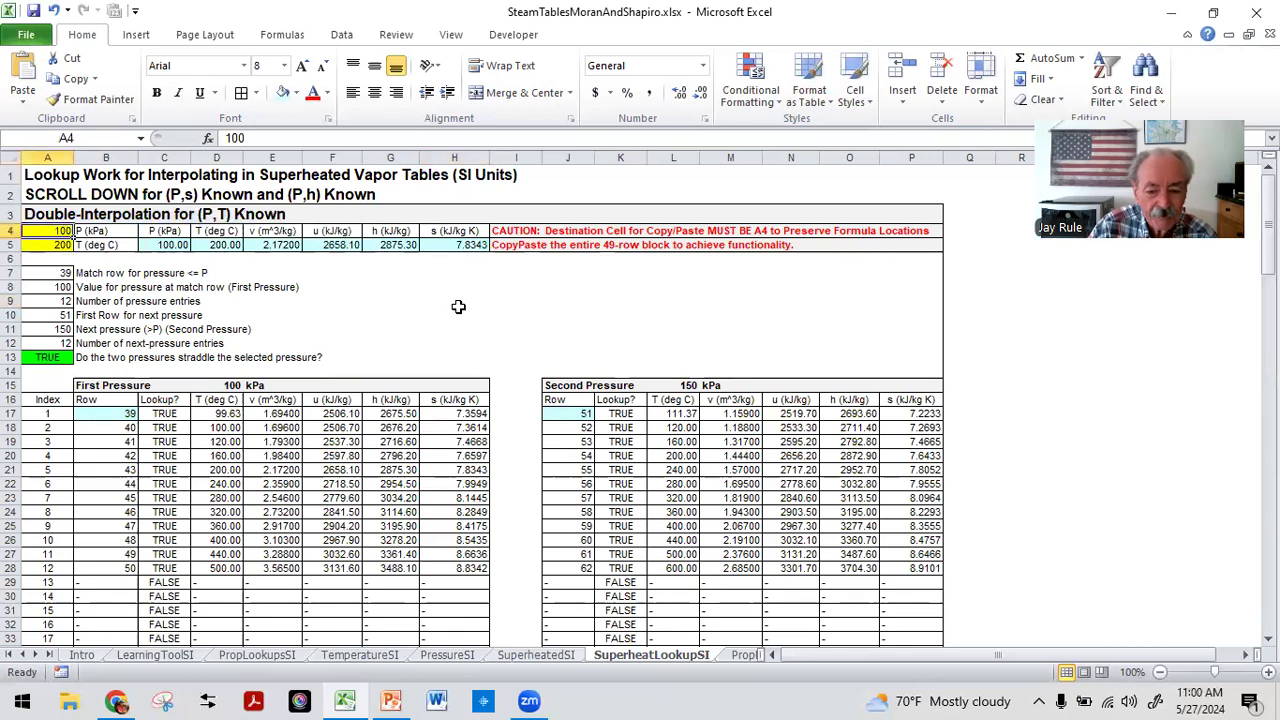
text(115)
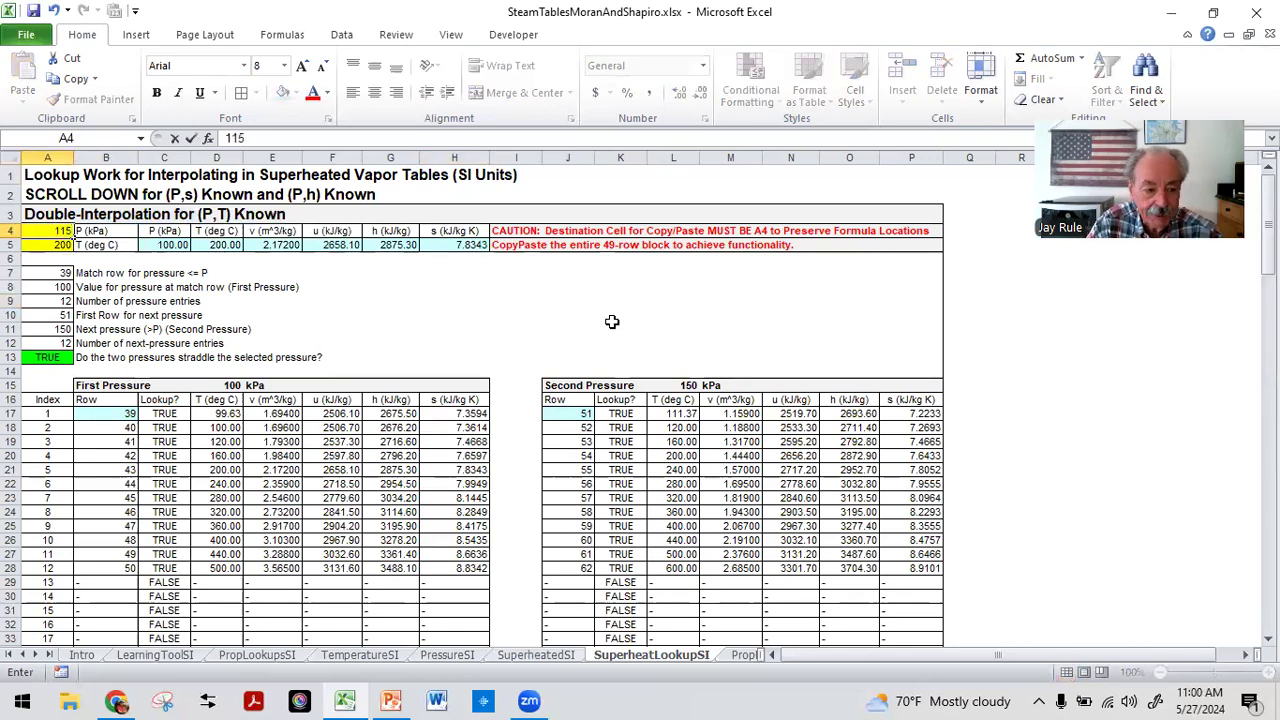
key(Return)
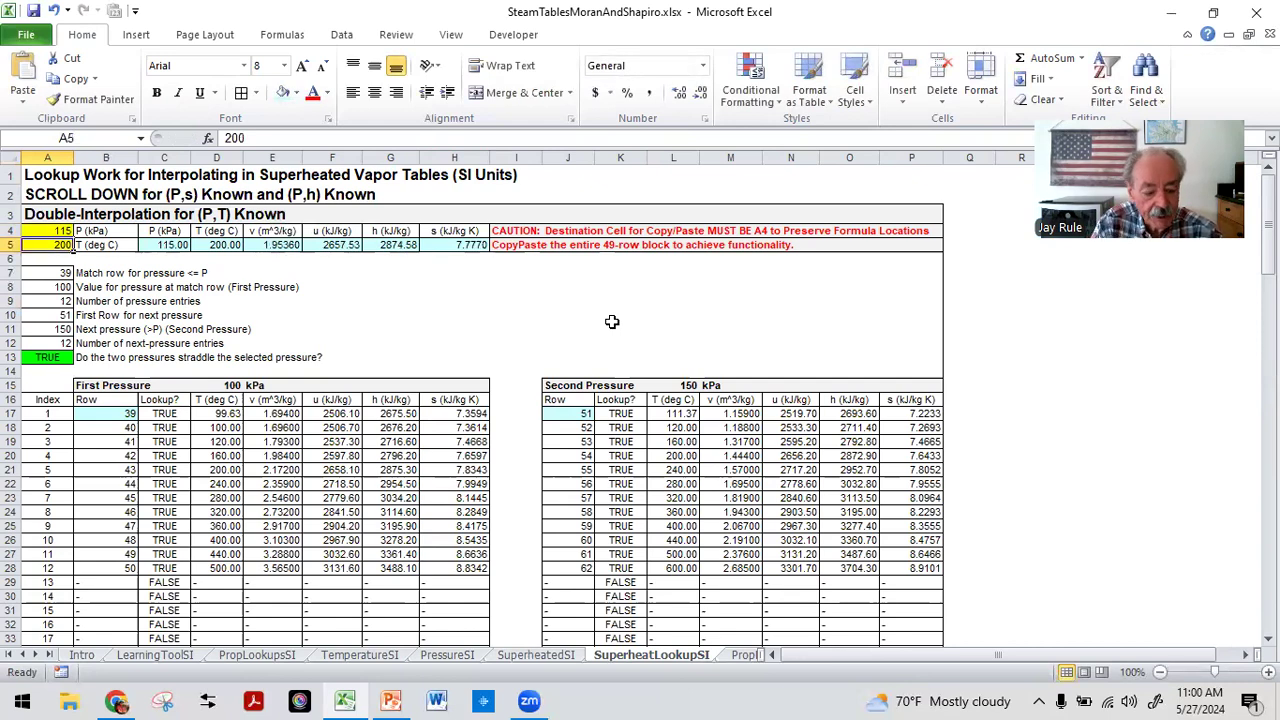
text(203)
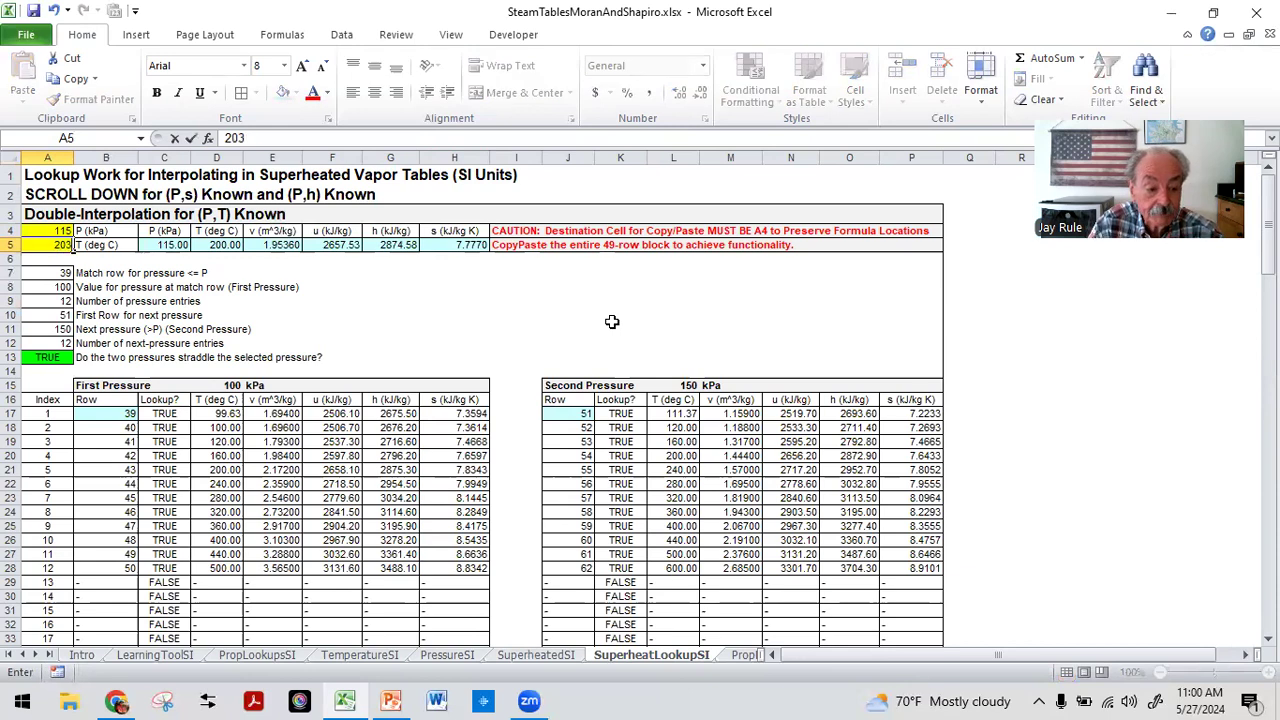
key(Return)
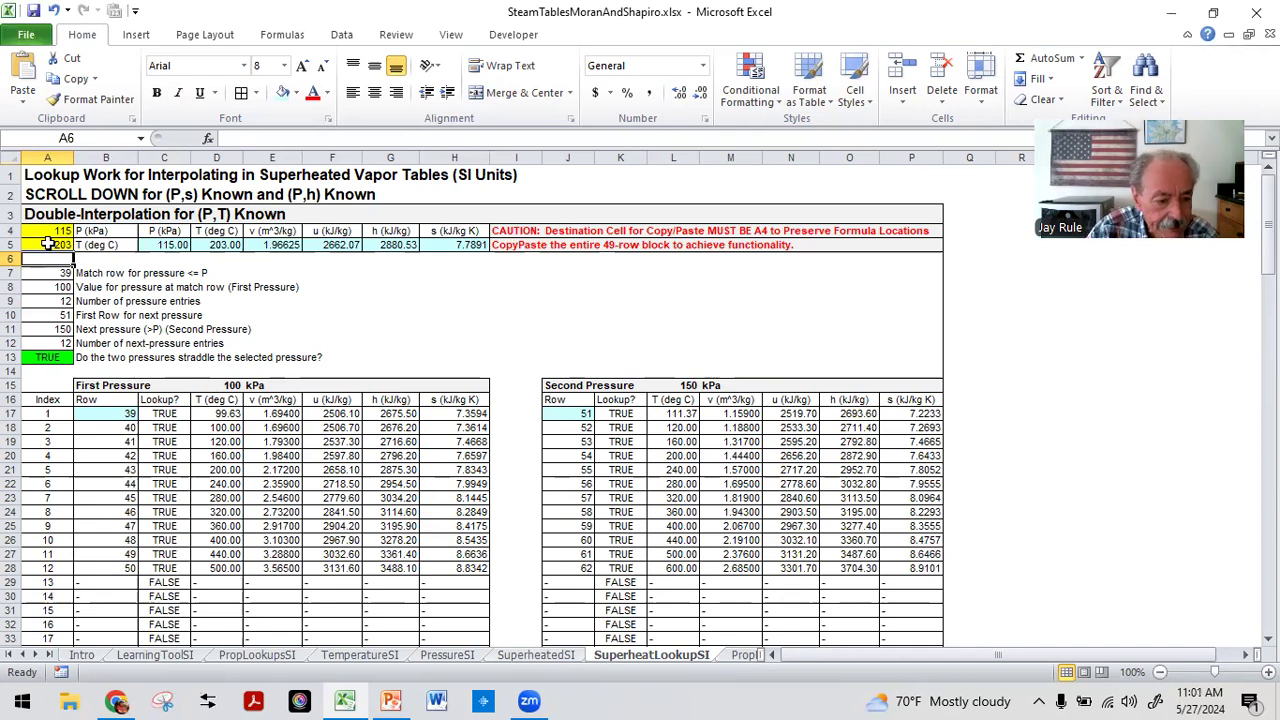
Highlight the bracketing temperatures in D21:D22 and L20:L21, and review the interpolation section in rows 38 to 52.
drag(212, 467, 262, 482)
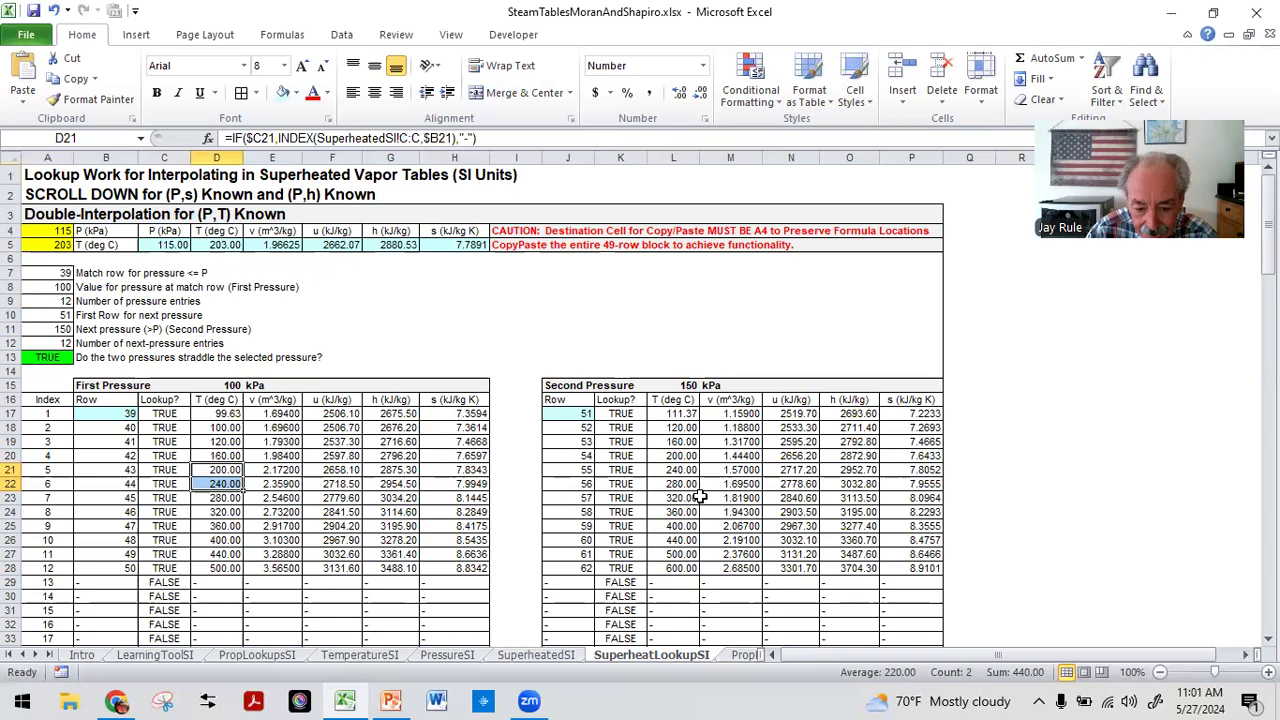
click(667, 455)
drag(667, 455, 676, 470)
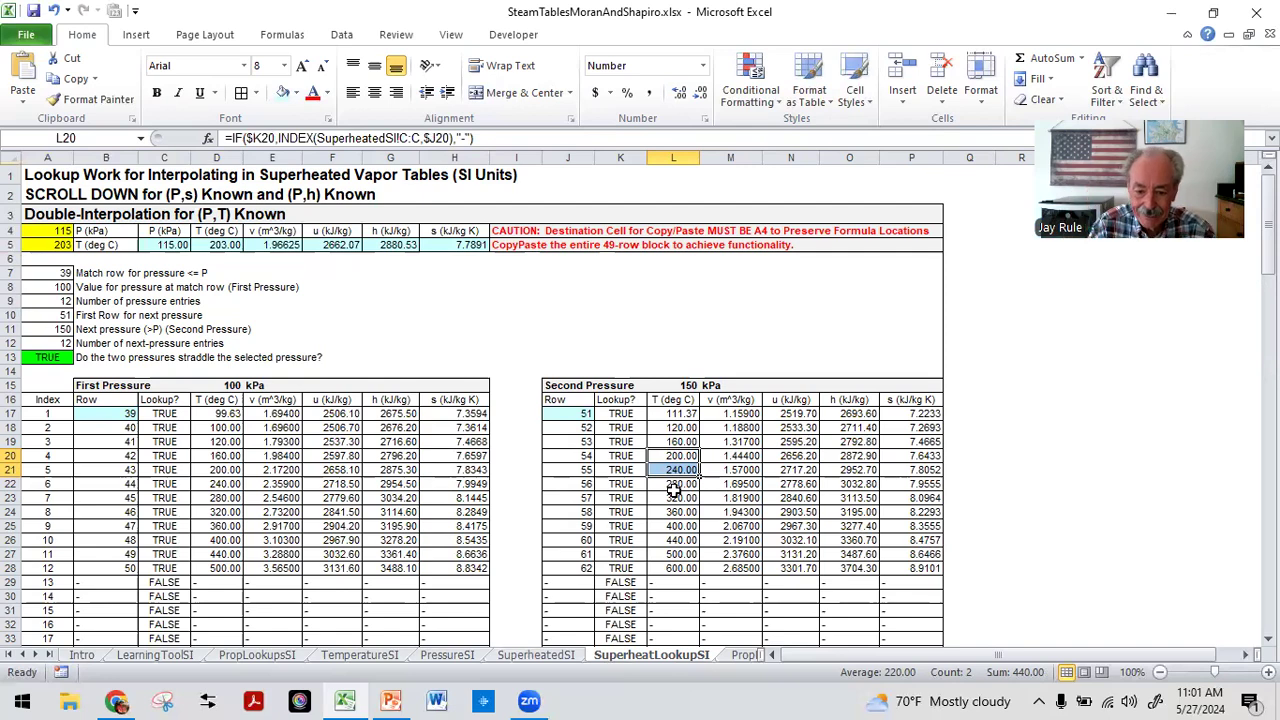
scroll(652, 509, down, 9)
scroll(652, 509, up, 2)
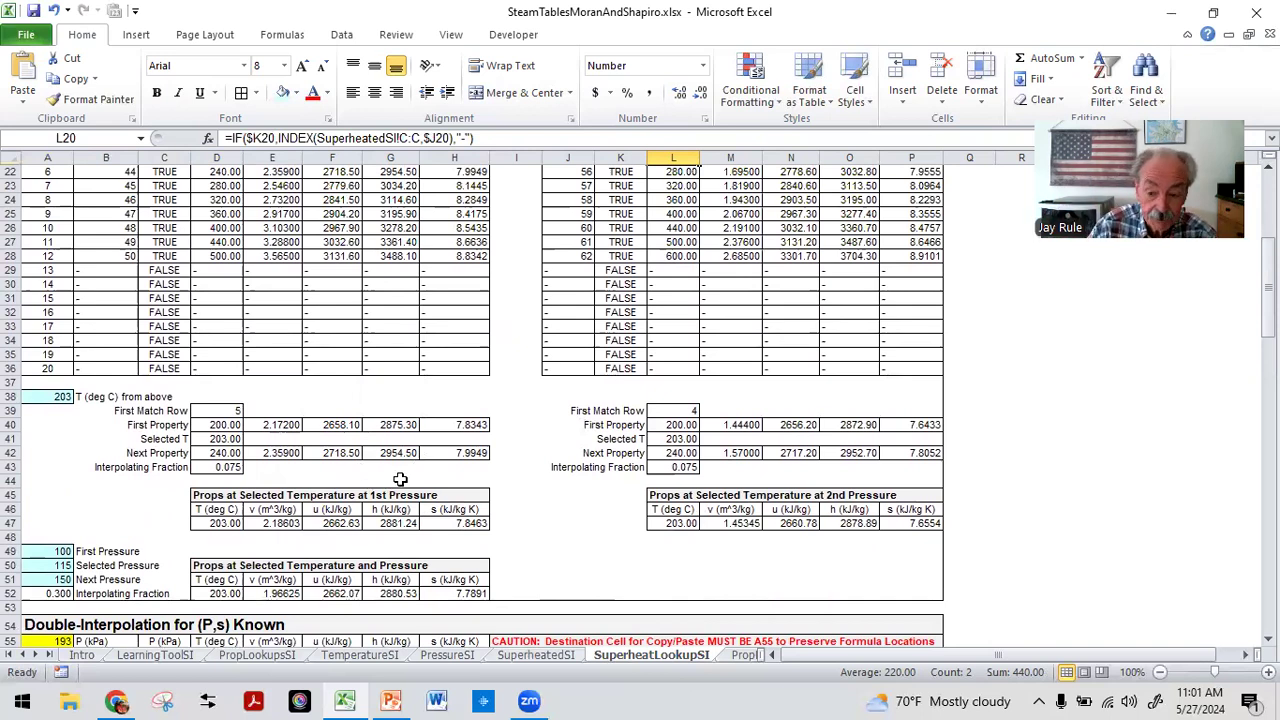
scroll(488, 518, up, 1)
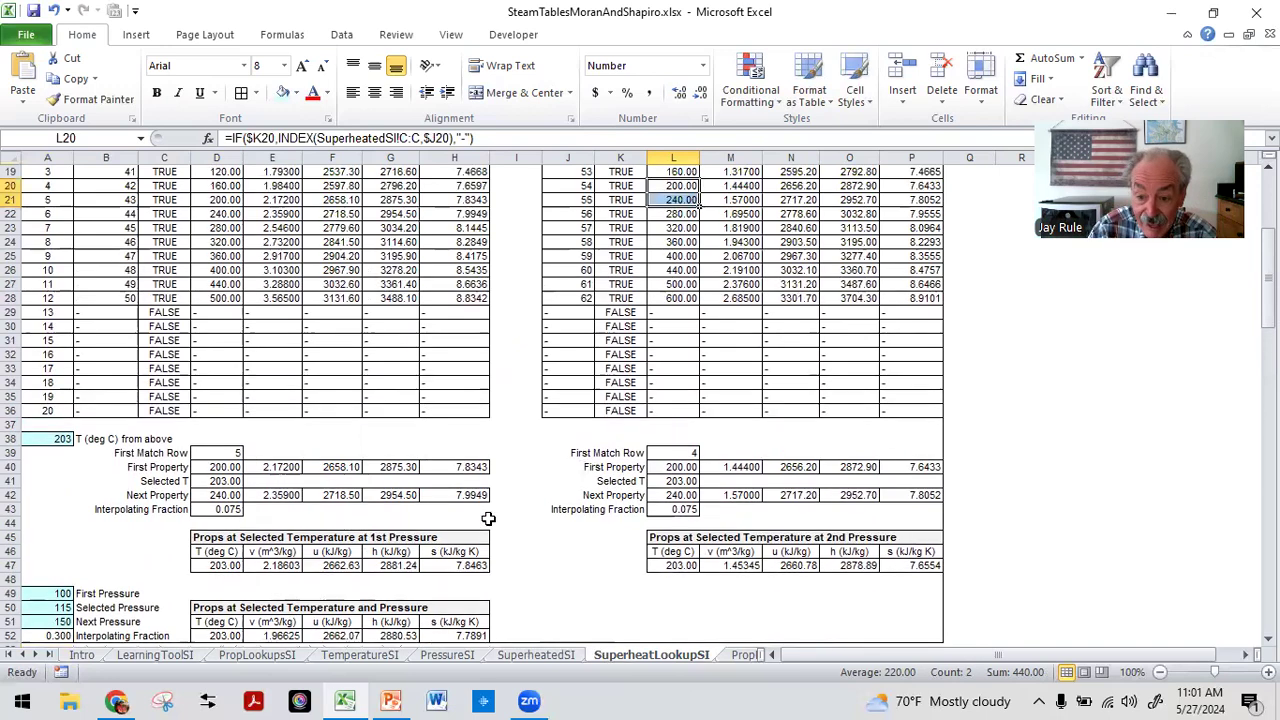
scroll(488, 518, up, 6)
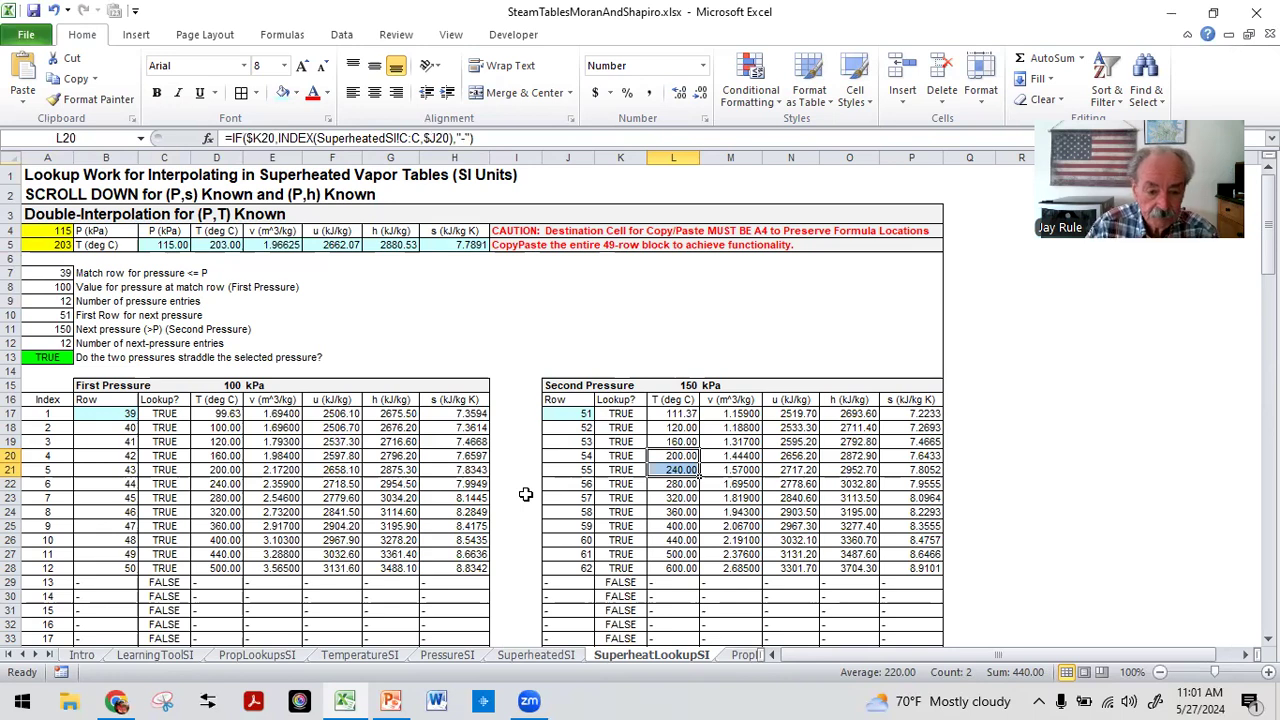
Highlight the interpolated property results for the selected pressure and temperature in C5:H5.
click(568, 318)
click(589, 289)
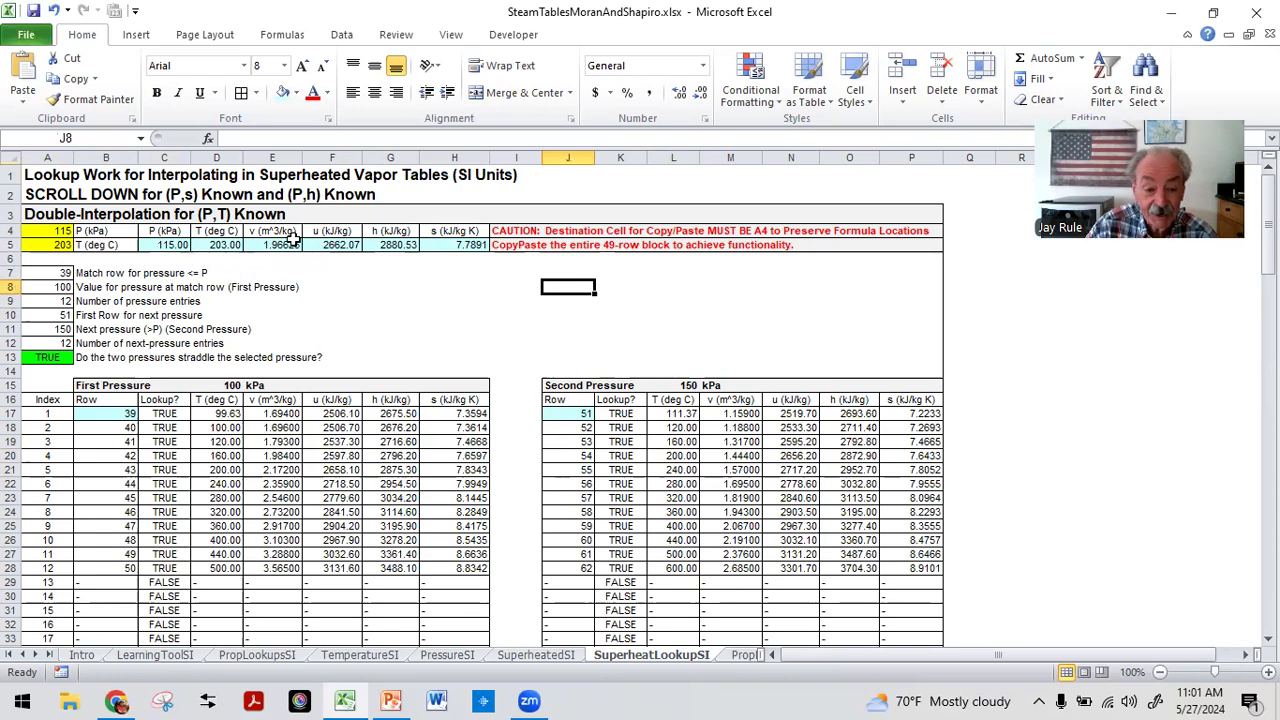
drag(155, 245, 455, 246)
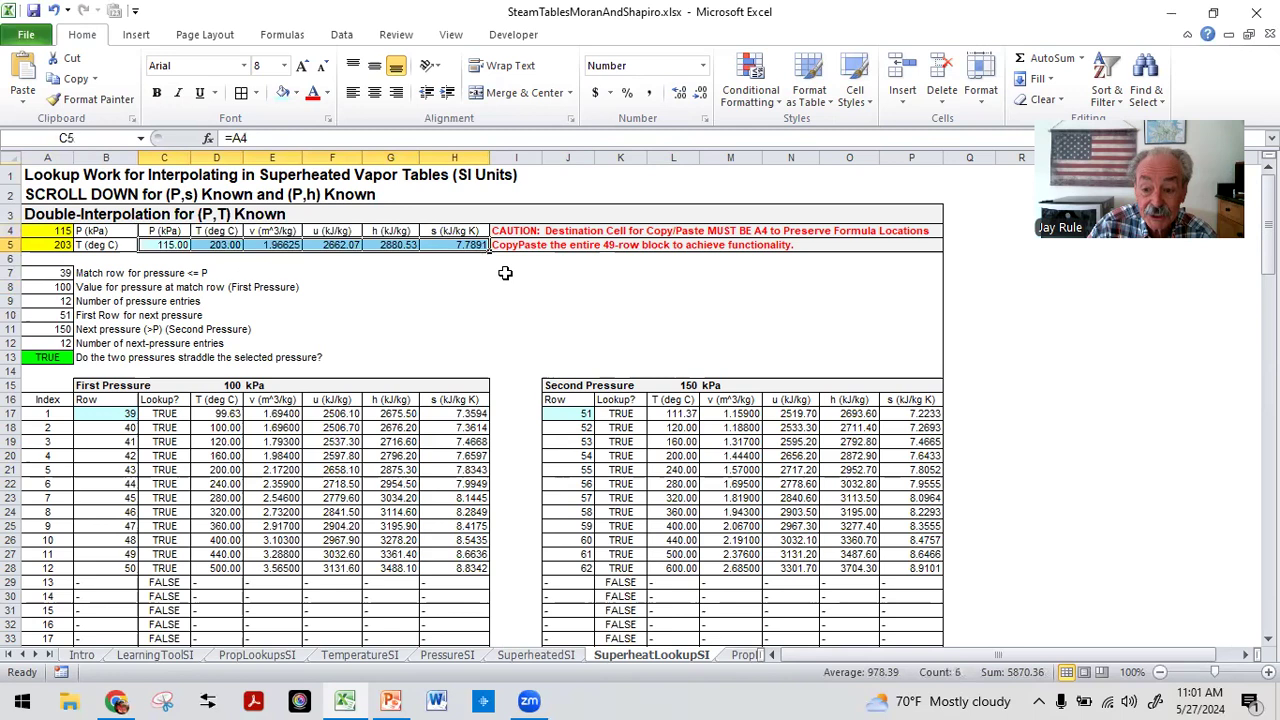
click(503, 283)
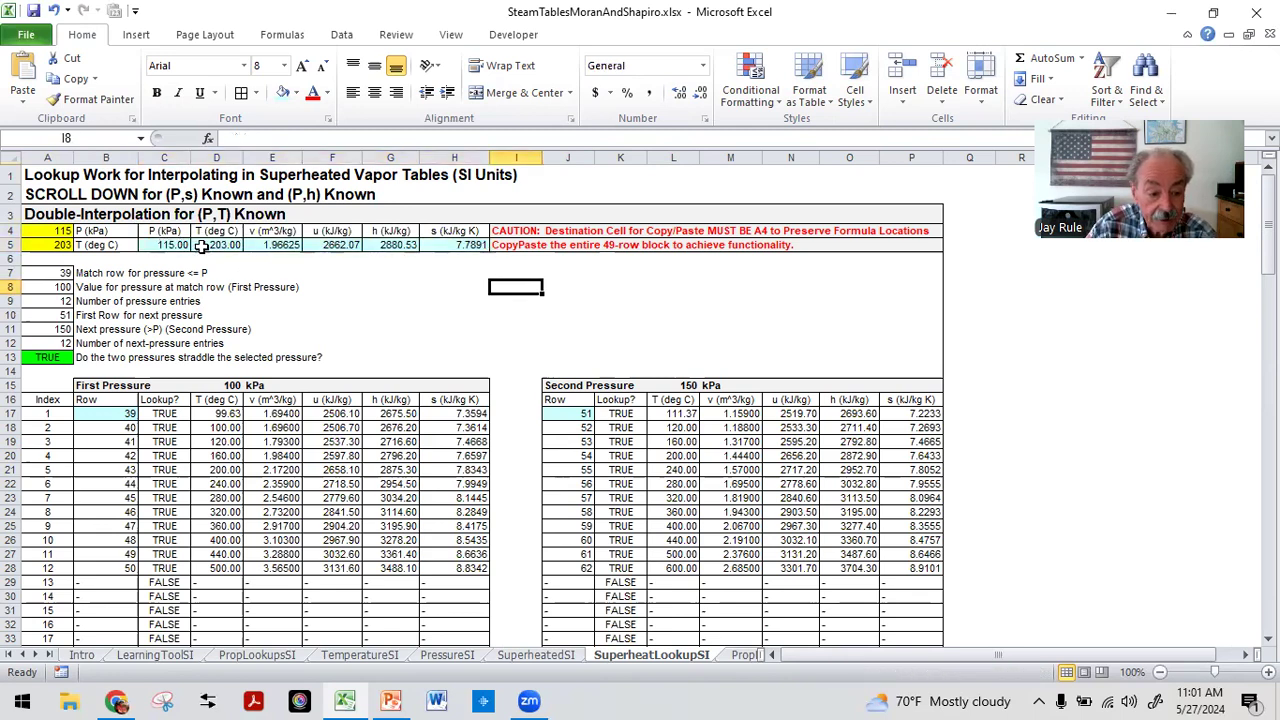
Trace the specific volume reference in E5 to its interpolation formula in E52 and return to the start of the sheet.
click(280, 246)
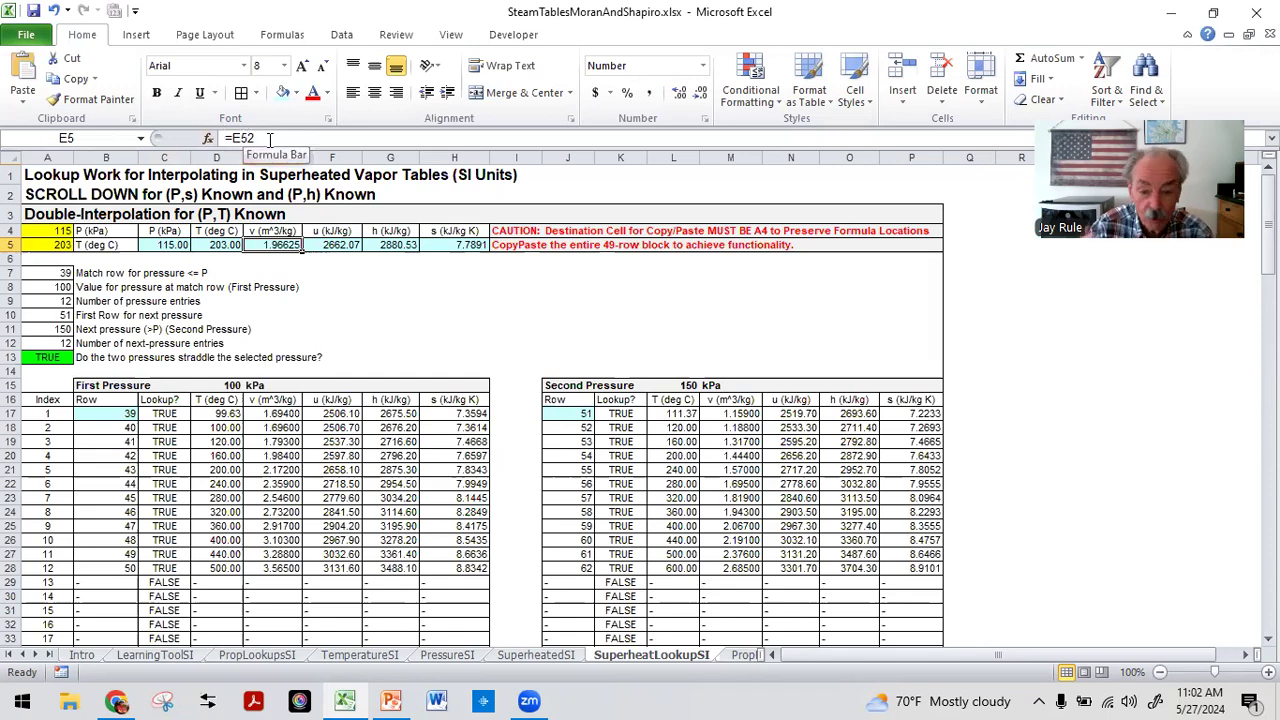
scroll(350, 500, down, 1)
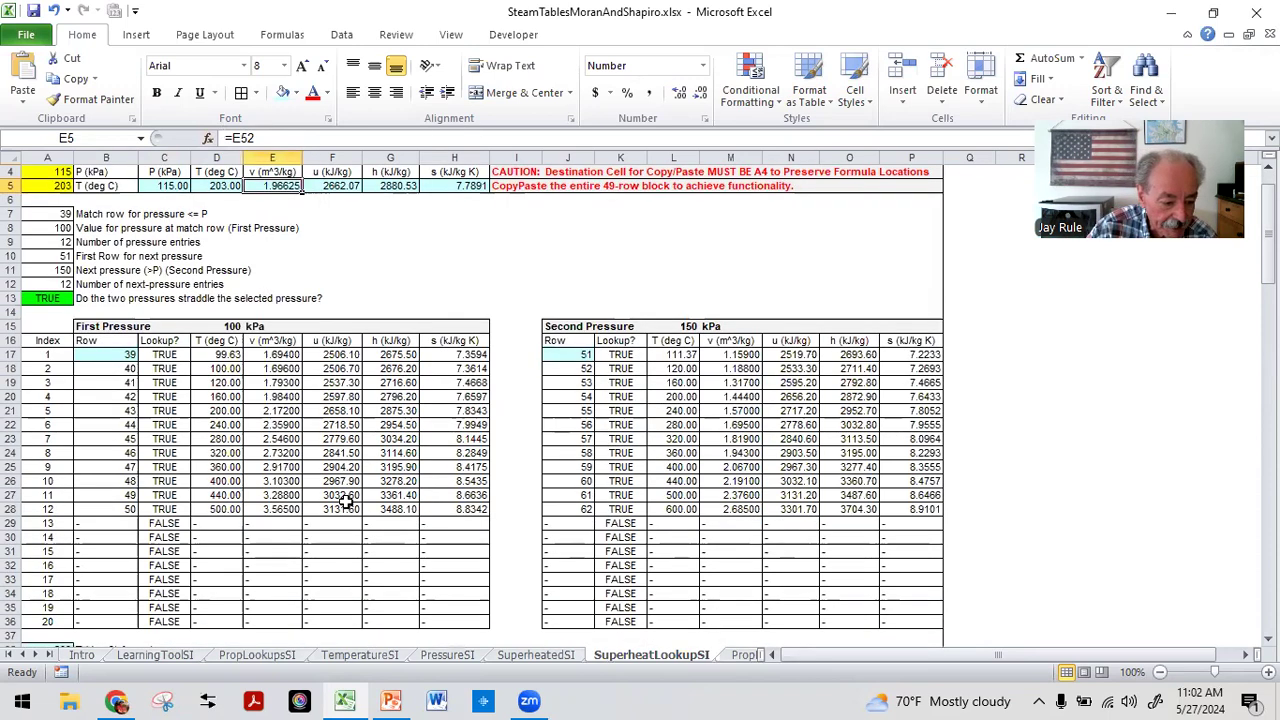
scroll(345, 502, down, 4)
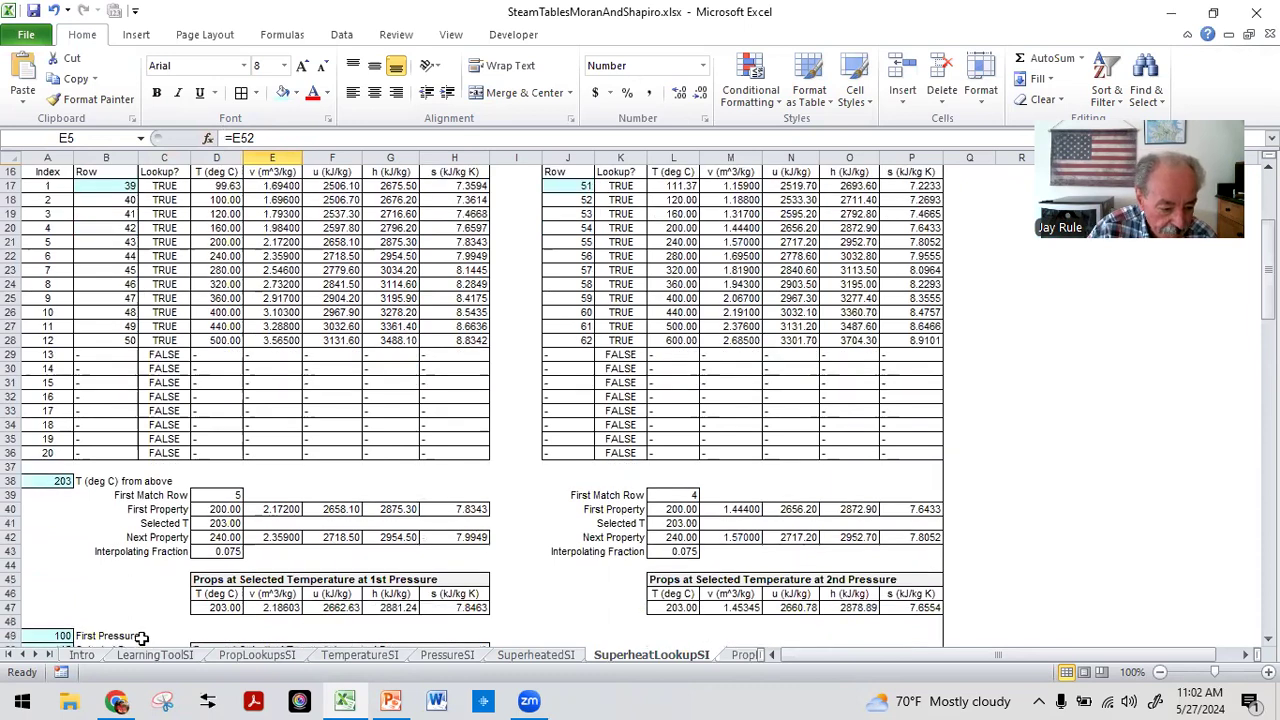
scroll(155, 638, down, 3)
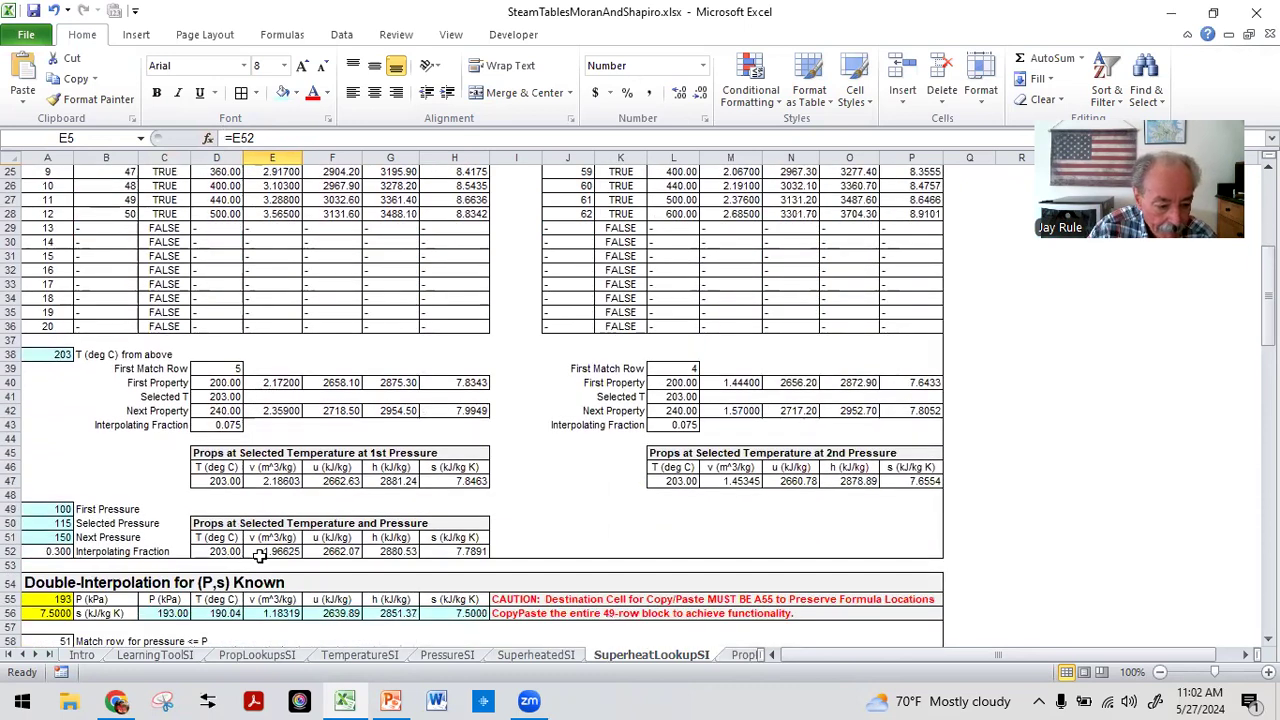
click(259, 553)
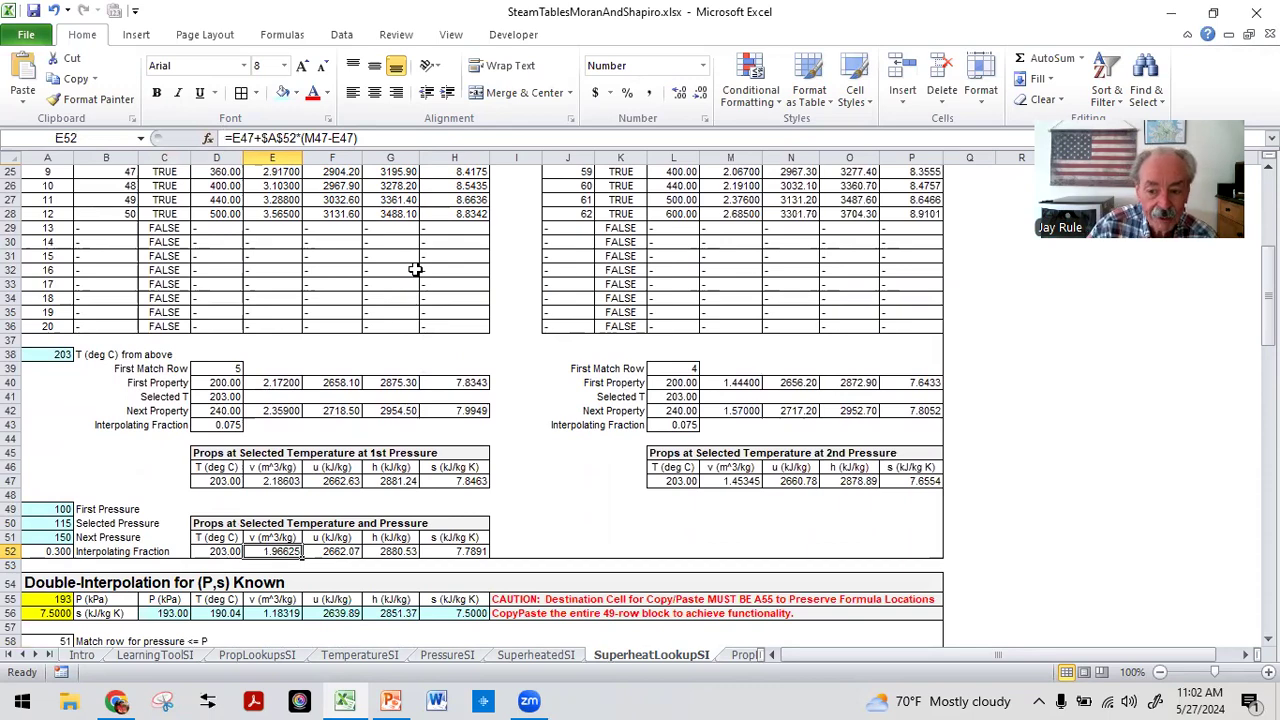
scroll(415, 270, up, 8)
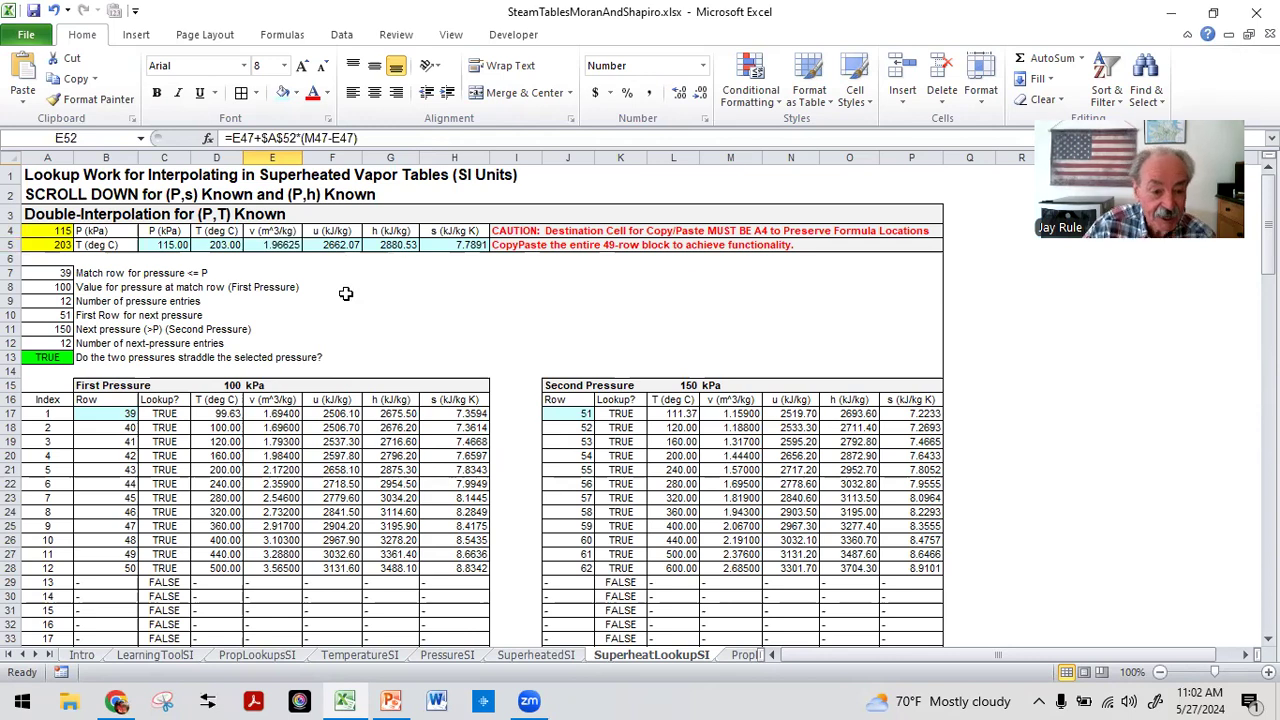
click(385, 298)
click(385, 269)
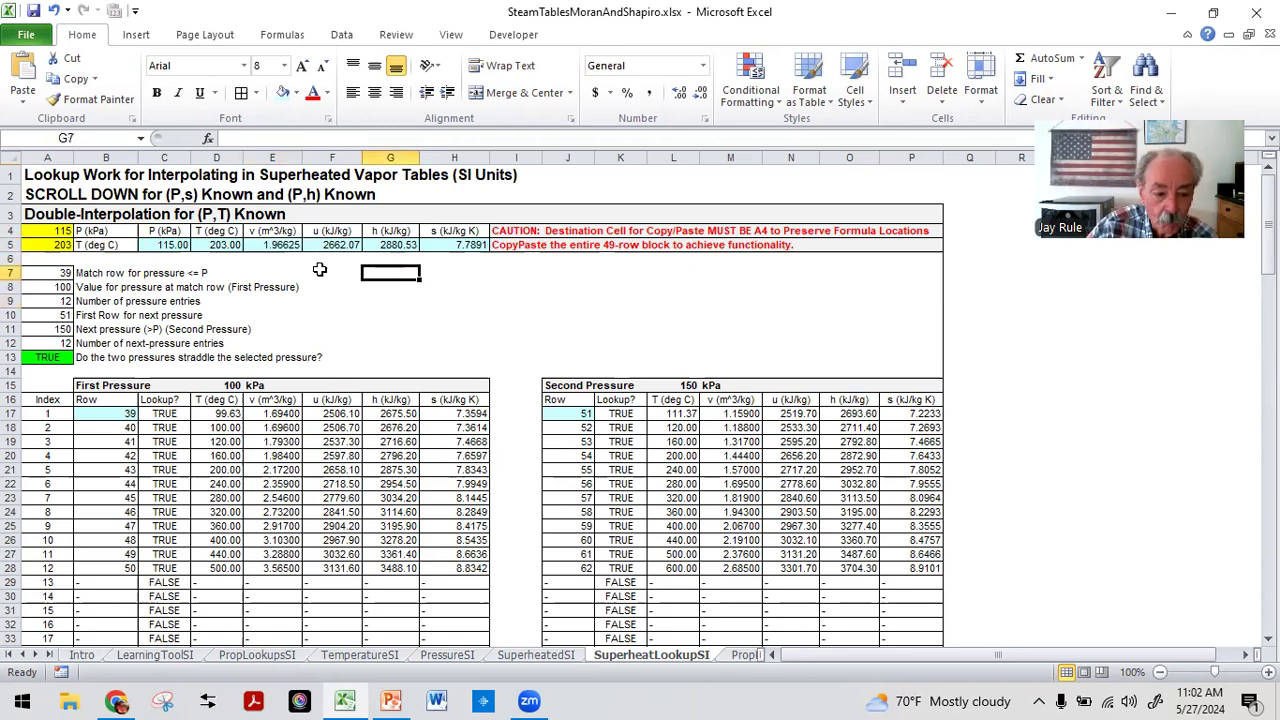
Go to the Double-Interpolation for (P,s) Known block and inspect its pressure input in A55 and entropy input in A56.
click(270, 244)
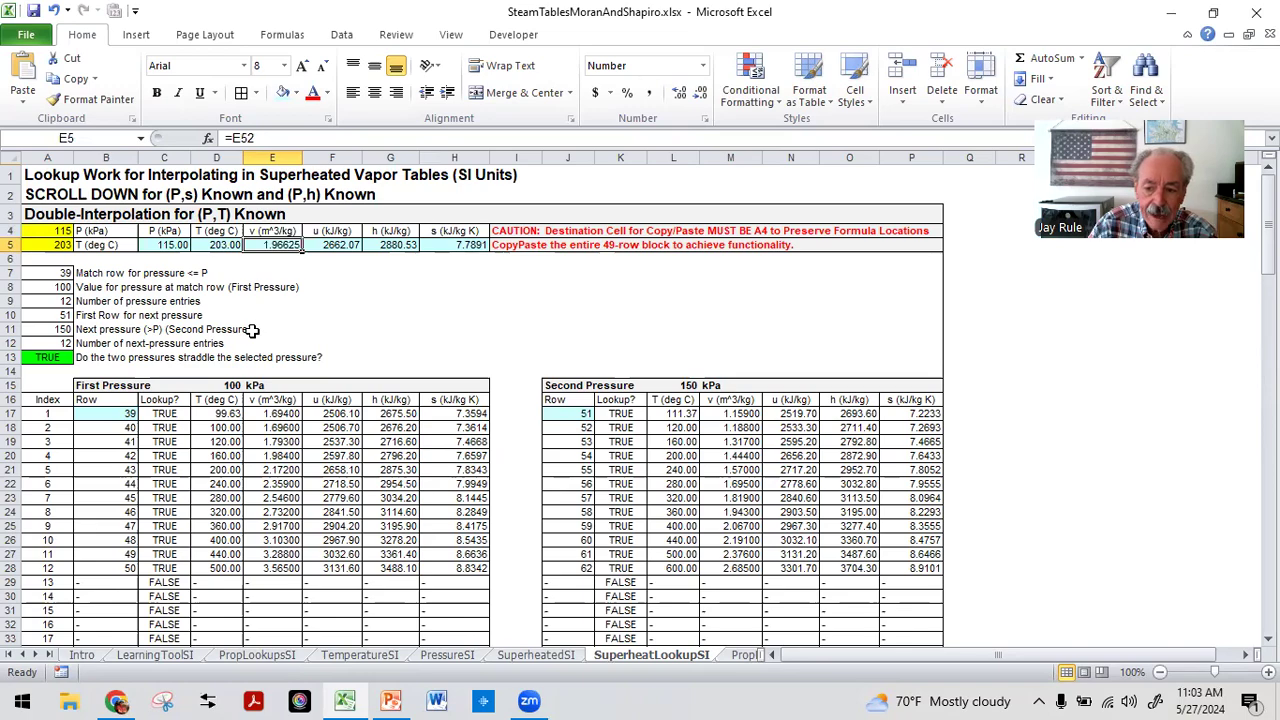
scroll(252, 330, down, 10)
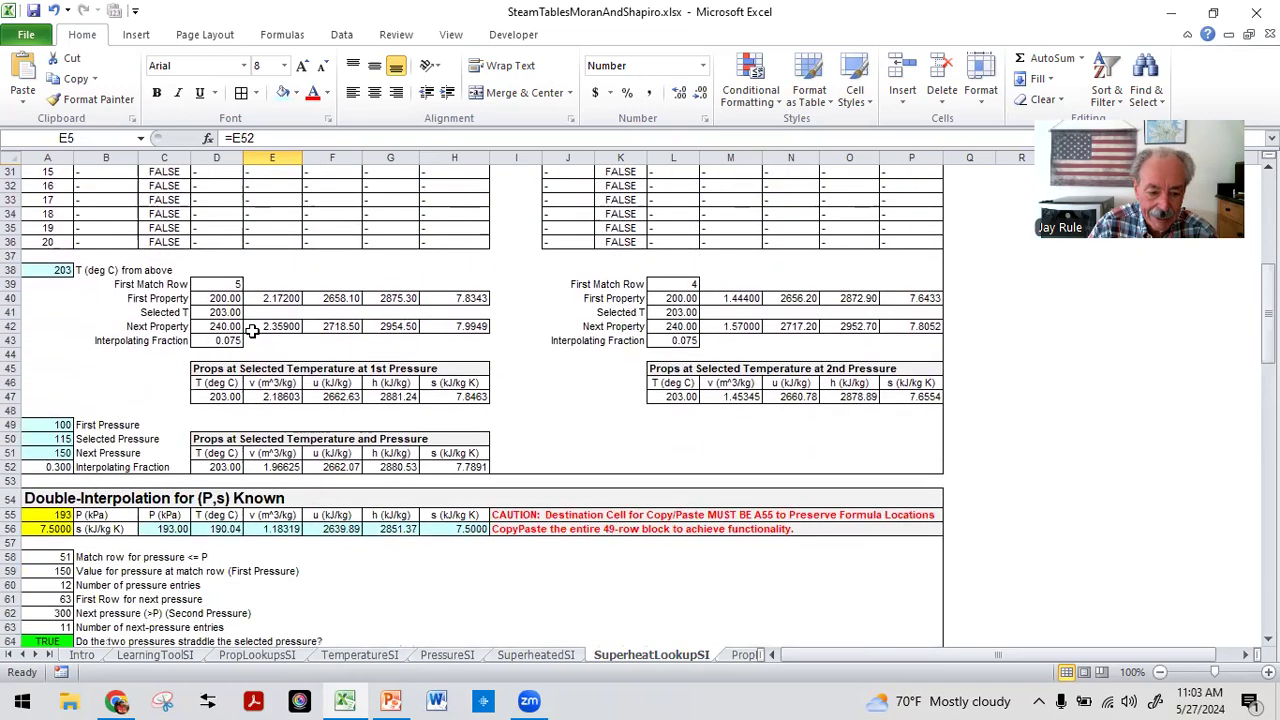
scroll(252, 330, down, 7)
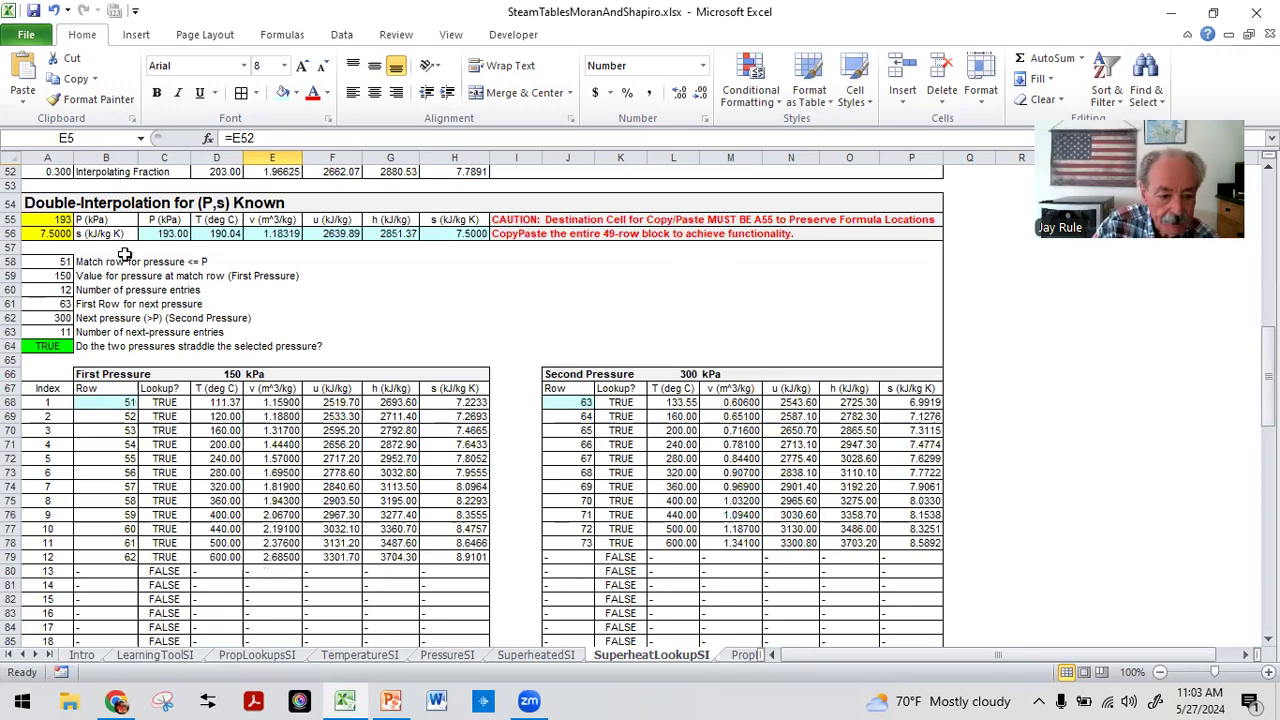
click(36, 222)
click(43, 234)
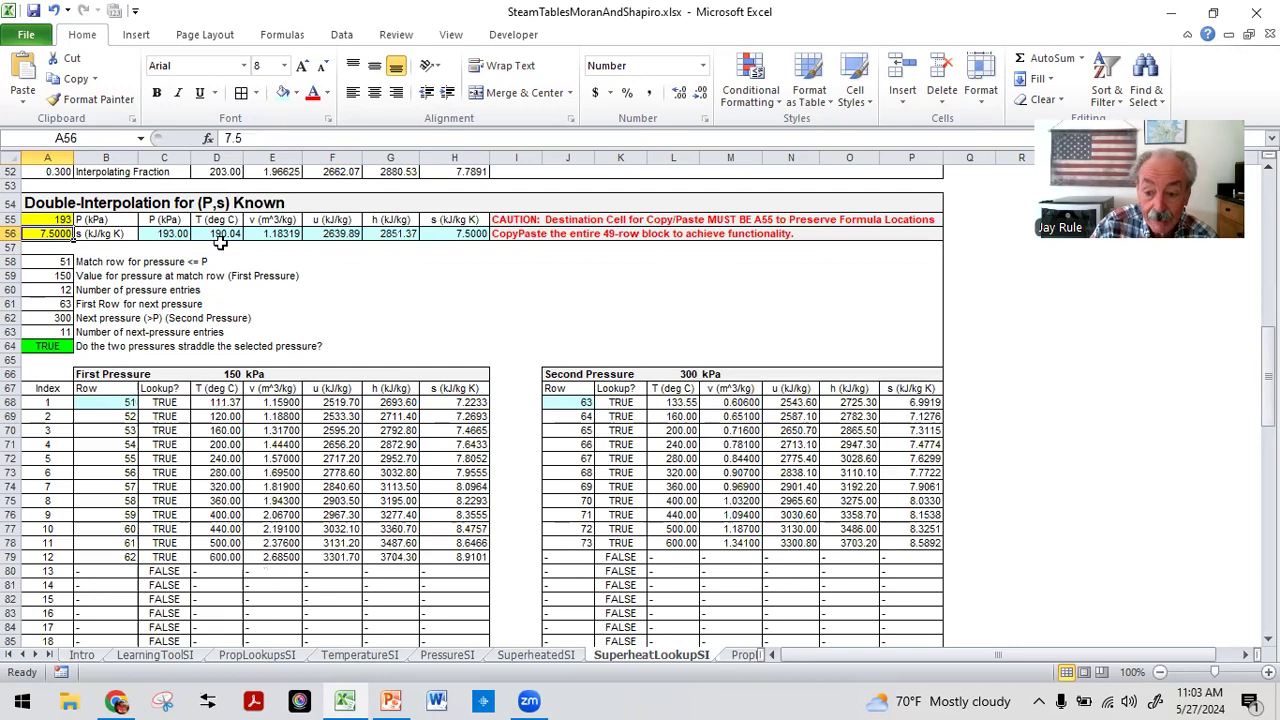
Set the (P,s) lookup inputs to a pressure of 295 kPa in A55 and an entropy of 7.41 kJ/kg K in A56.
scroll(375, 347, up, 1)
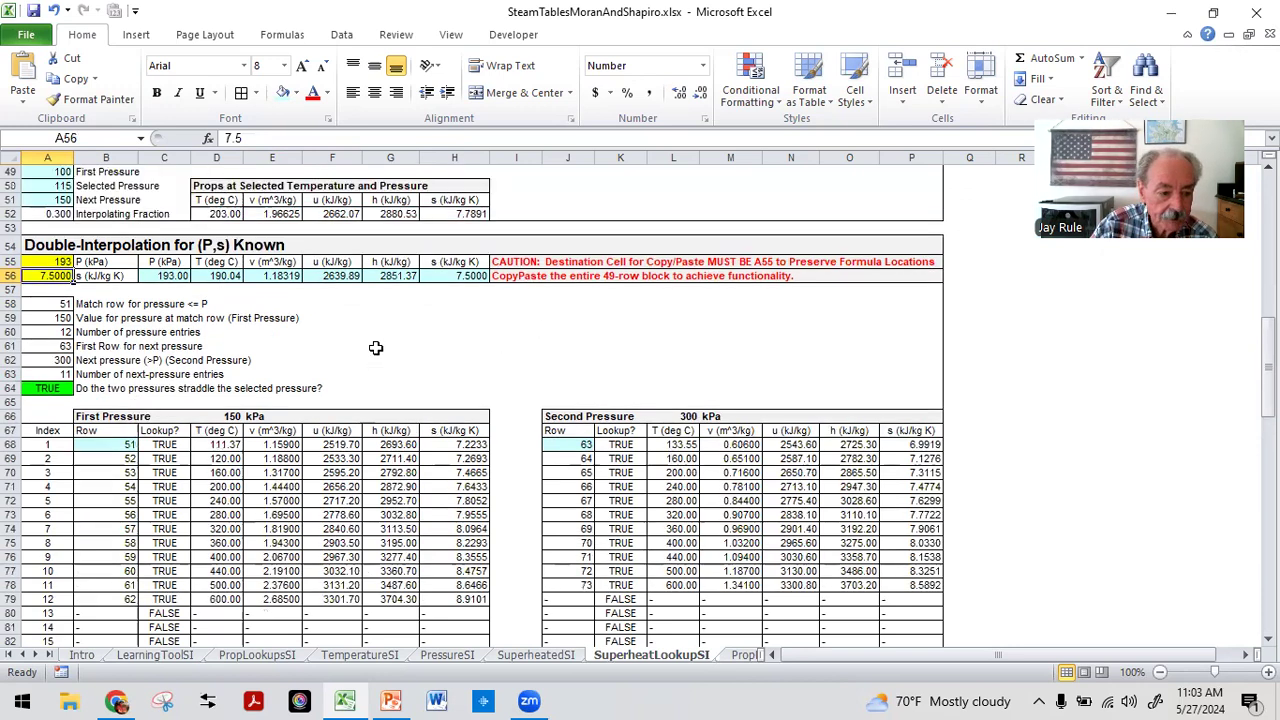
click(47, 262)
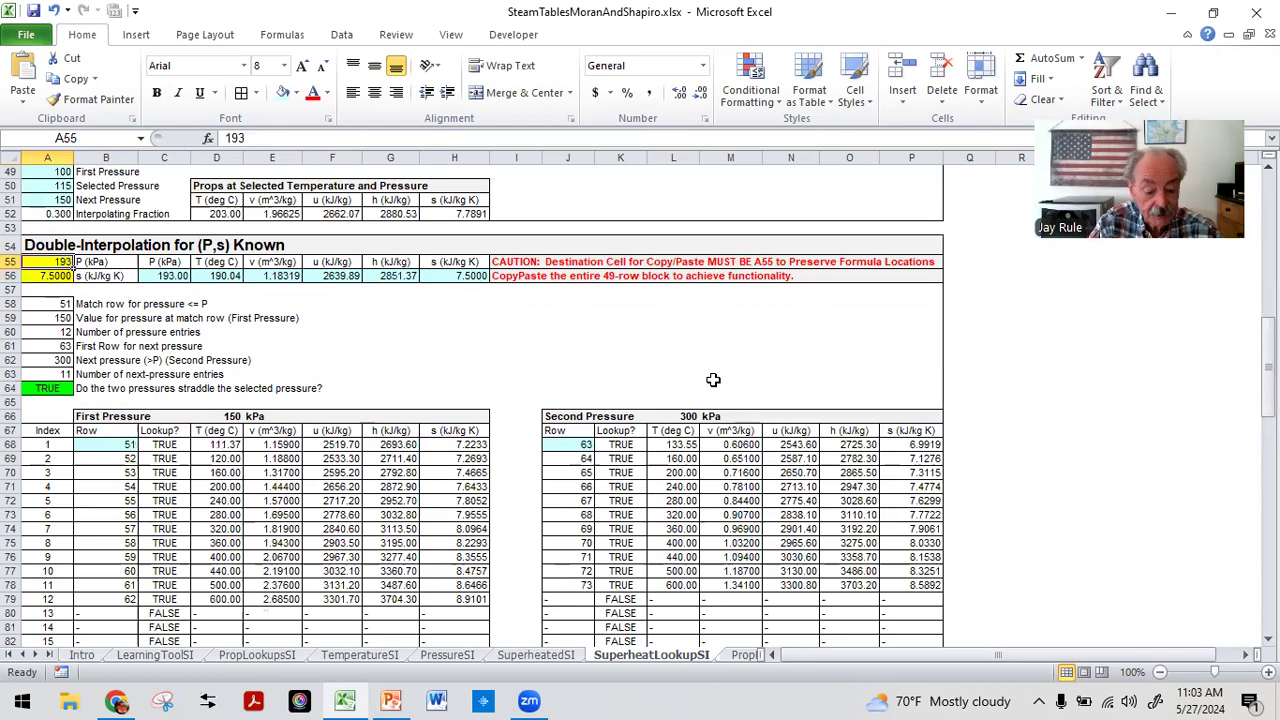
text(2)
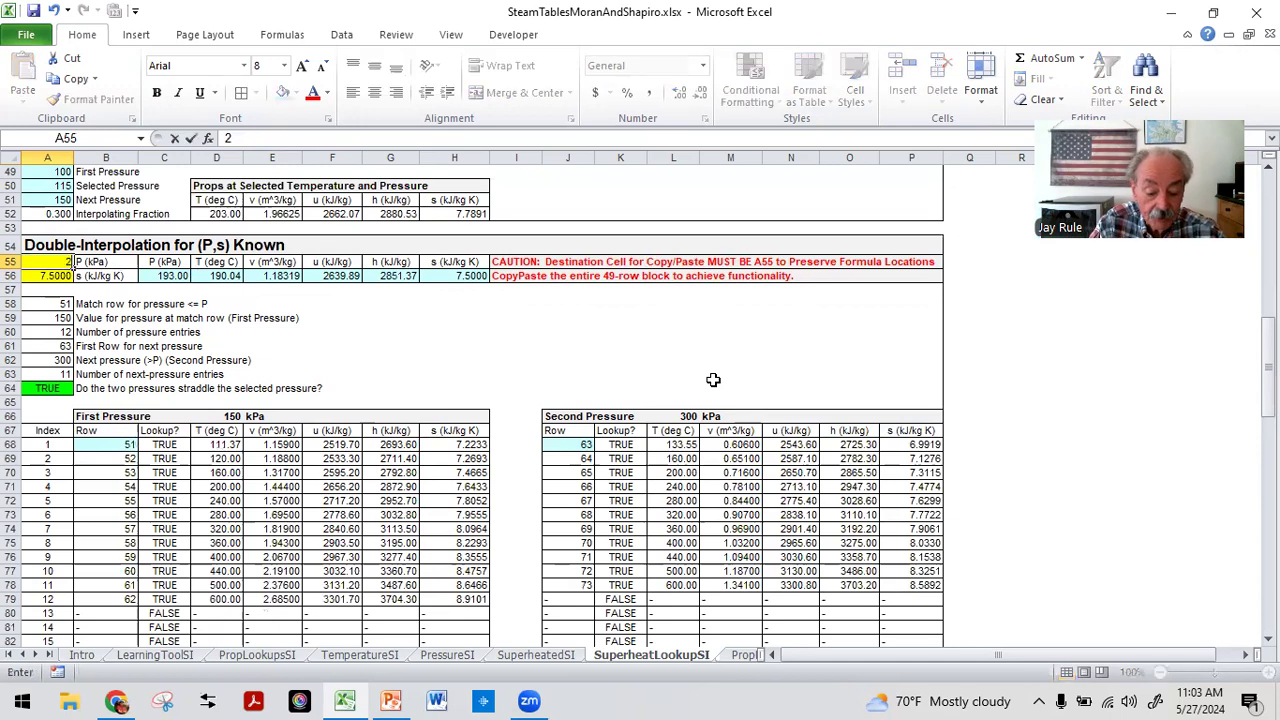
text(95)
key(Return)
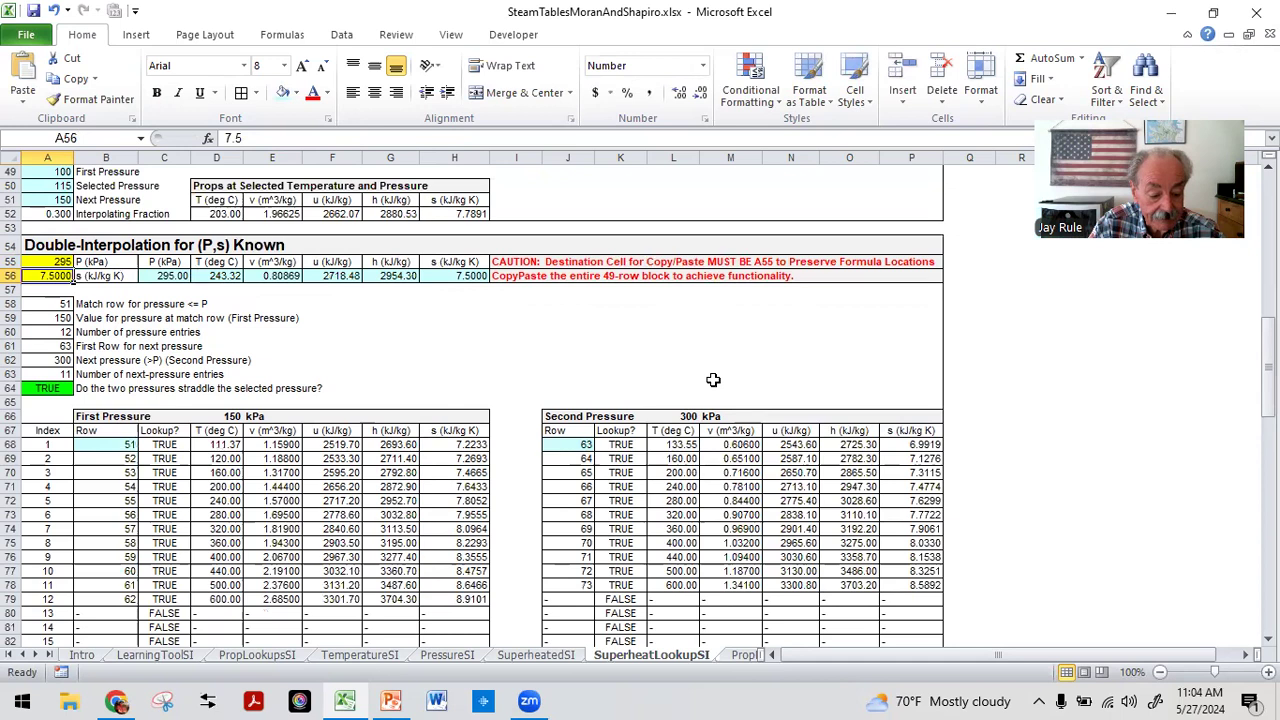
text(7.4)
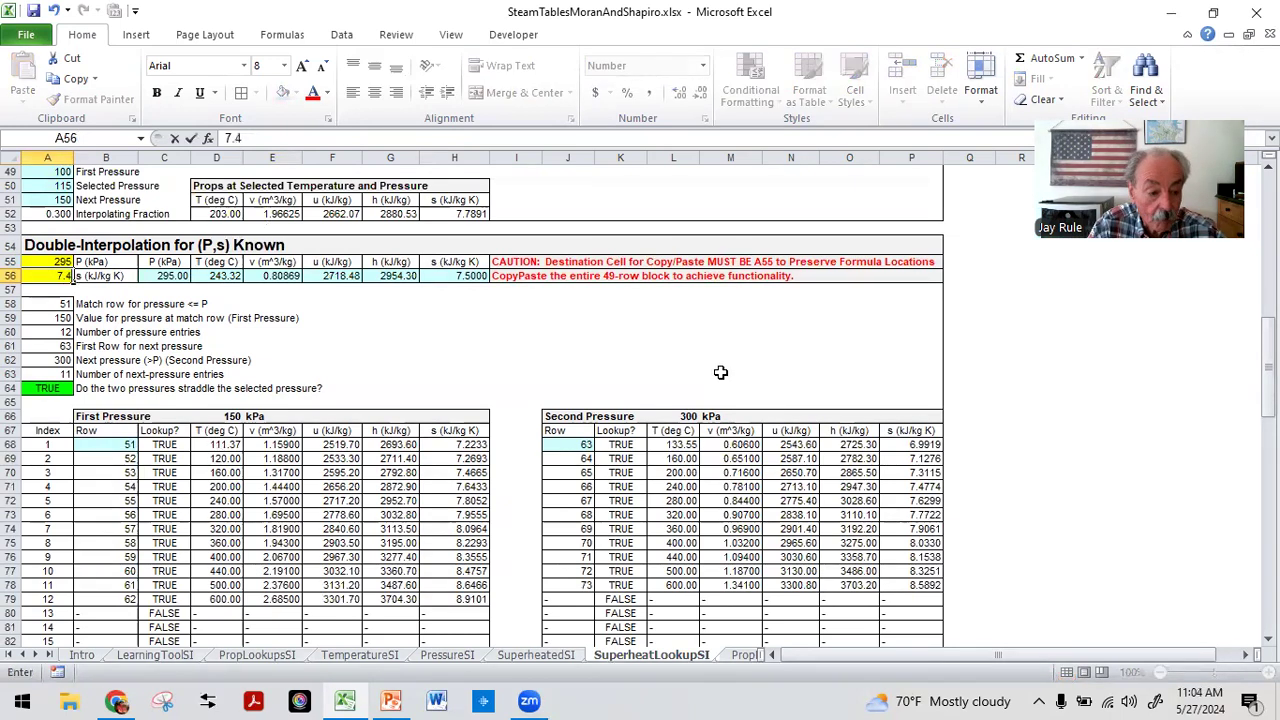
text(1)
key(Return)
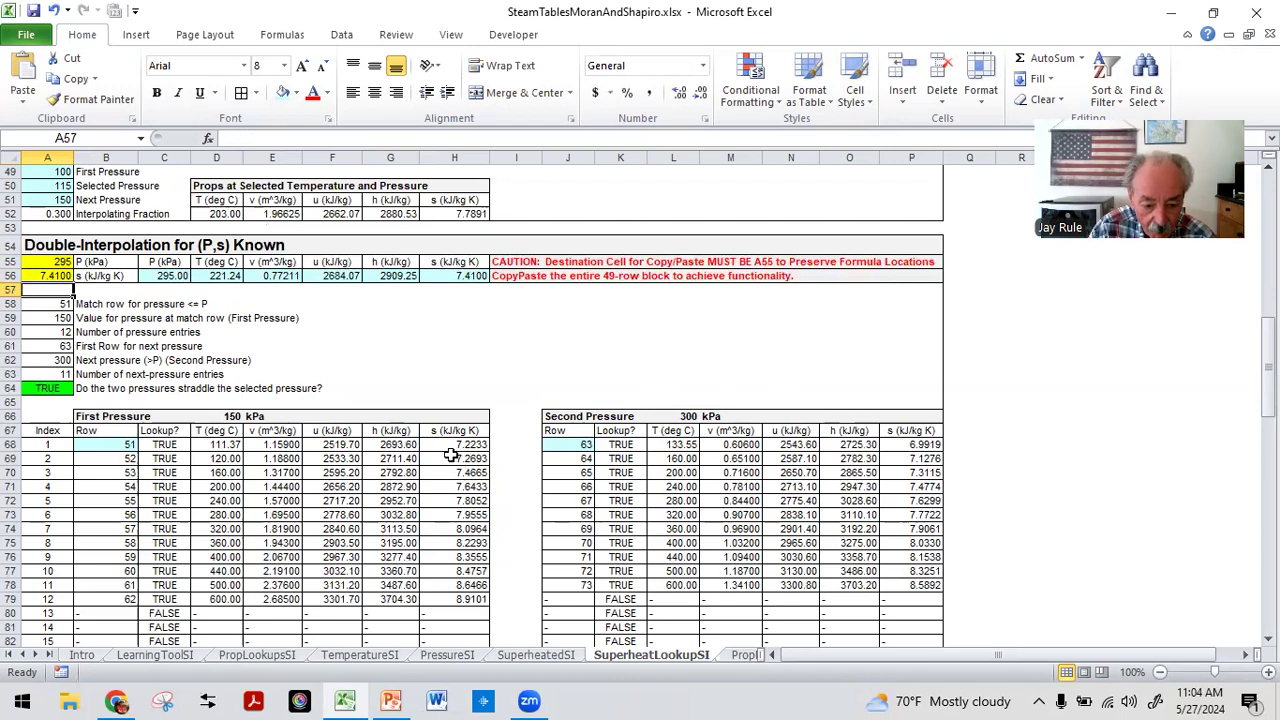
Highlight the entropies bracketing the selected s in H69:H70 and P70:P71, and examine the interpolation results below the tables.
drag(447, 458, 445, 472)
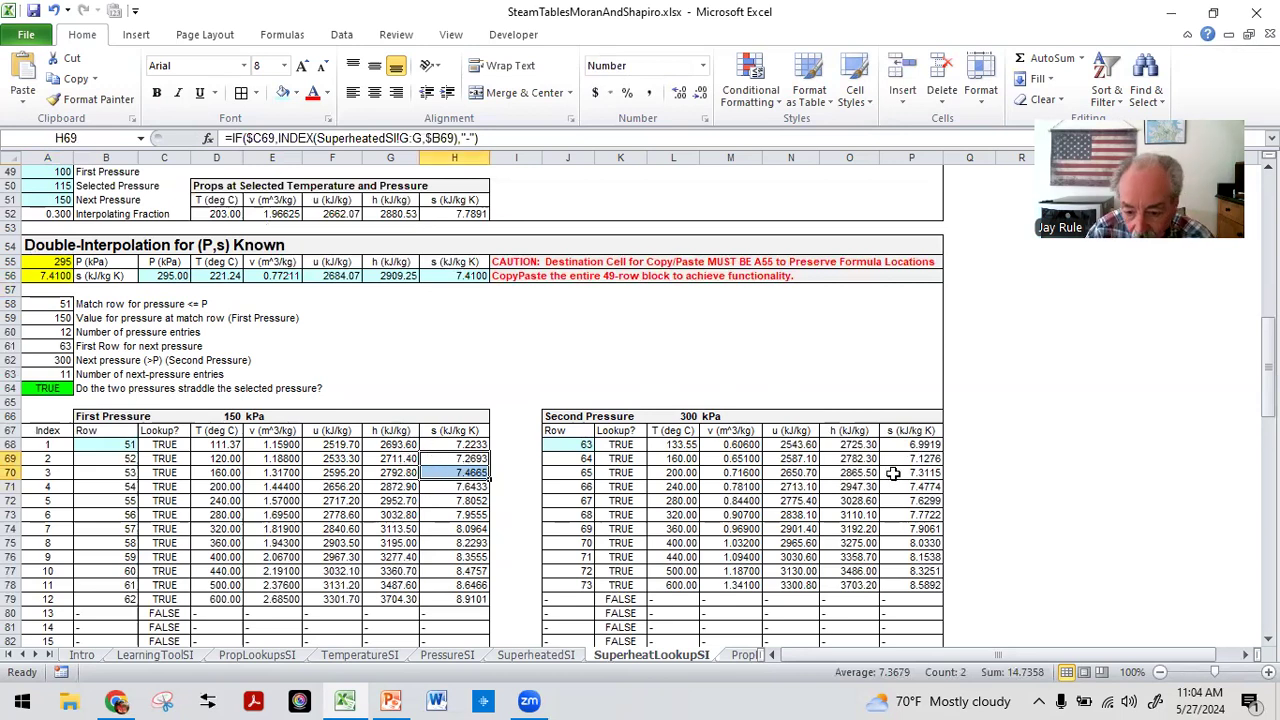
mouse_move(902, 470)
mouse_down()
mouse_move(902, 500)
mouse_move(902, 486)
mouse_up()
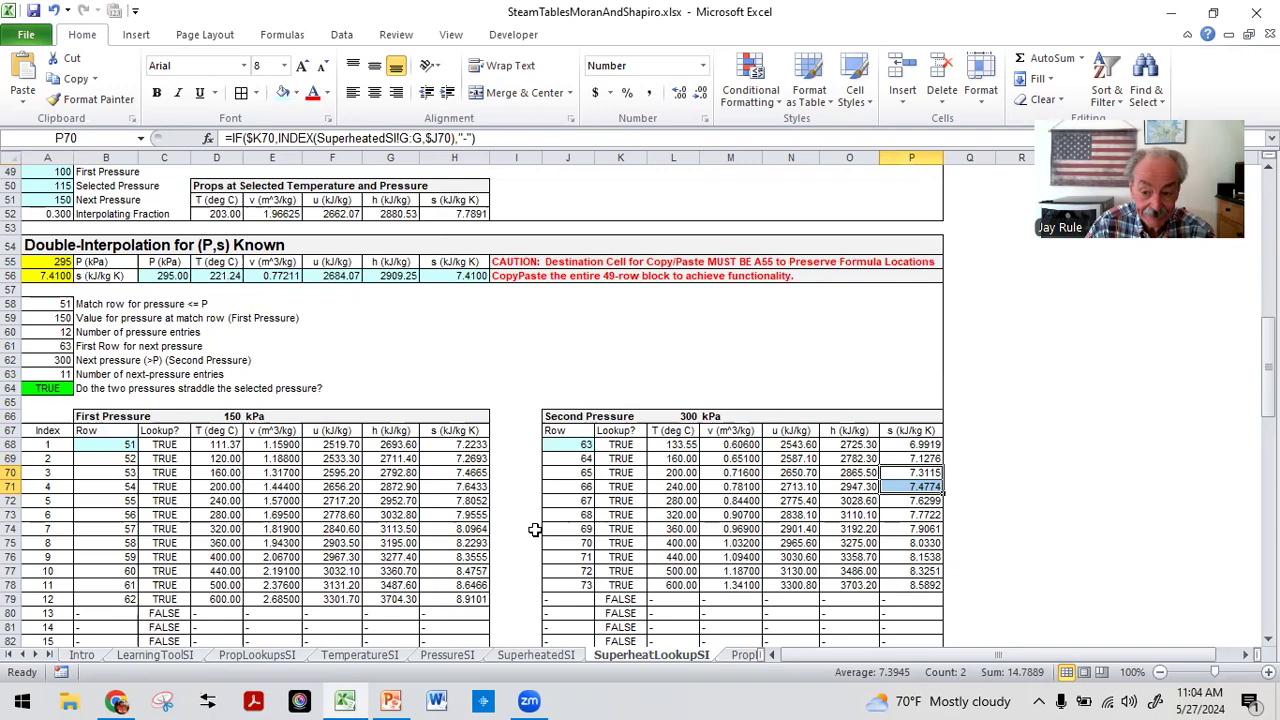
scroll(486, 530, down, 7)
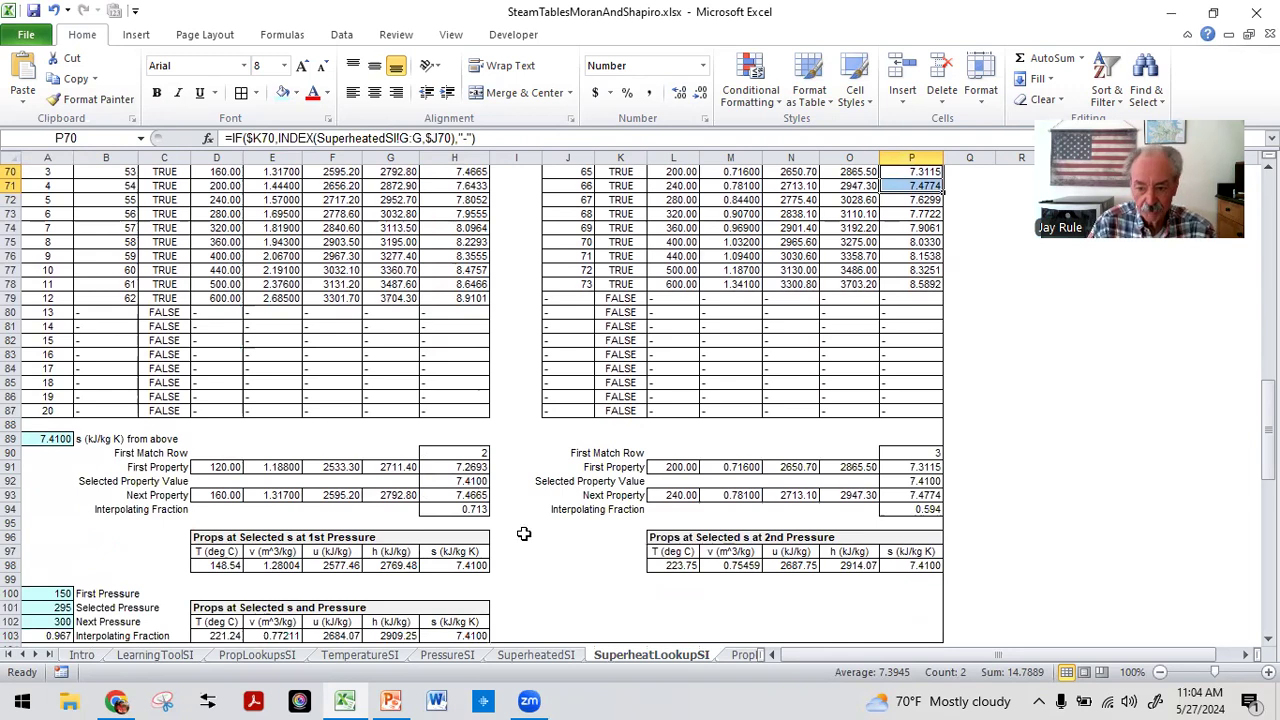
Examine the Double-Interpolation for (P,h) Known block, and inspect the (P,T) pressure and temperature inputs in A4 and A5.
scroll(512, 532, down, 9)
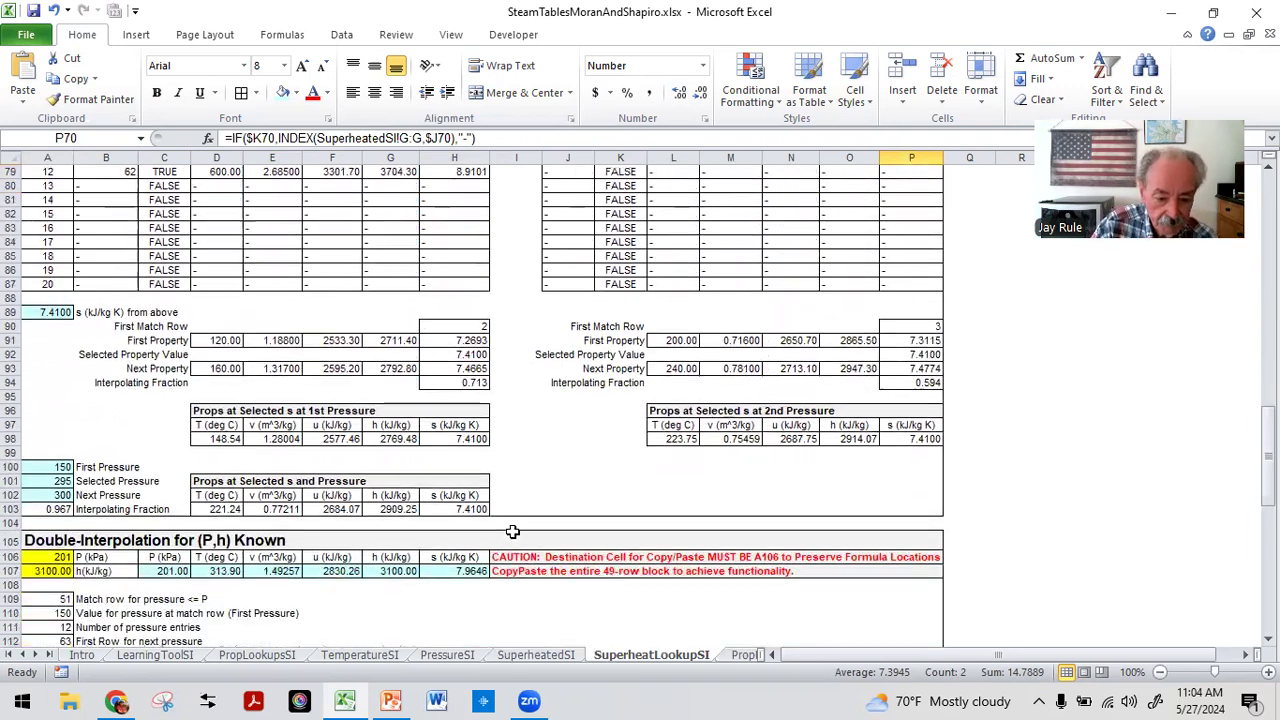
scroll(512, 532, down, 2)
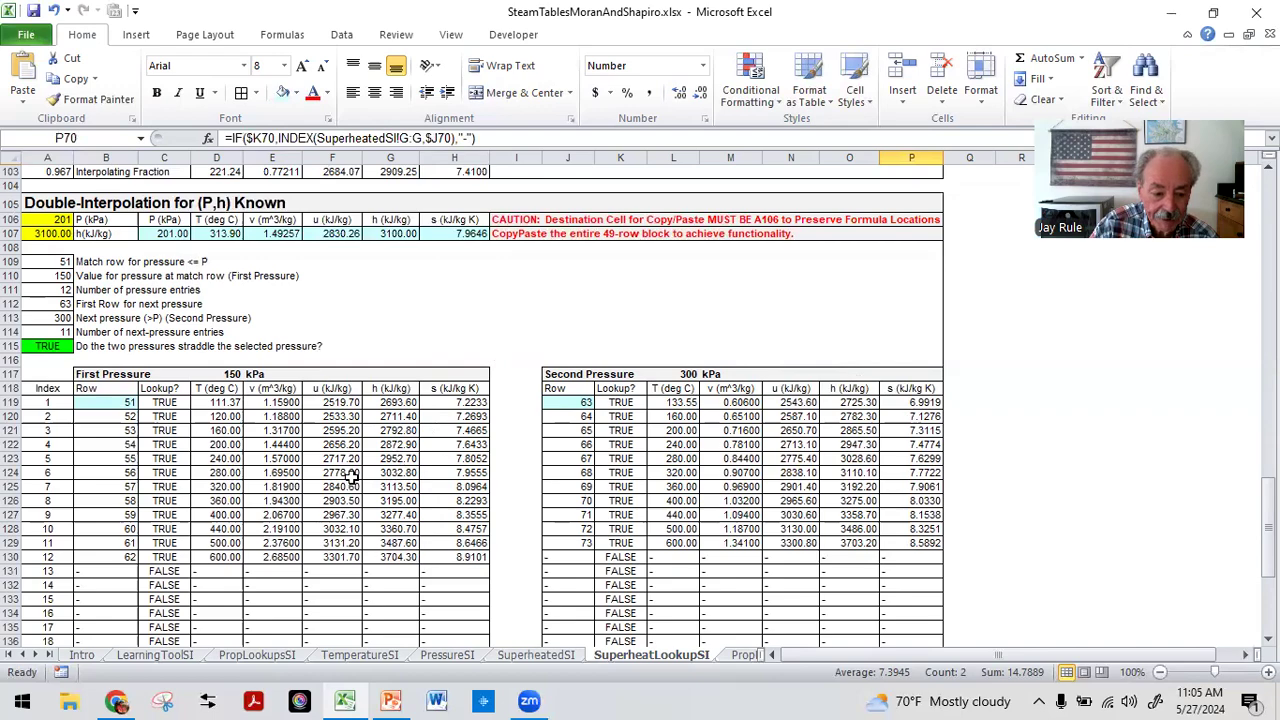
scroll(339, 481, down, 1)
scroll(339, 481, up, 20)
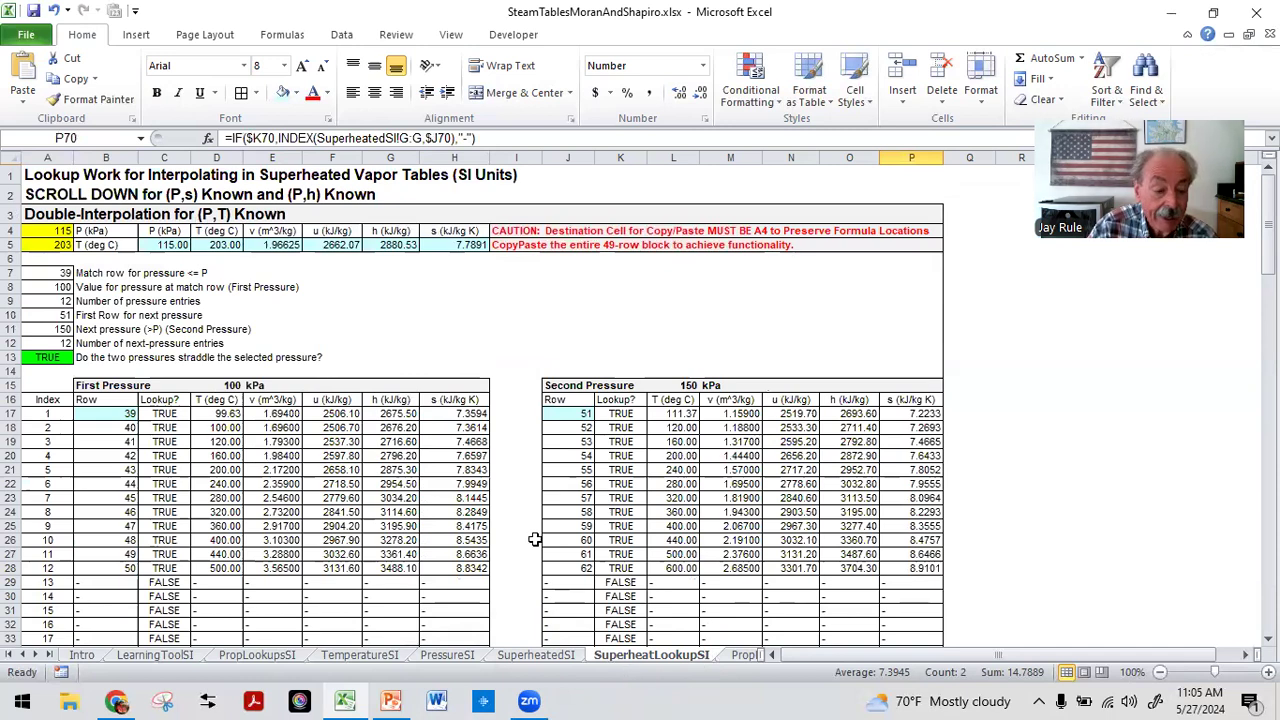
click(38, 230)
click(36, 245)
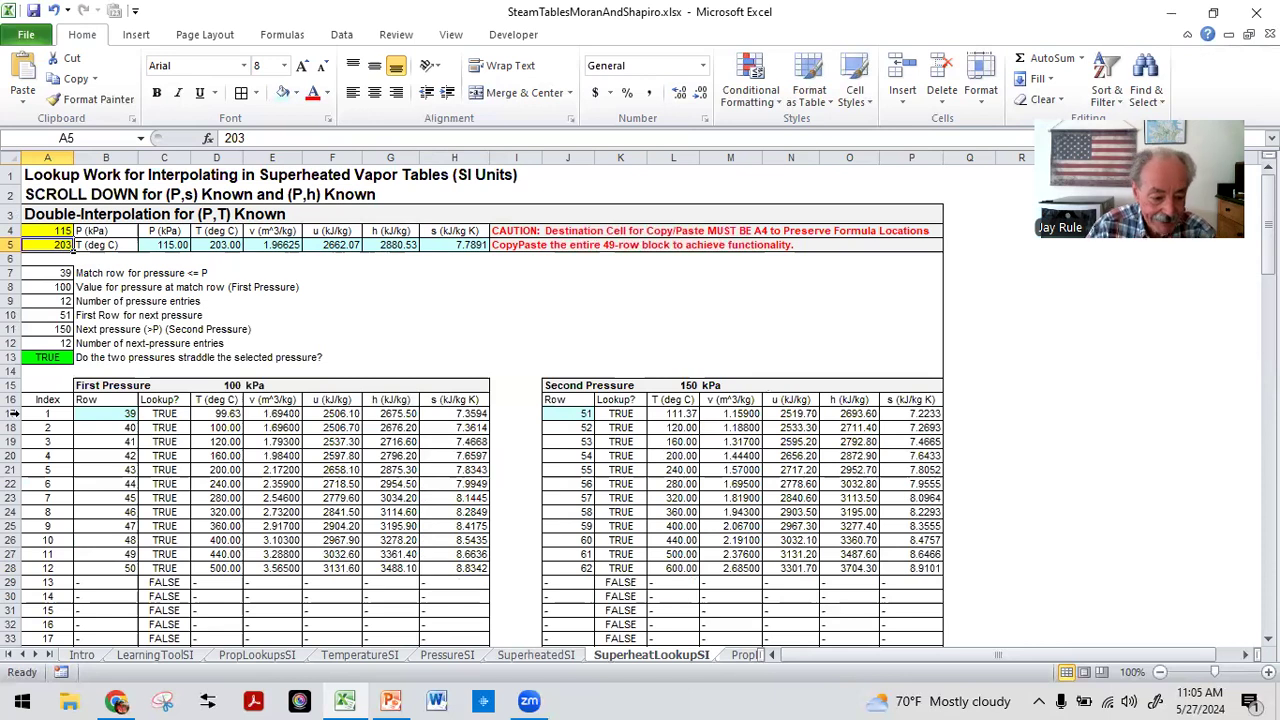
Return to the Intro sheet and highlight the Lookup Tool for Superheated Vapor row in A12:D12.
click(87, 655)
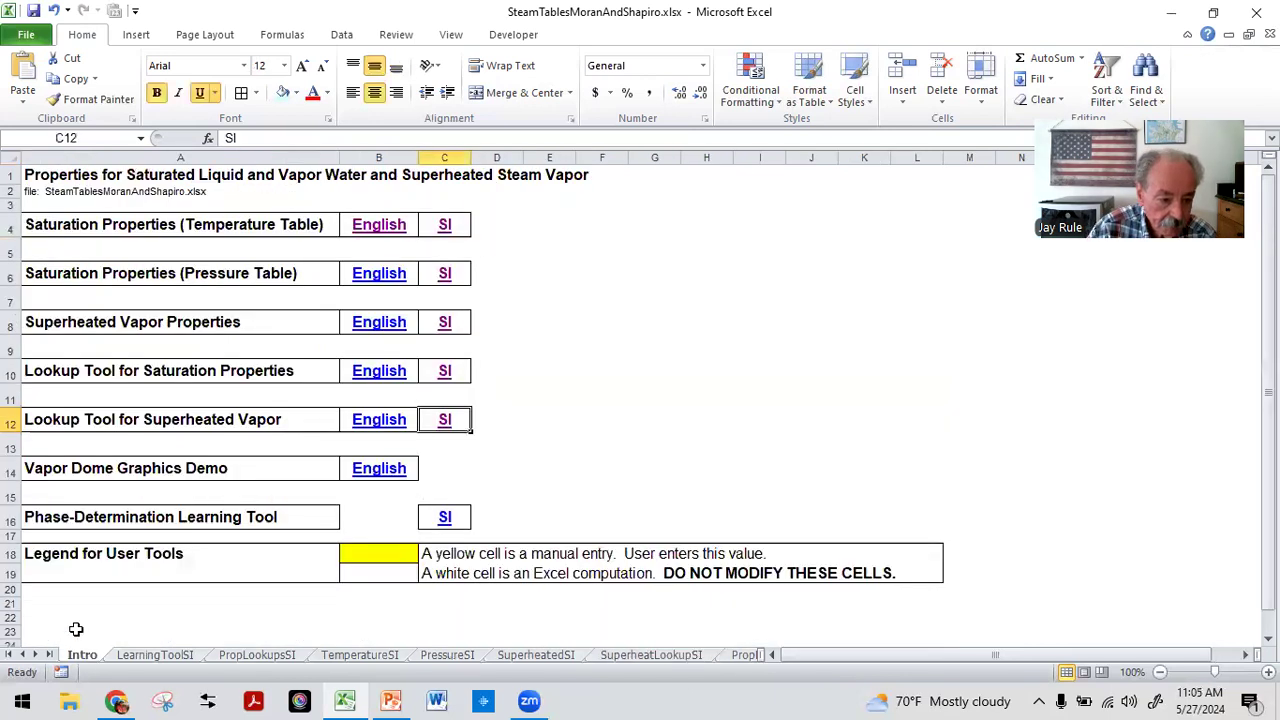
click(606, 330)
drag(33, 420, 488, 417)
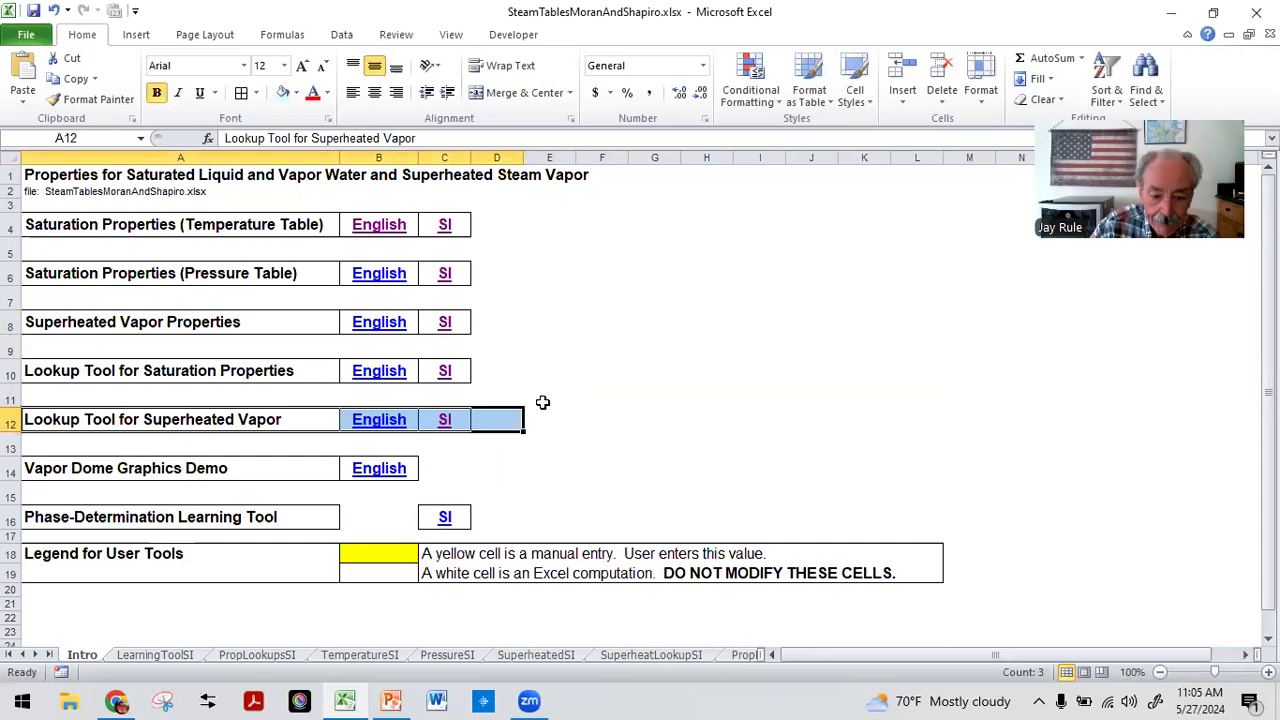
click(632, 392)
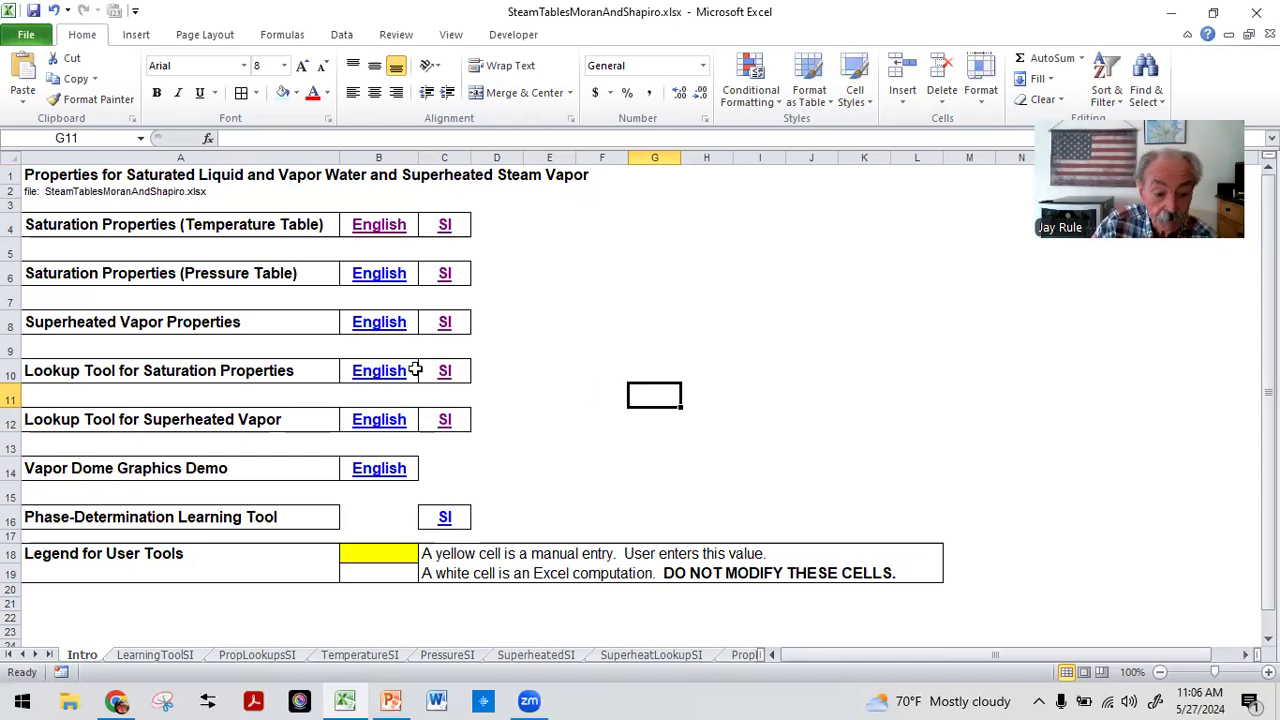
Open the SI Lookup Tool for Saturation Properties and highlight the temperature lookup in A3:K5 and the pressure lookup in A8:L10.
click(447, 370)
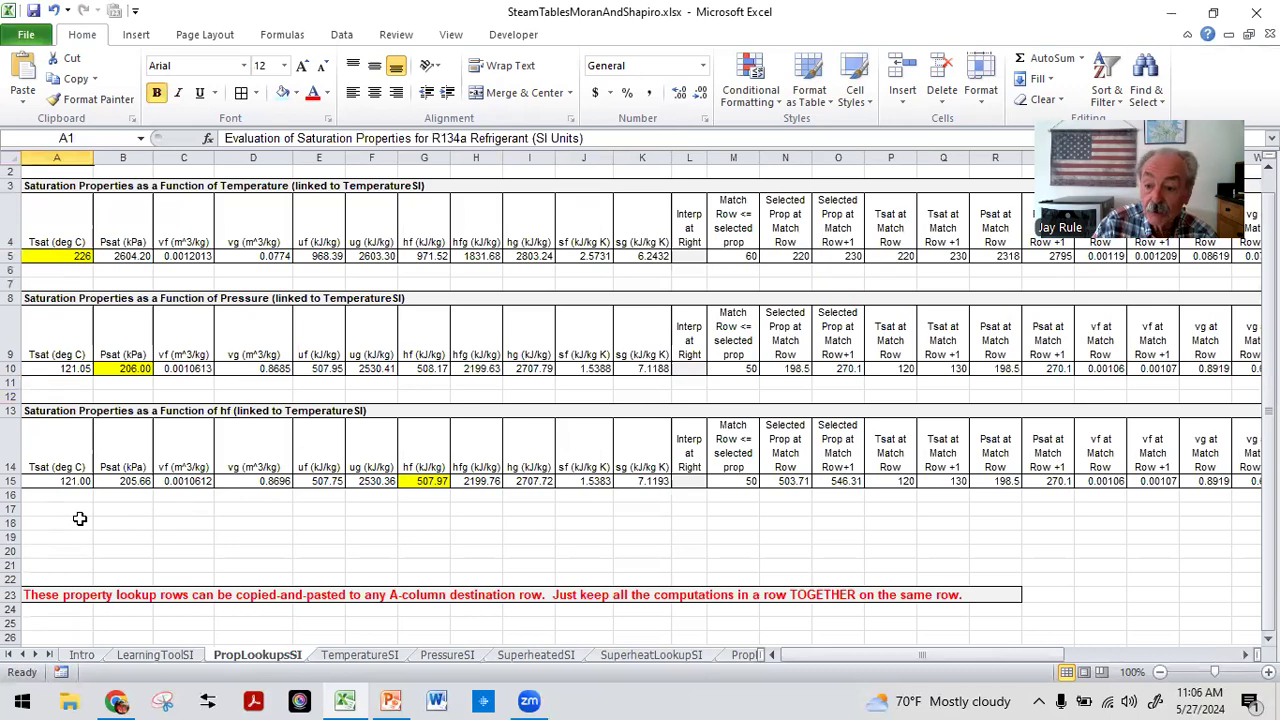
drag(37, 185, 641, 247)
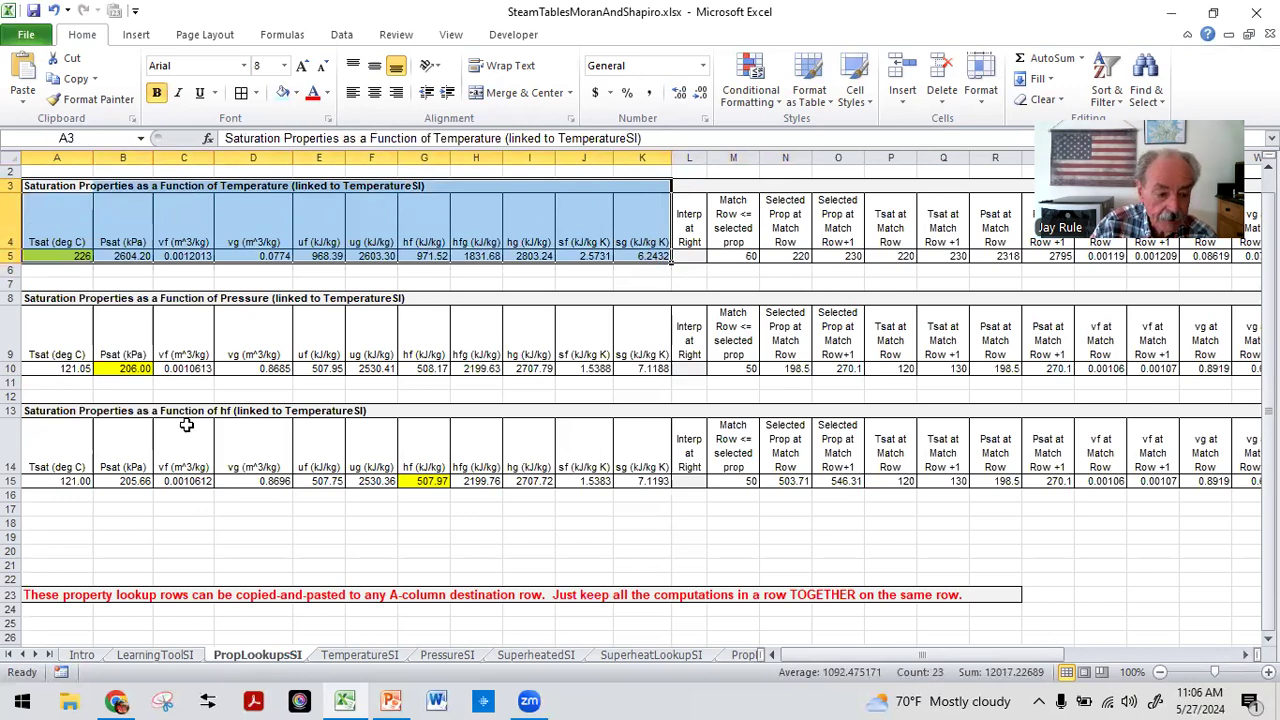
drag(28, 298, 690, 368)
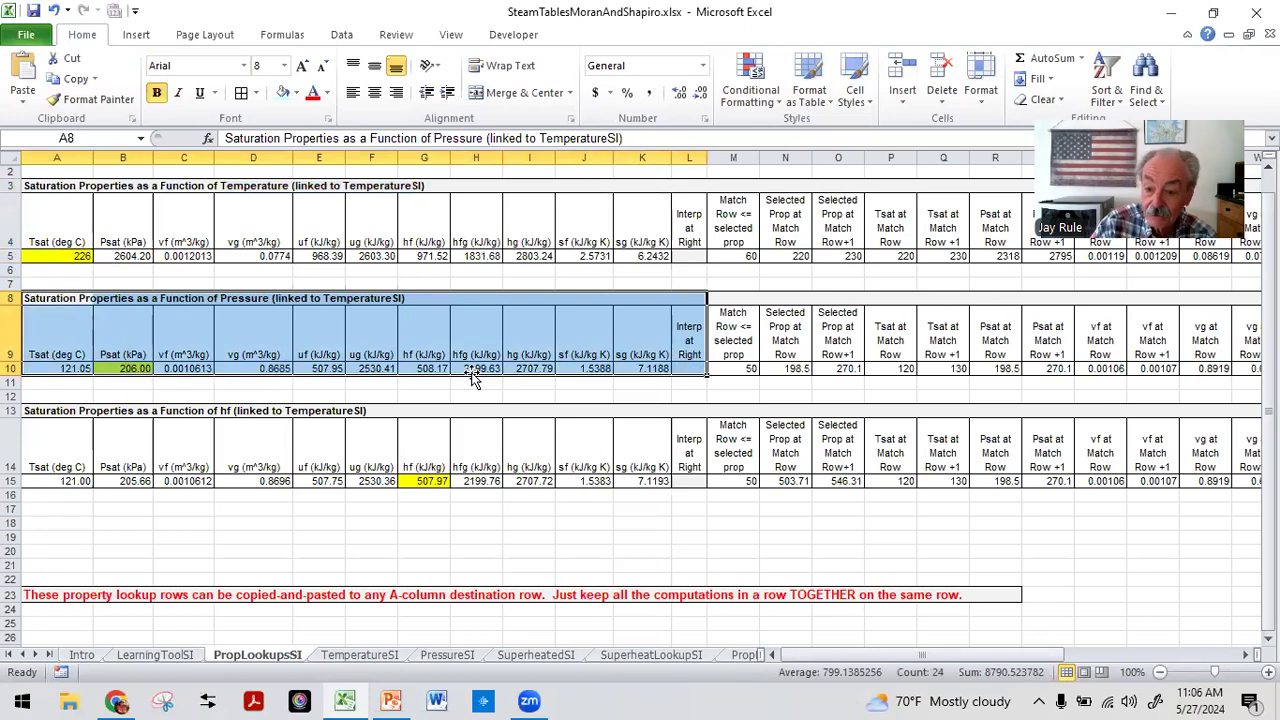
click(297, 535)
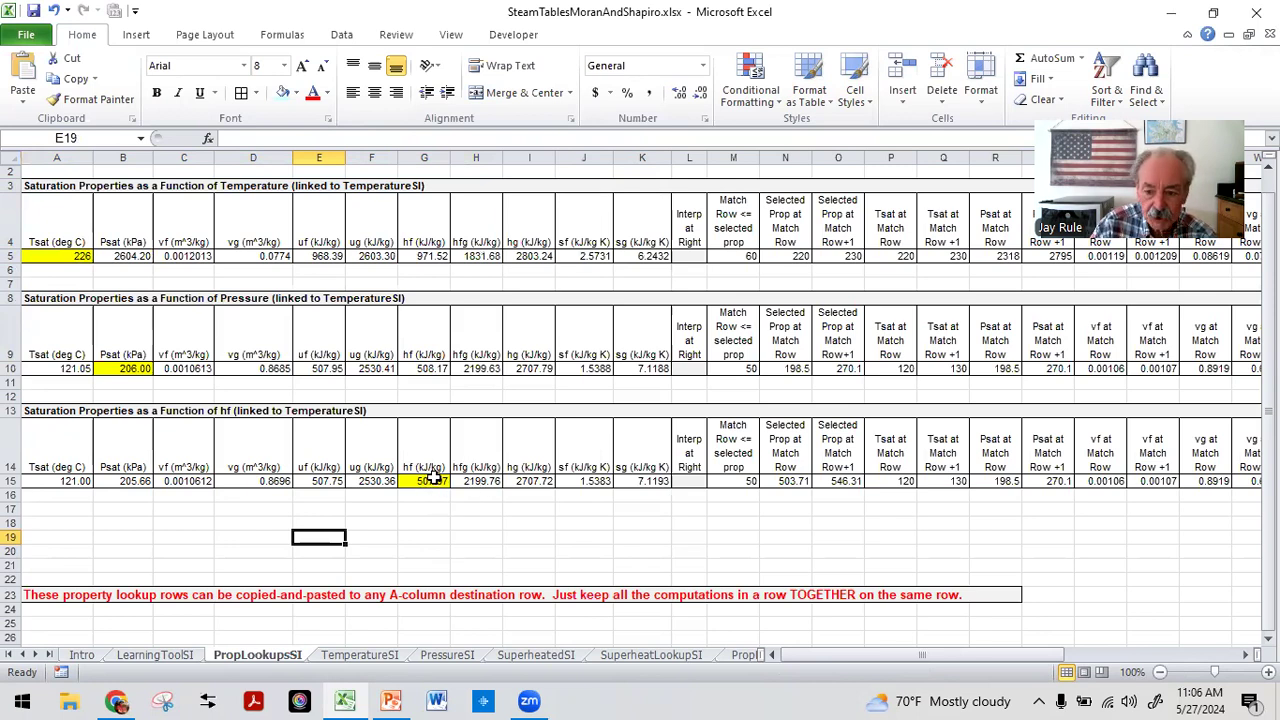
Highlight the hf-based saturation lookup in A13:L15 and inspect its hf input in G15 and Tsat formula in A15.
click(36, 479)
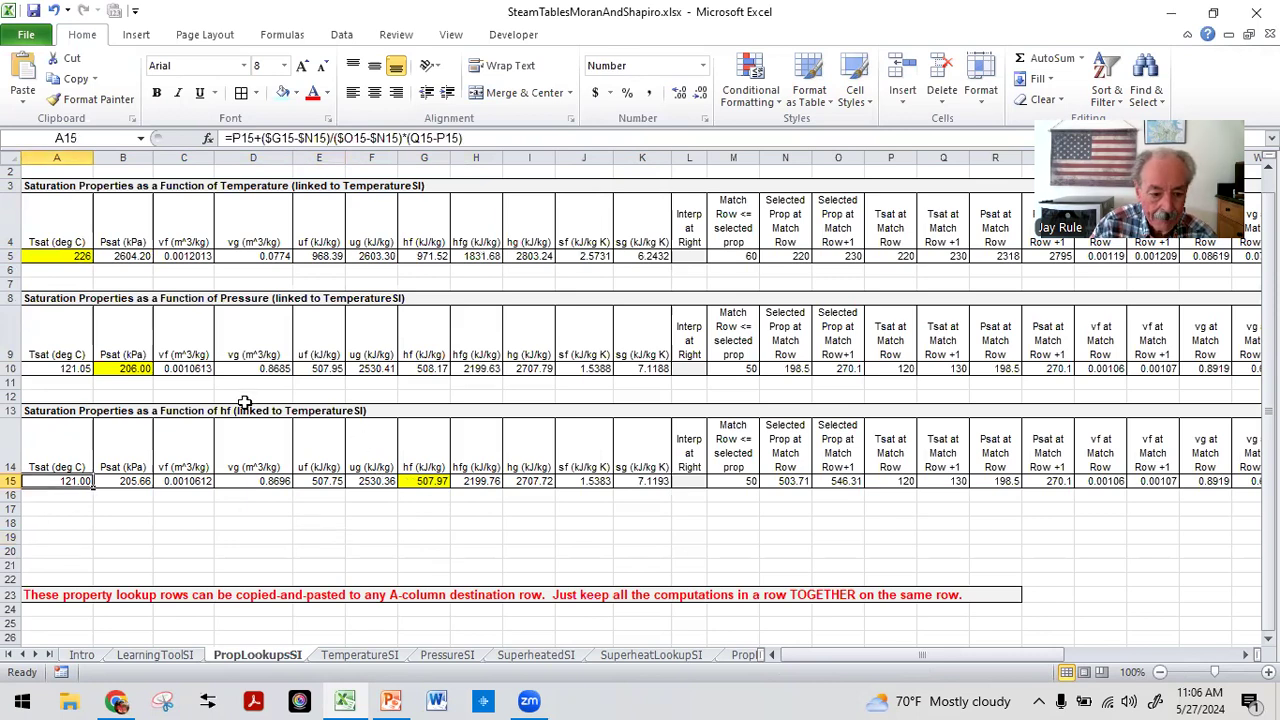
drag(43, 408, 677, 484)
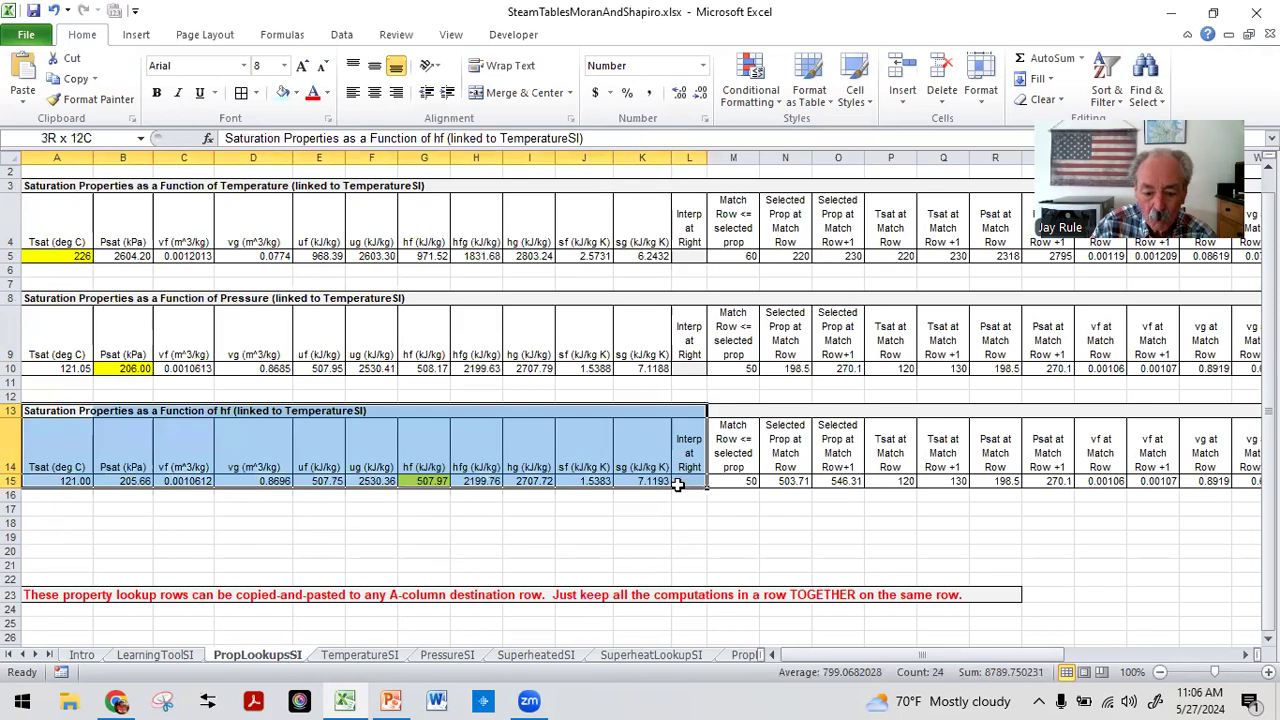
click(471, 537)
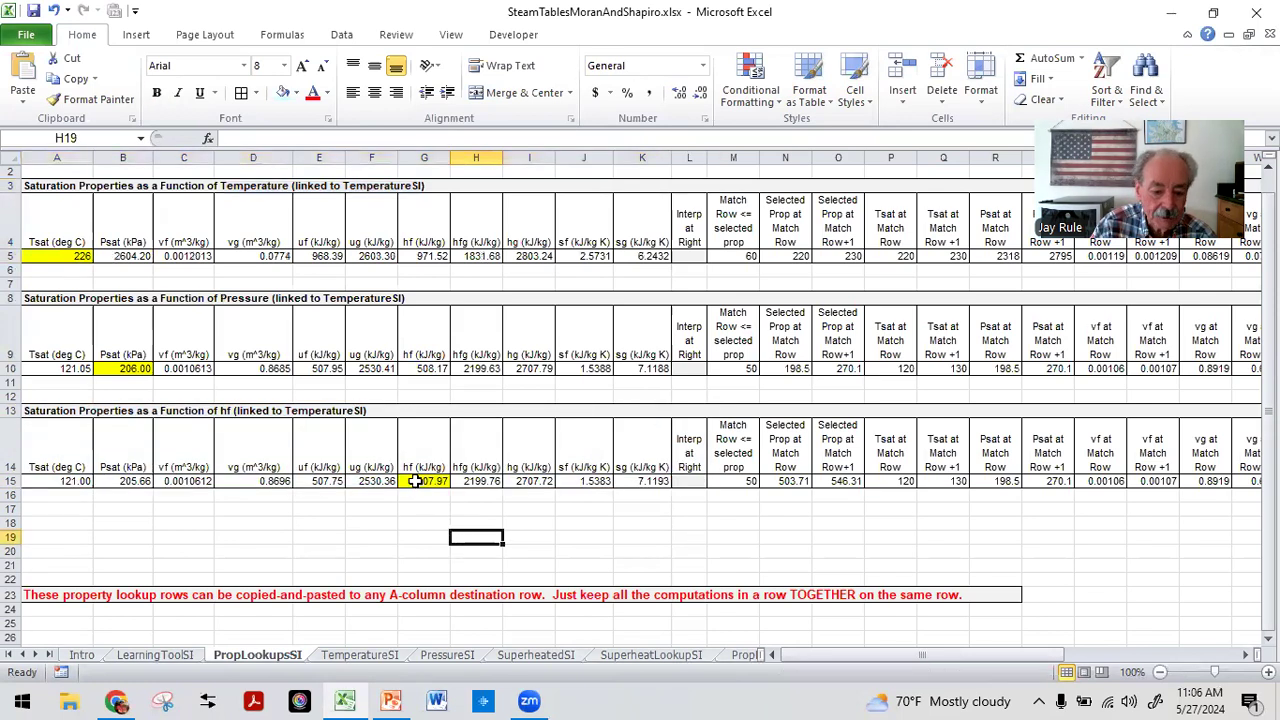
click(416, 482)
click(412, 522)
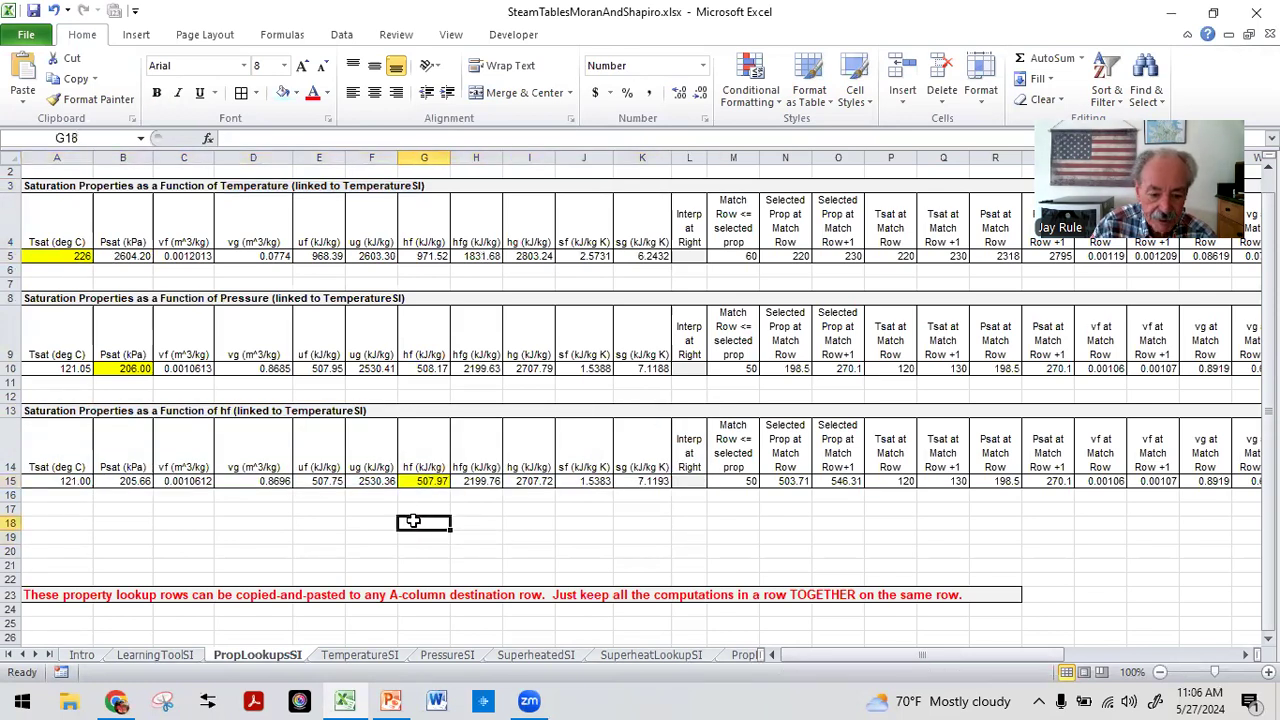
click(56, 497)
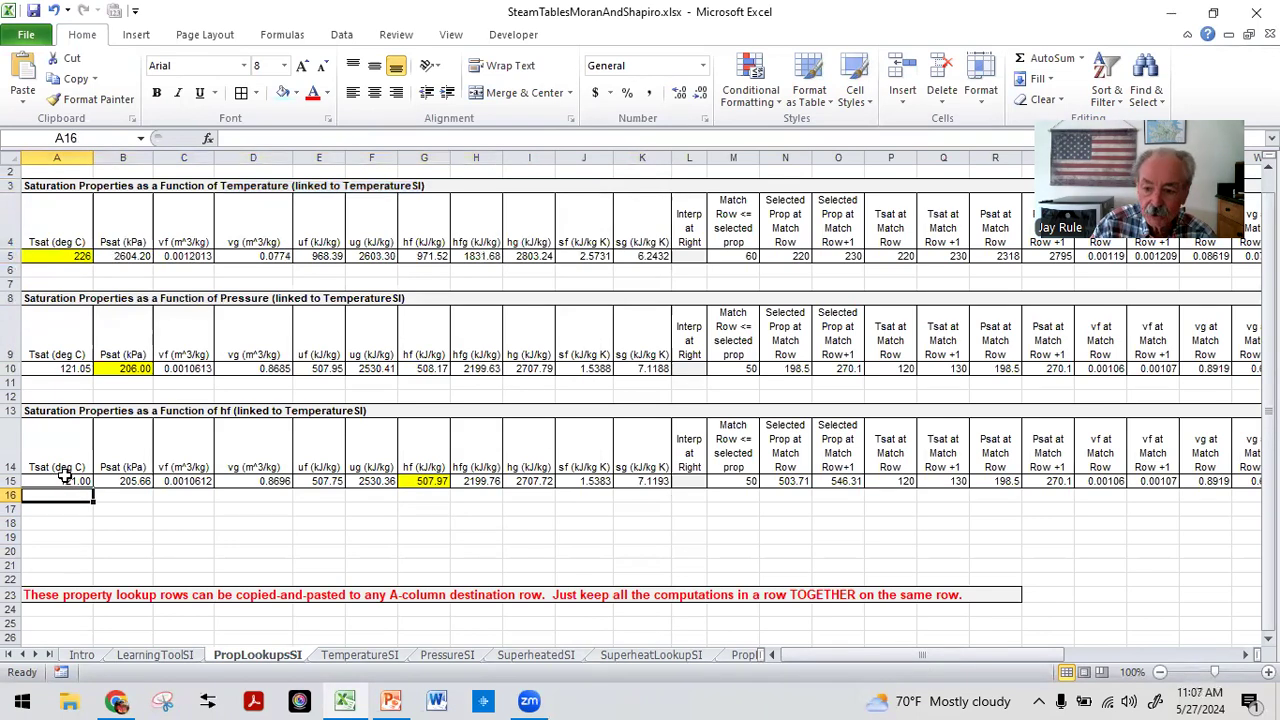
click(64, 480)
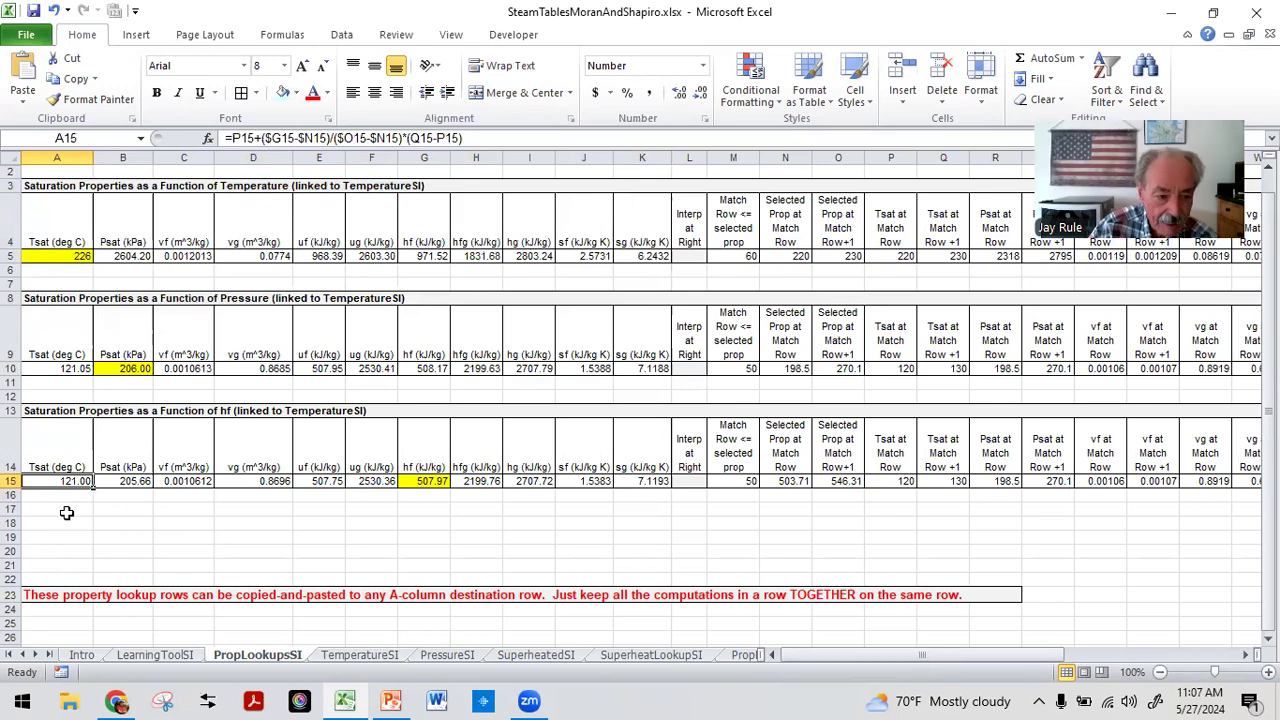
Return to the Intro sheet and open the SI Phase-Determination Learning Tool.
click(82, 655)
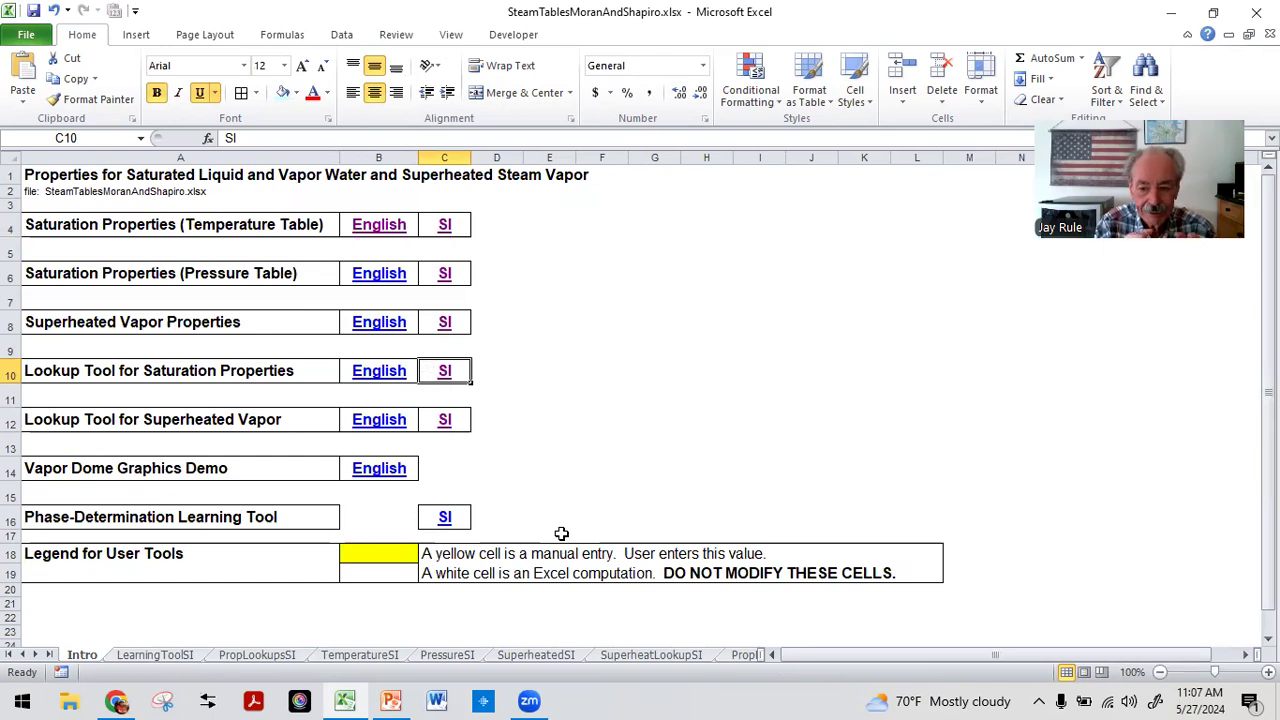
click(446, 372)
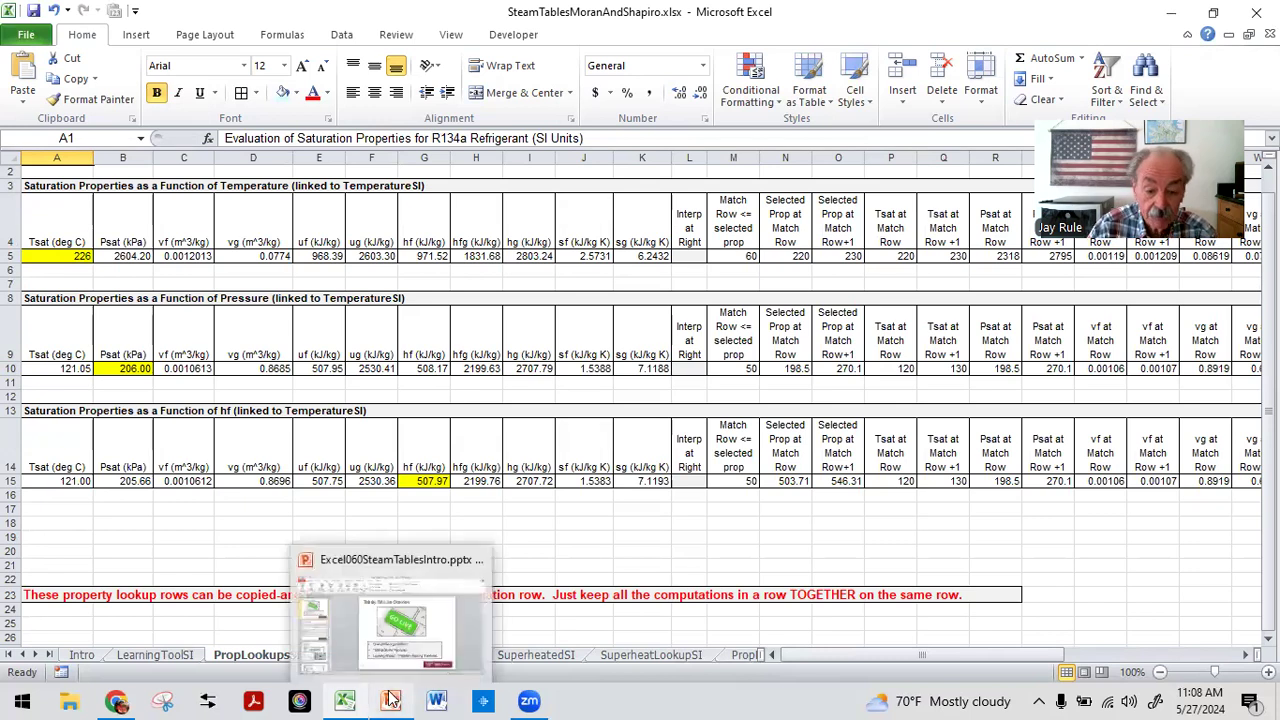
click(76, 656)
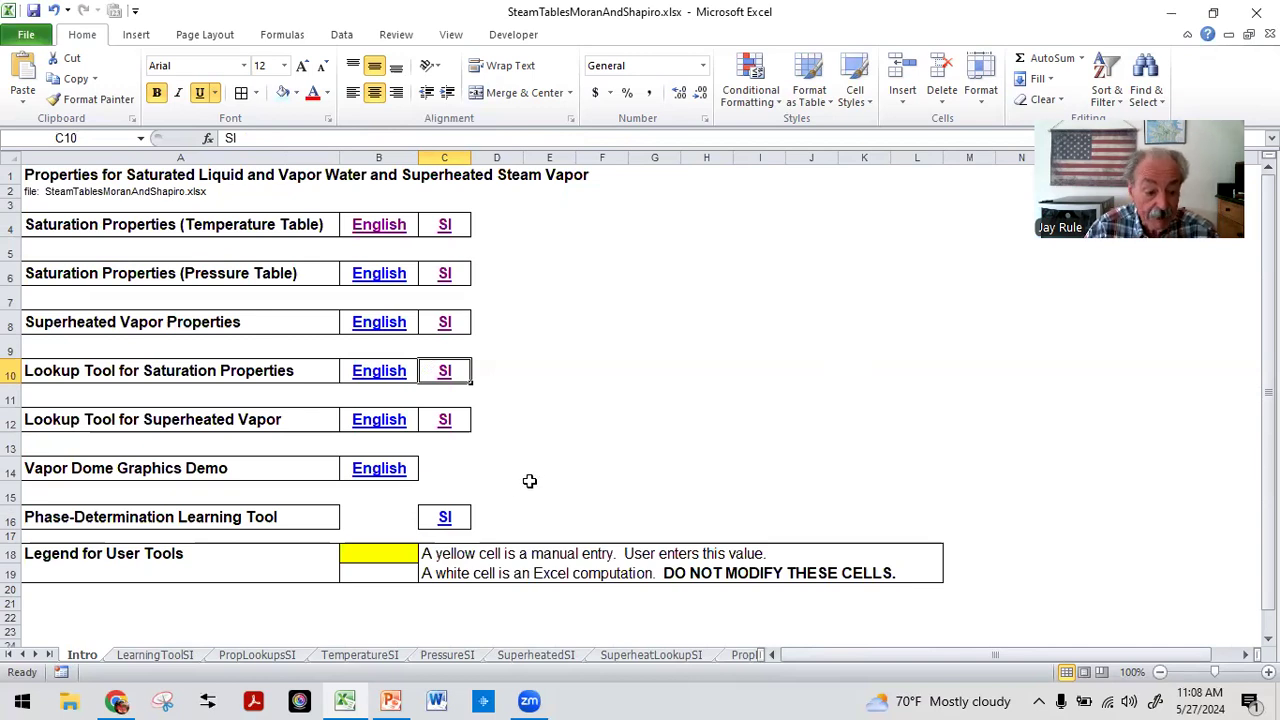
click(443, 518)
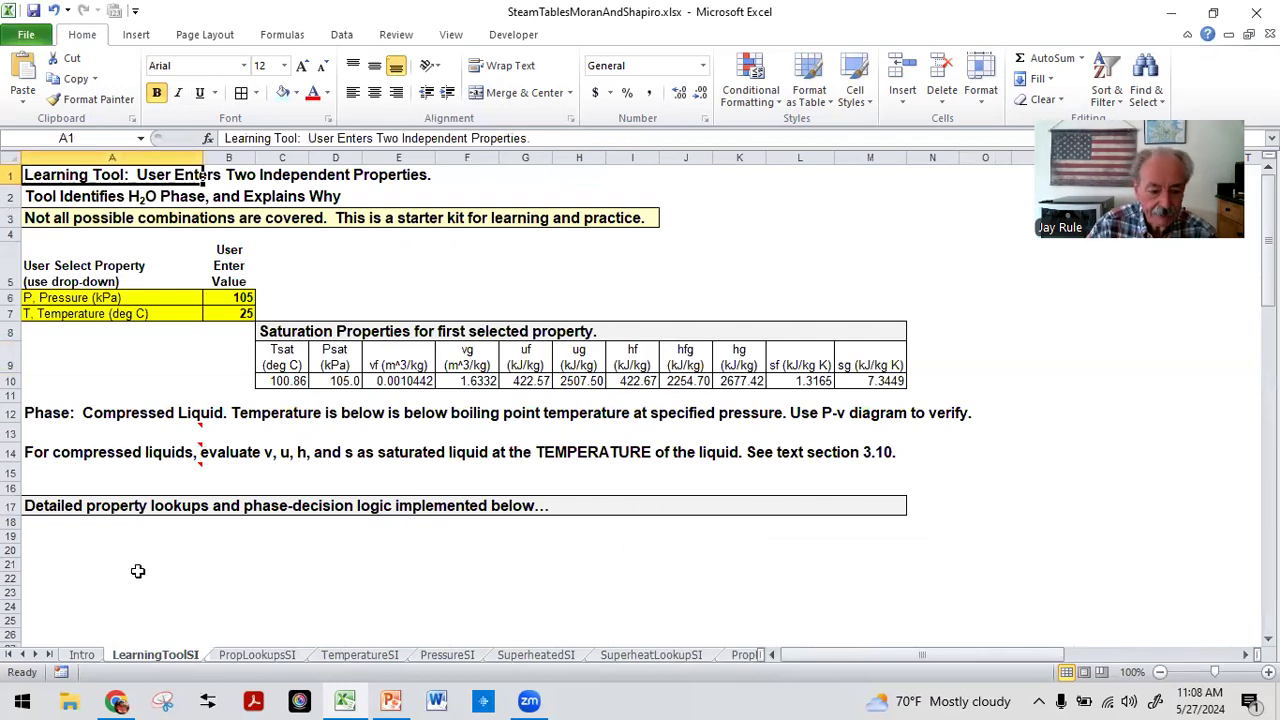
click(41, 562)
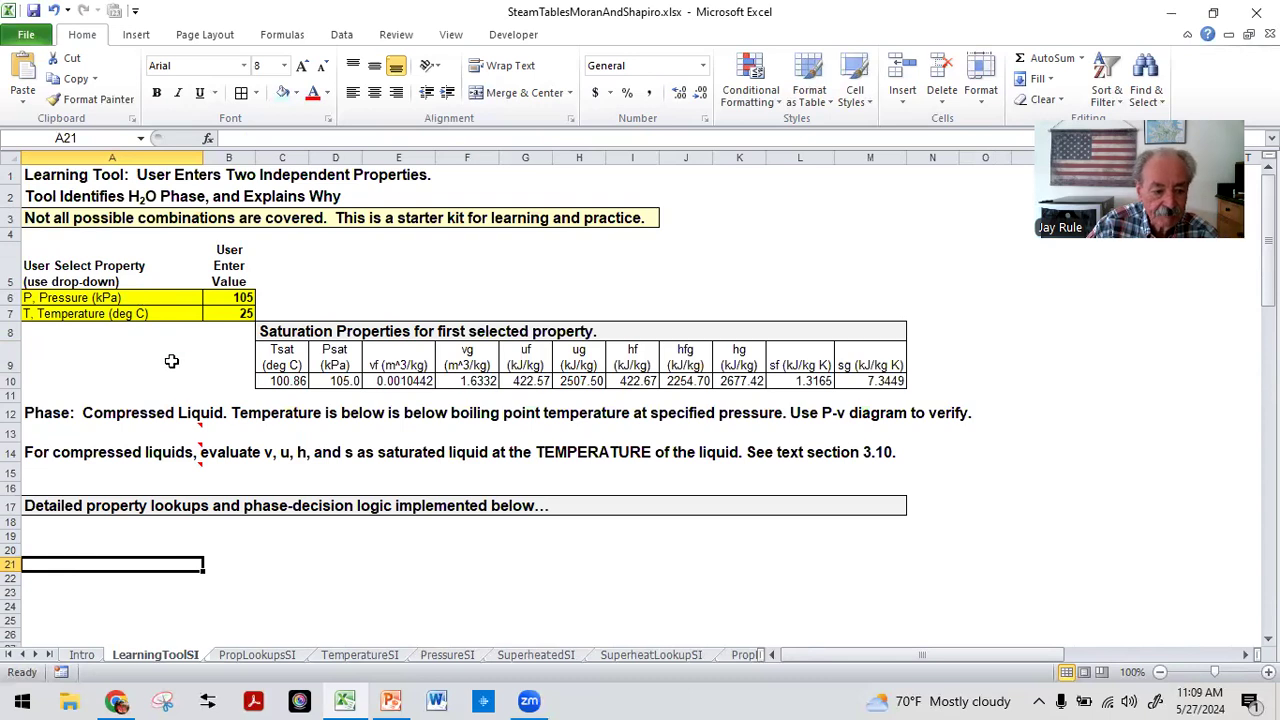
Keep P, Pressure (kPa) as the first property in A6 and set its value in B6 to 110.
click(110, 297)
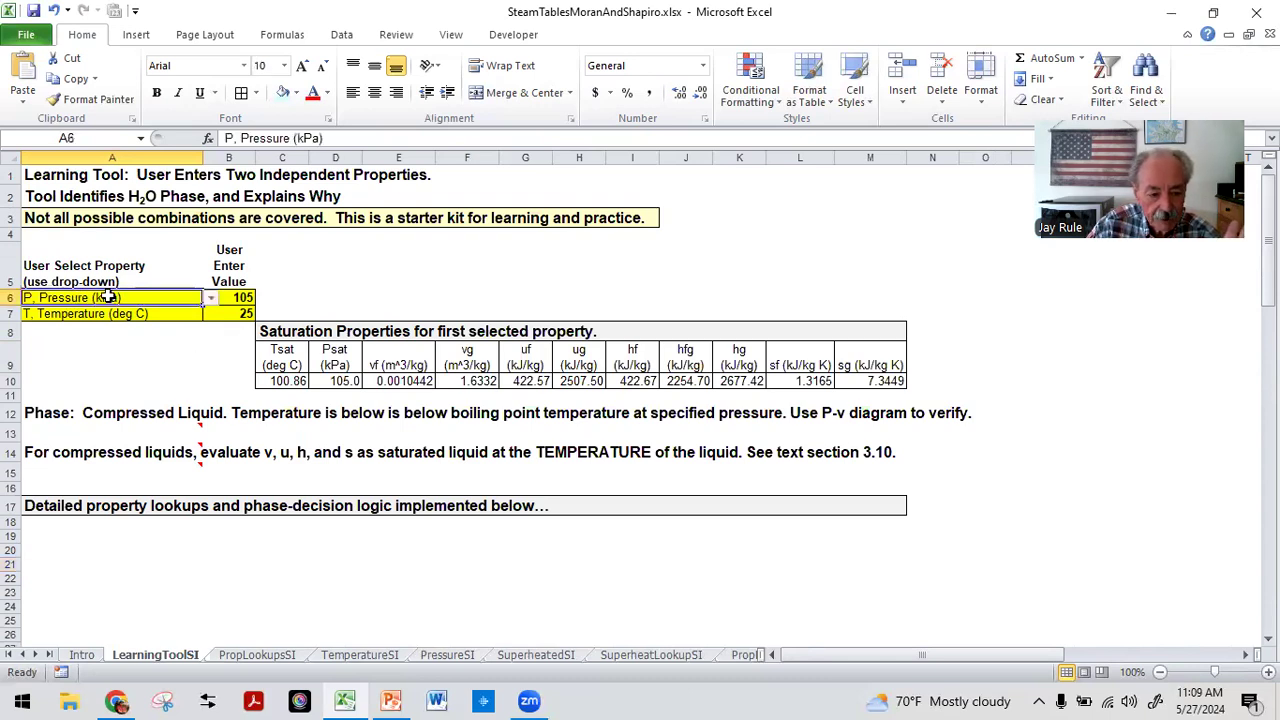
click(210, 299)
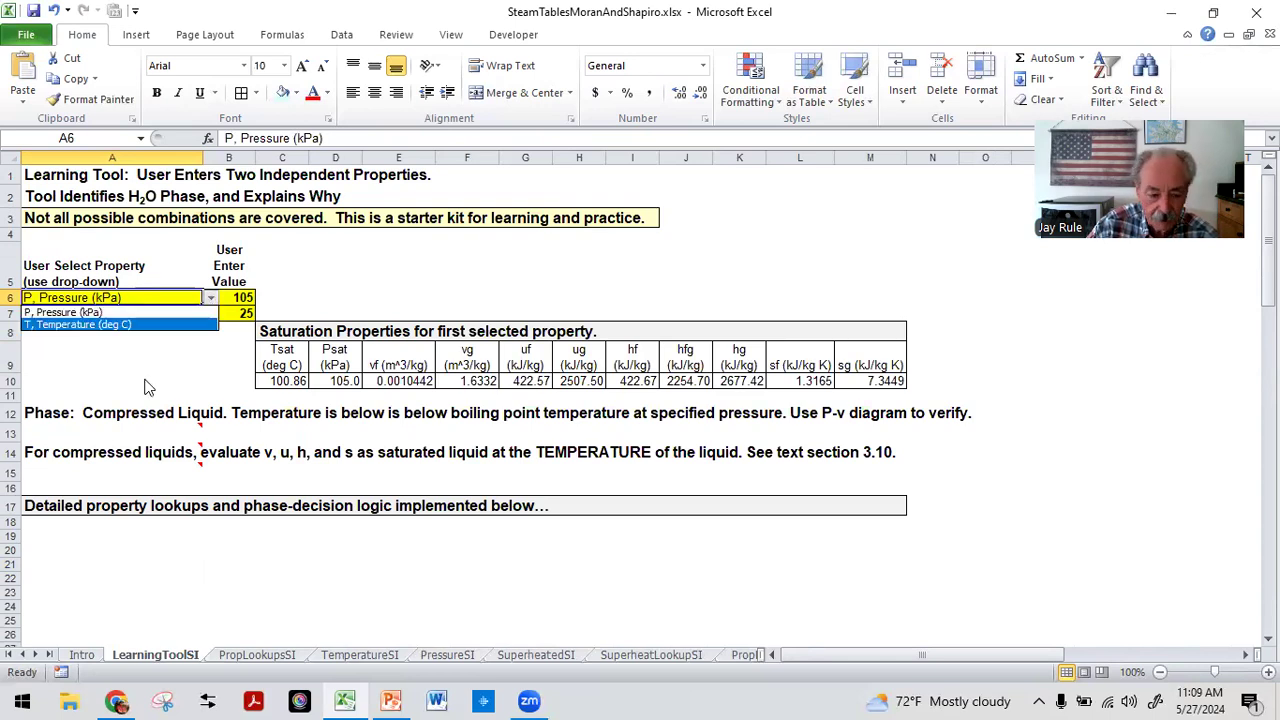
click(38, 312)
click(228, 298)
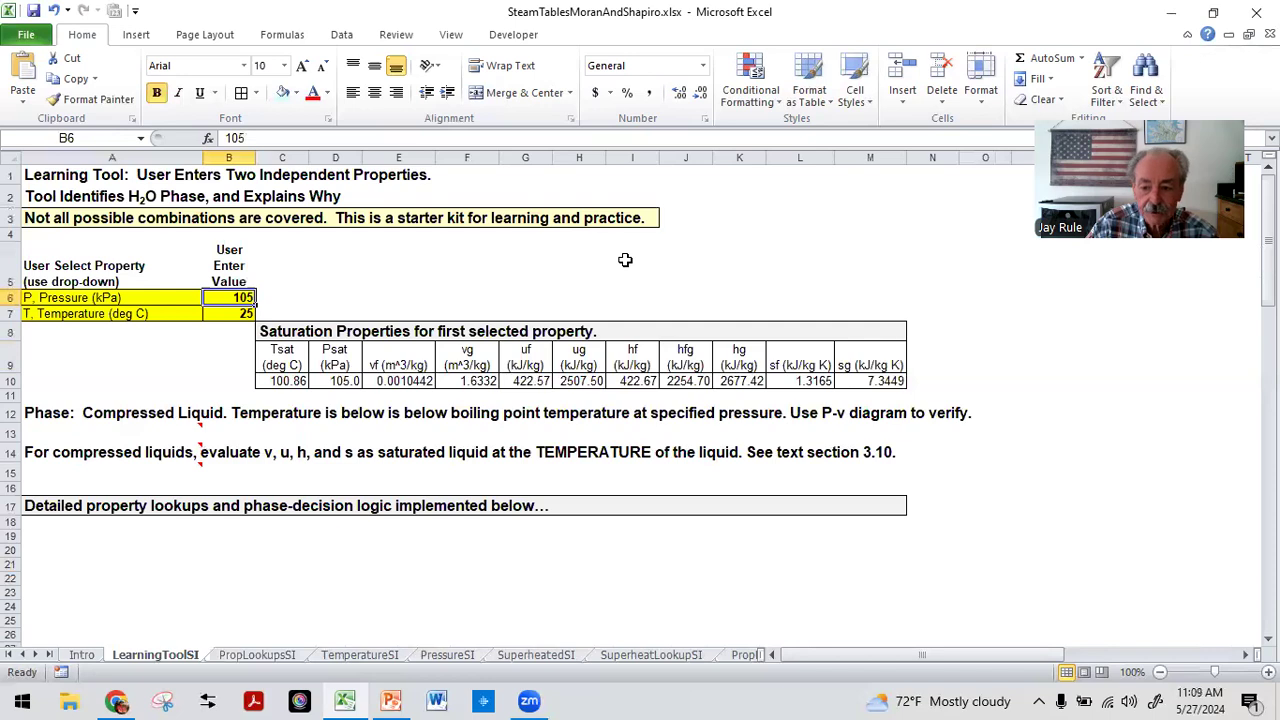
text(110)
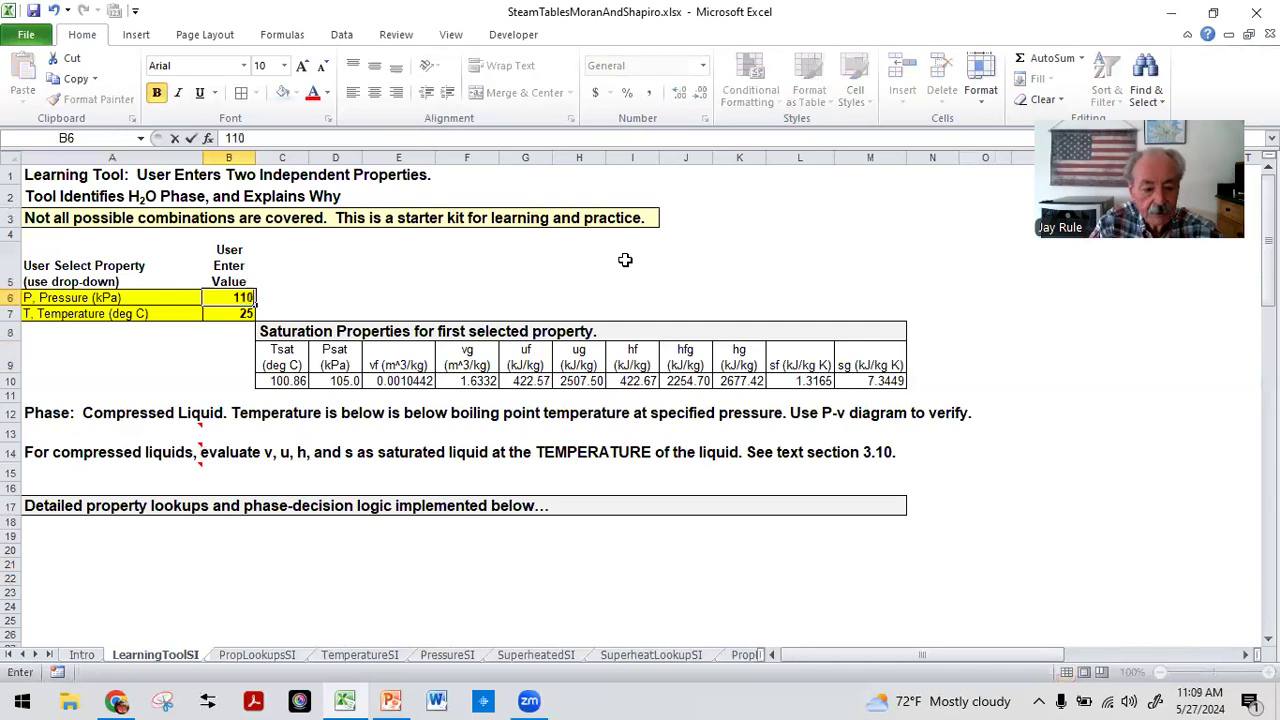
key(Return)
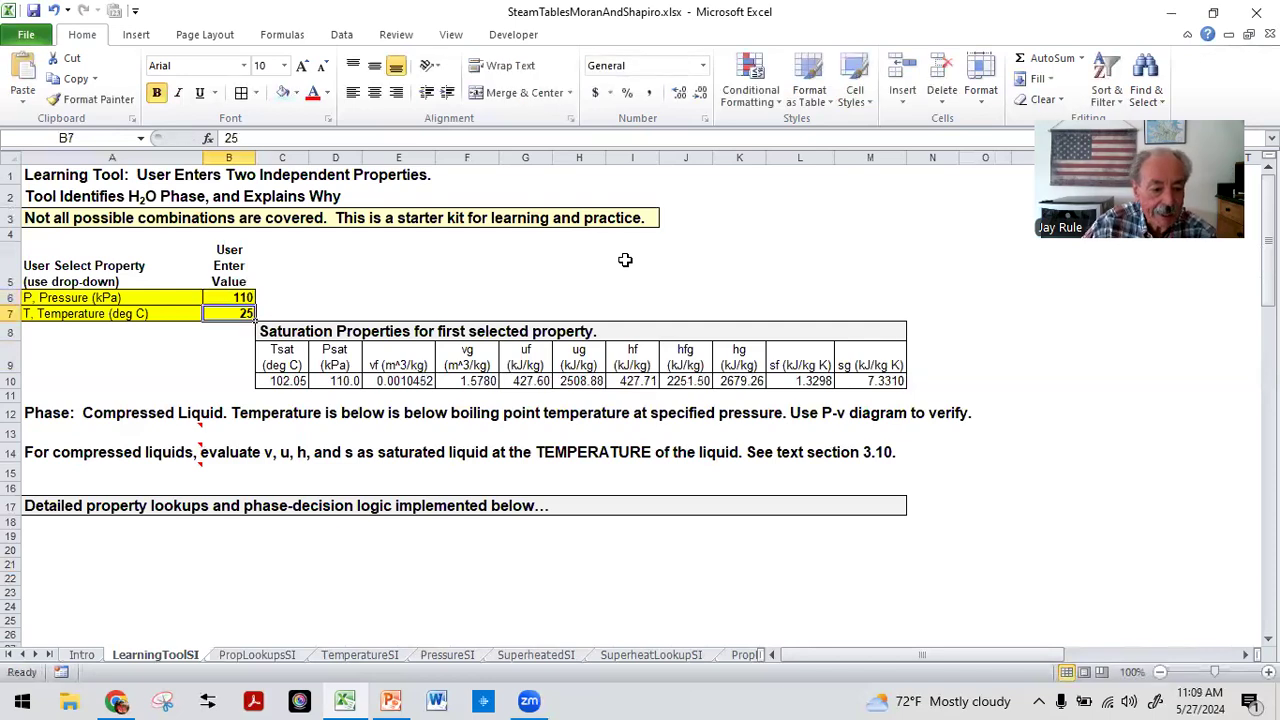
Choose T, Temperature (deg C) as the second property in A7 and select its value cell B7.
click(67, 312)
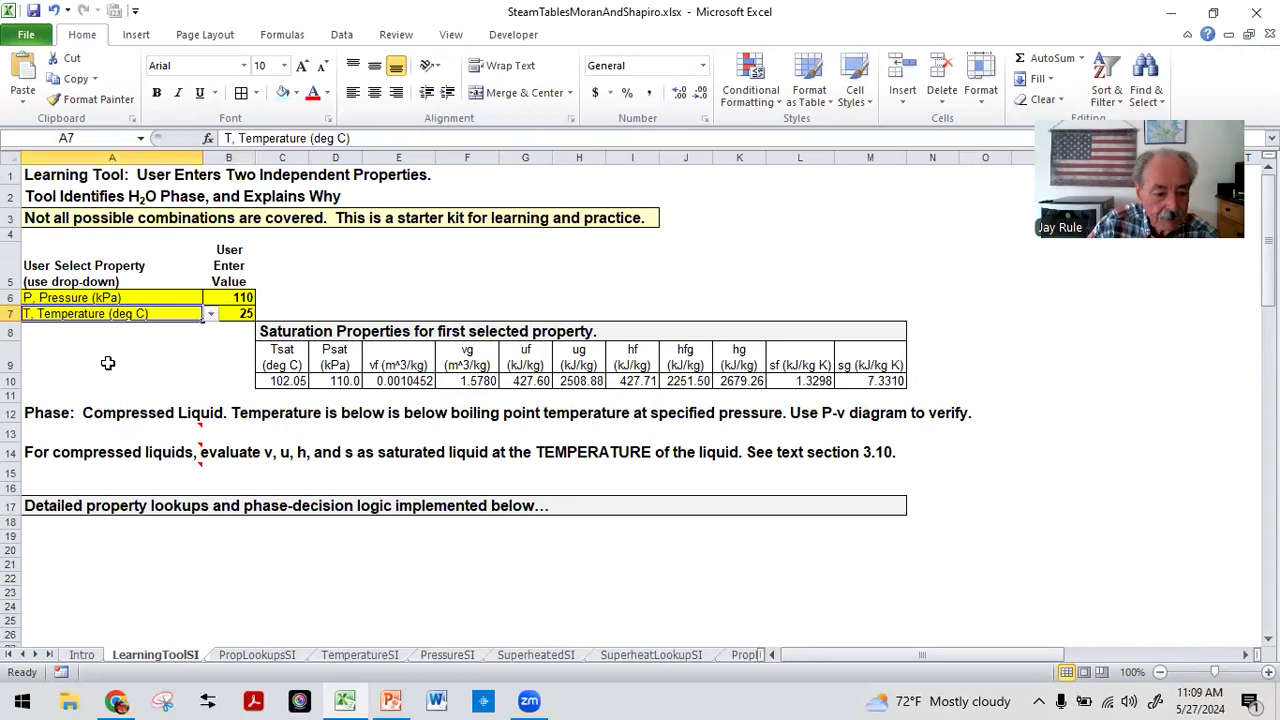
click(212, 314)
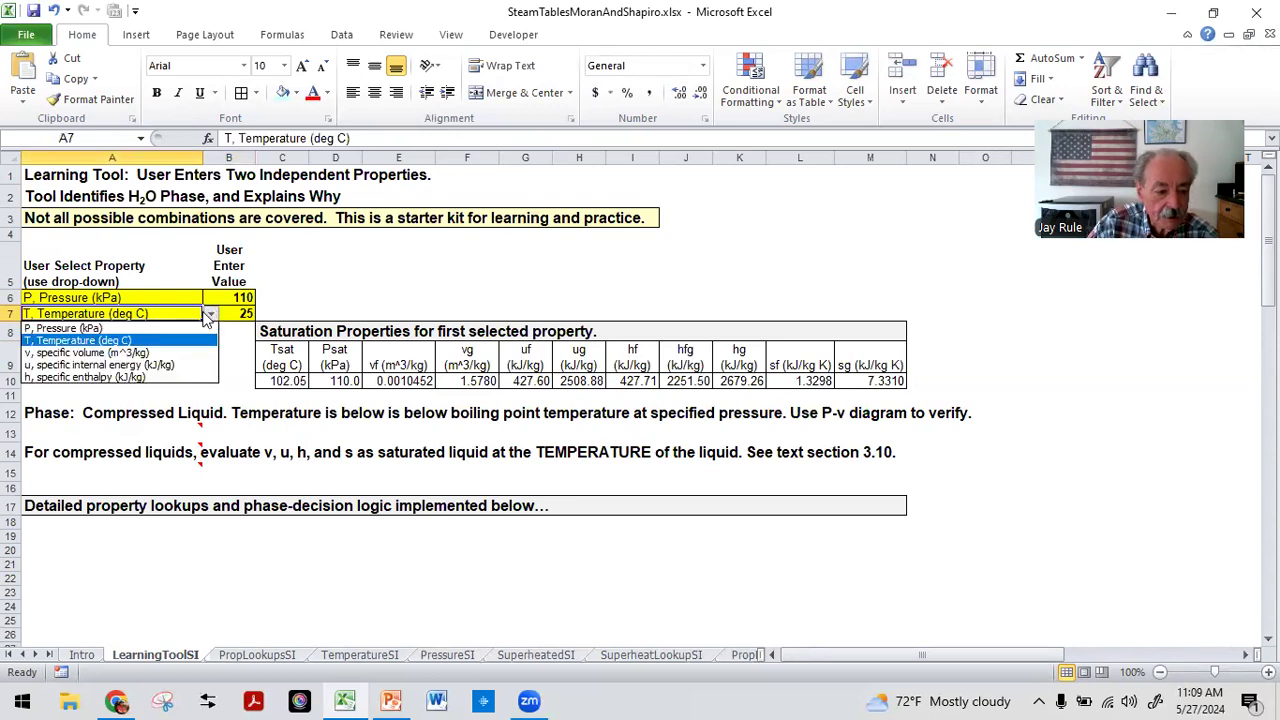
click(61, 340)
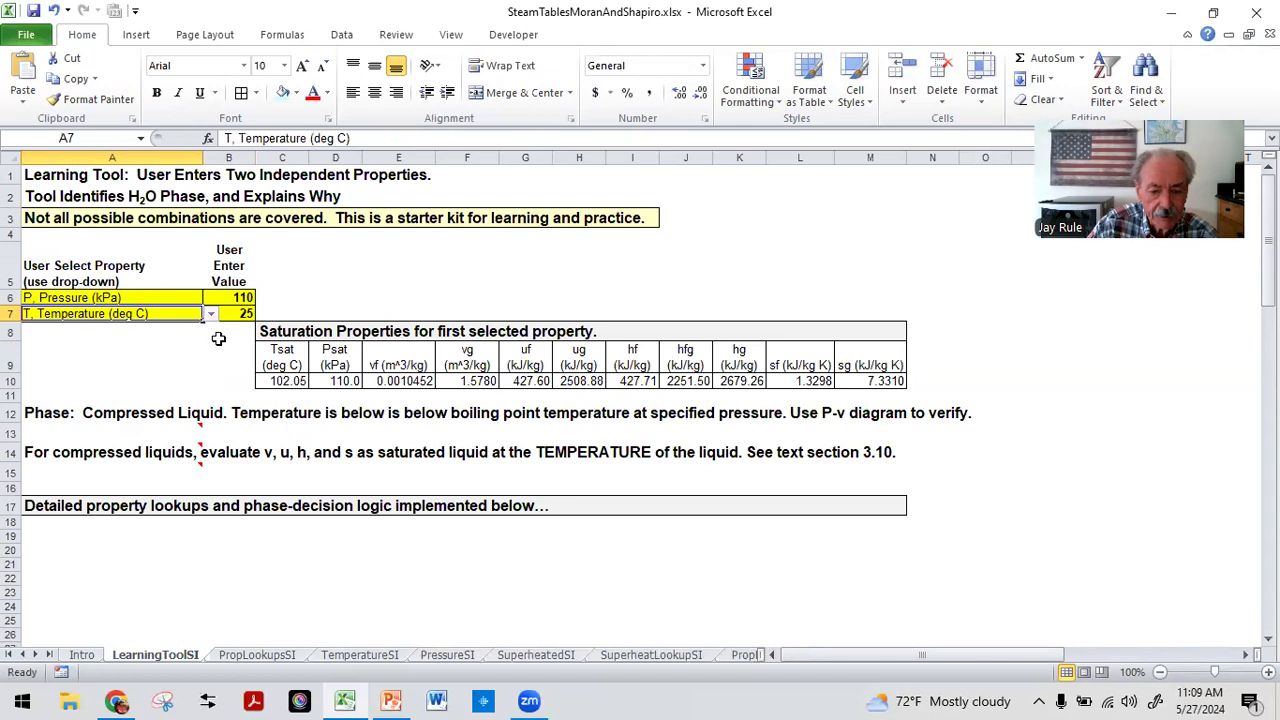
click(218, 338)
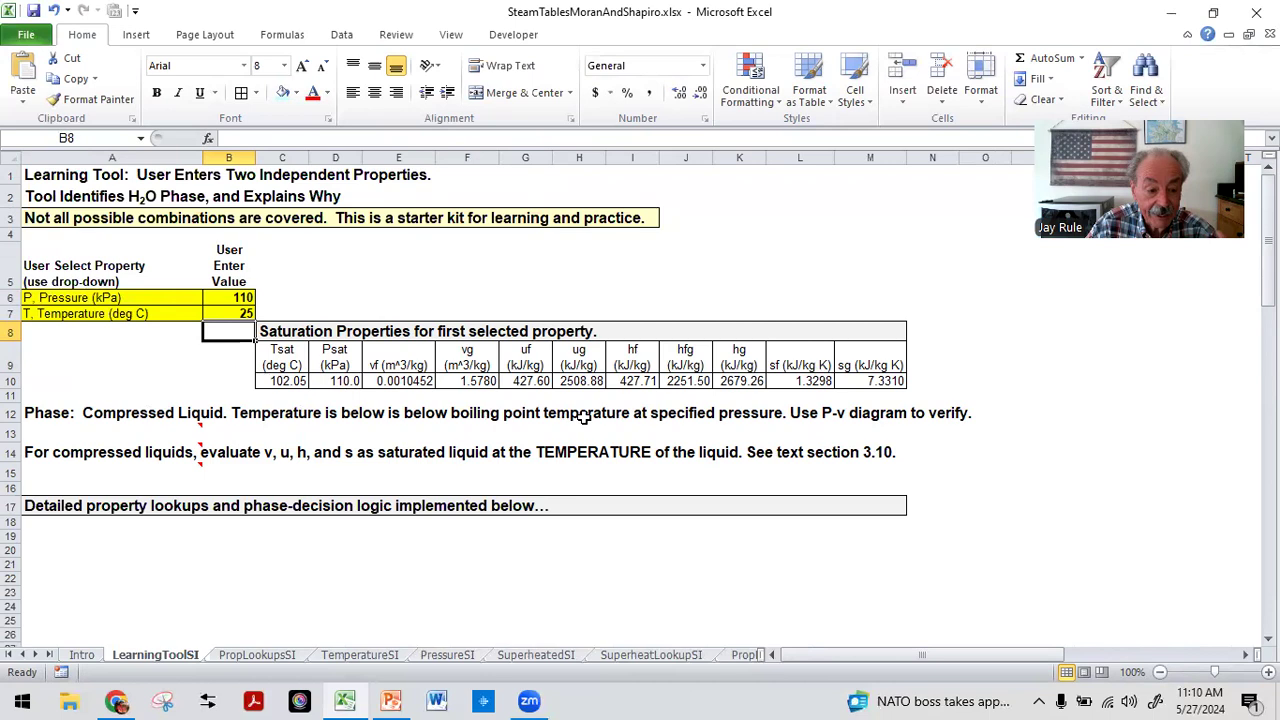
click(238, 314)
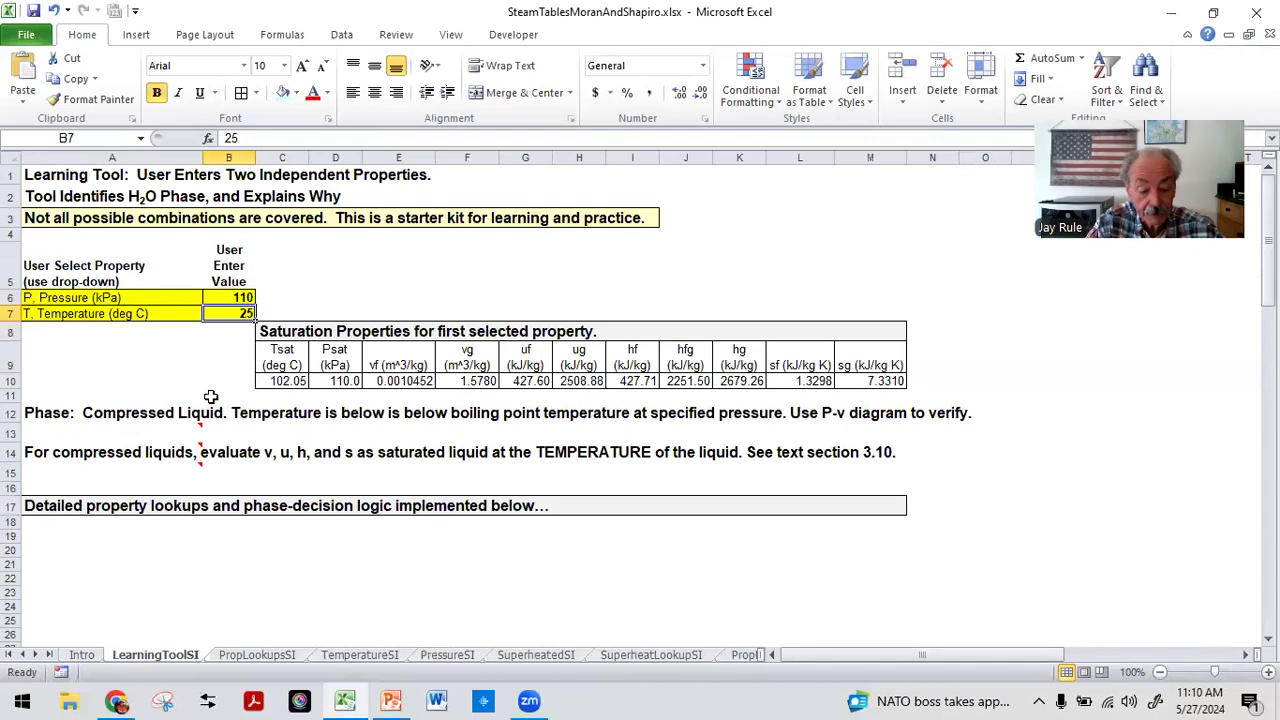
Set the temperature value in B7 to 175 and inspect the Tsat cell C10 in the saturation properties table.
text(1)
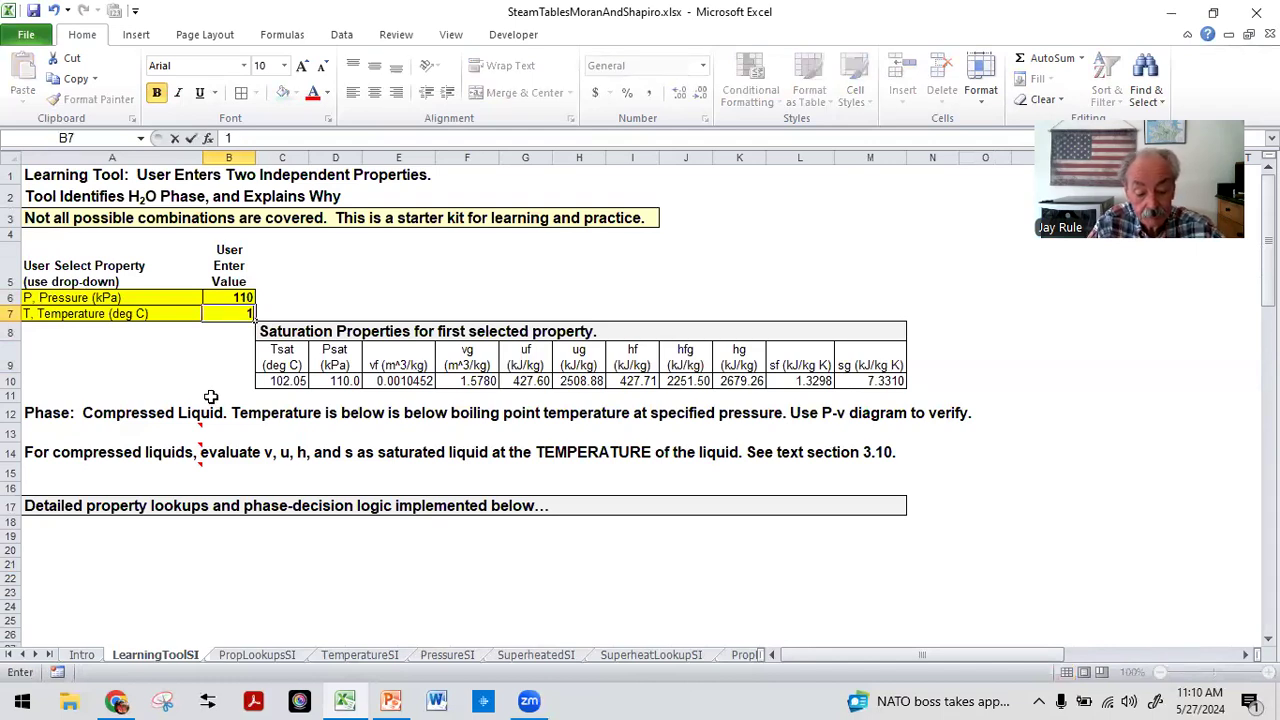
text(75)
key(Return)
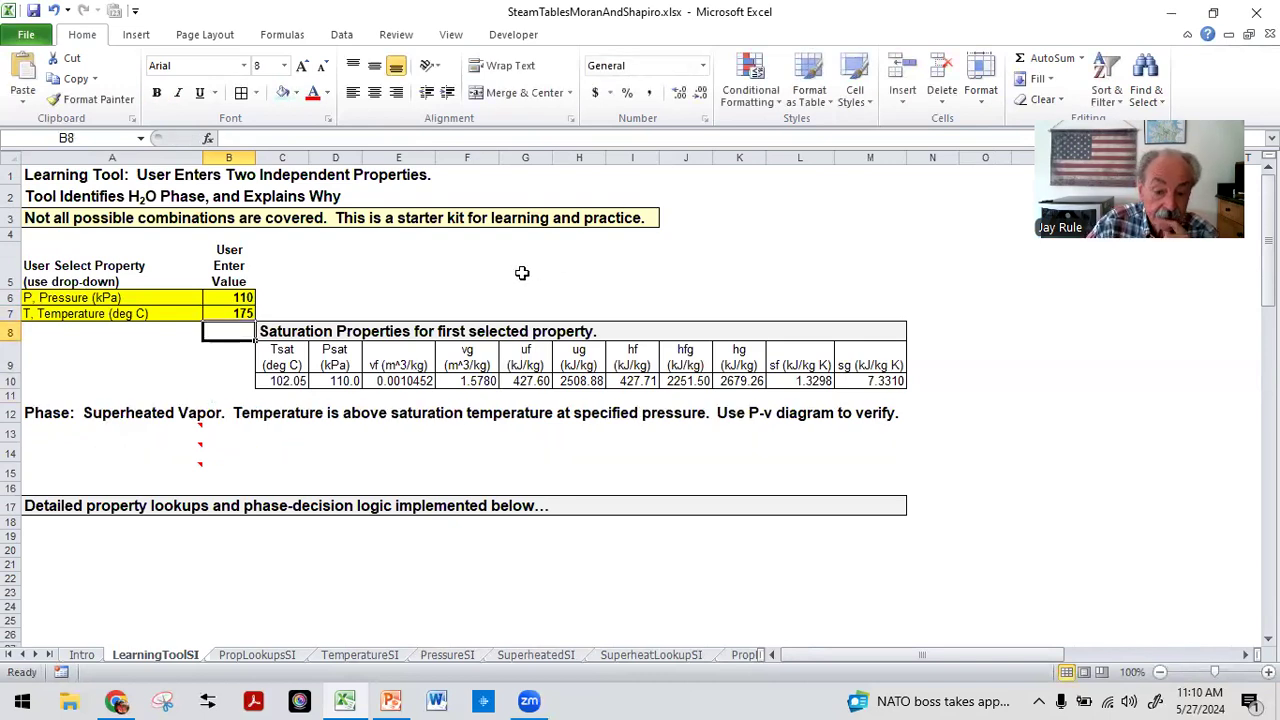
click(479, 268)
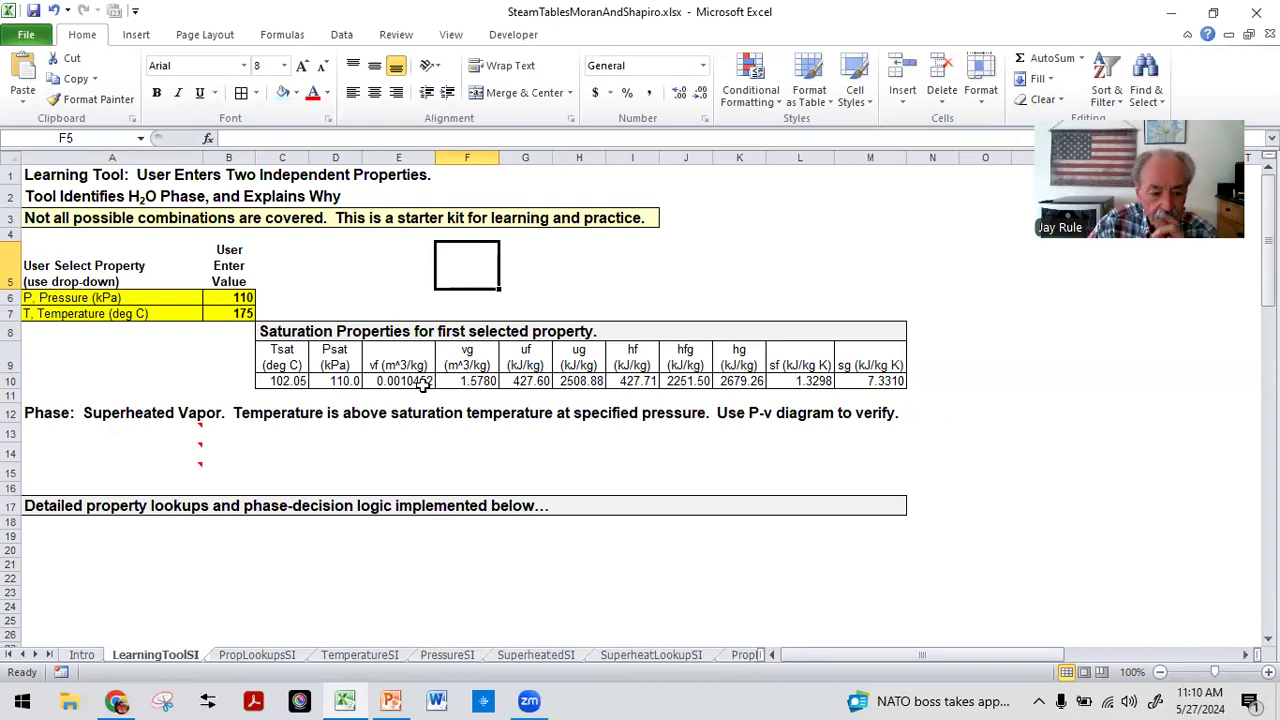
click(277, 379)
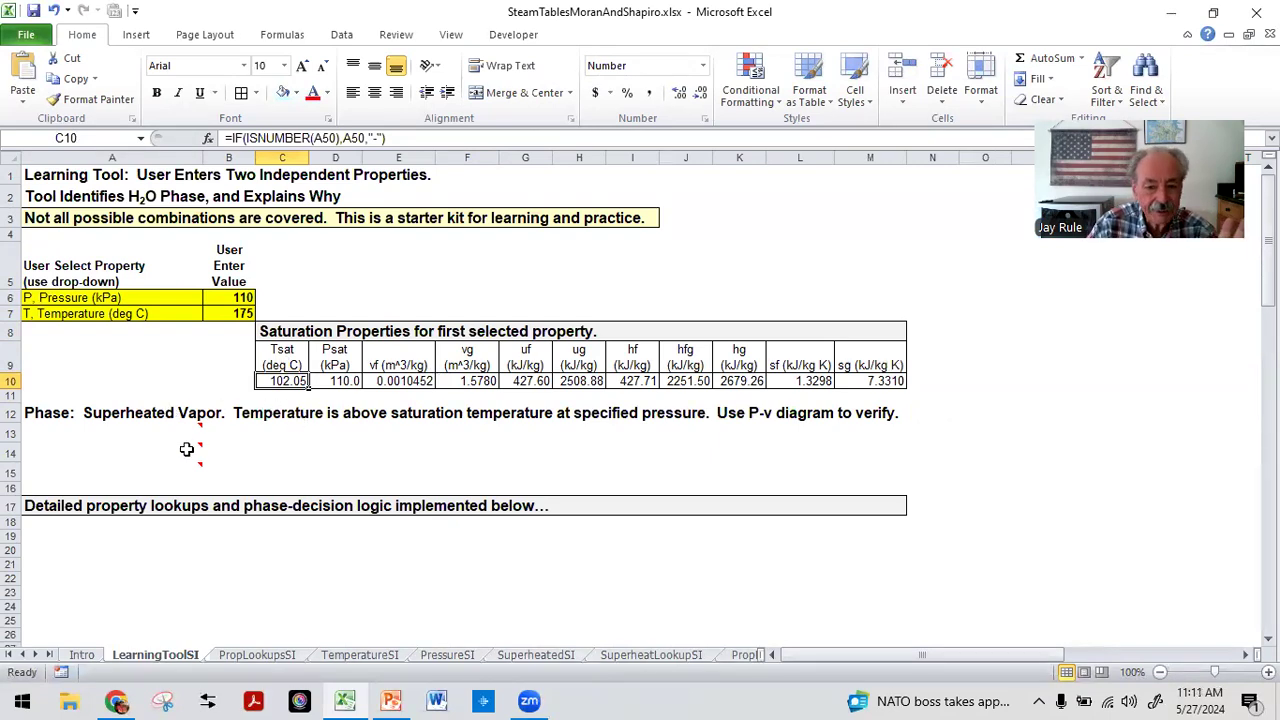
mouse_move(195, 424)
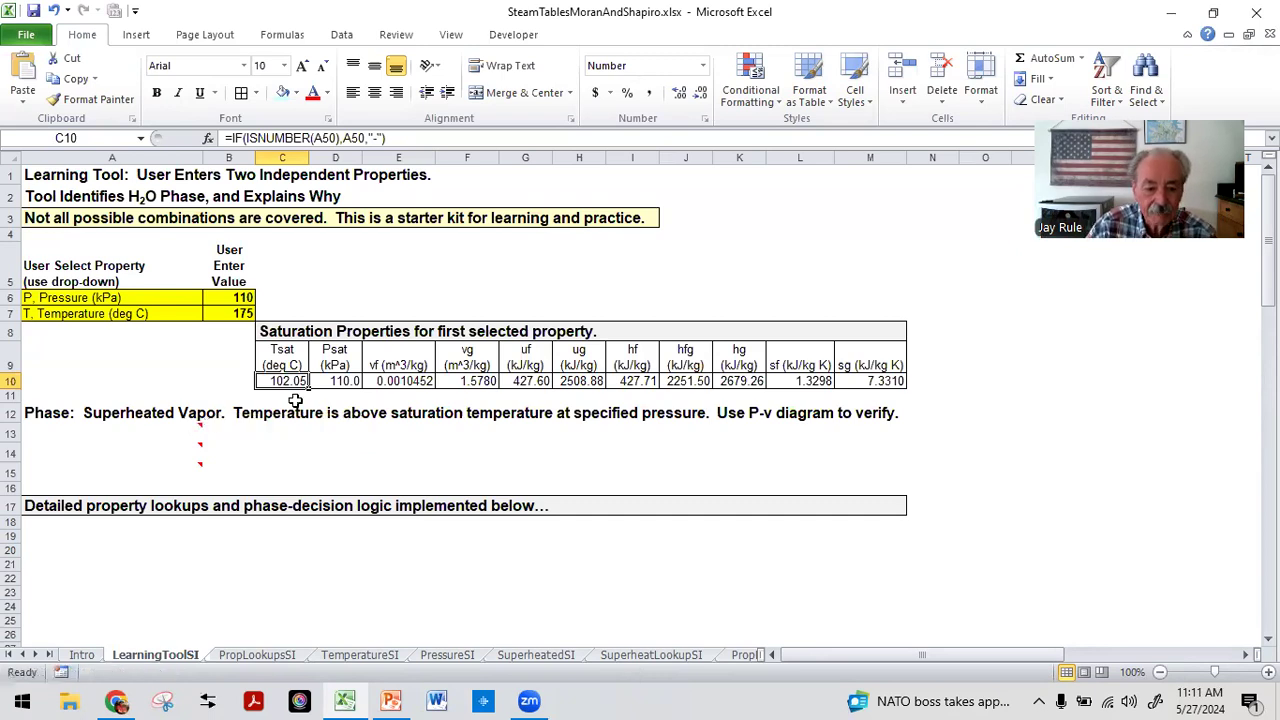
Park the selection on the learning tool's title in A1, then return to the Intro sheet and select its title in A1.
click(35, 174)
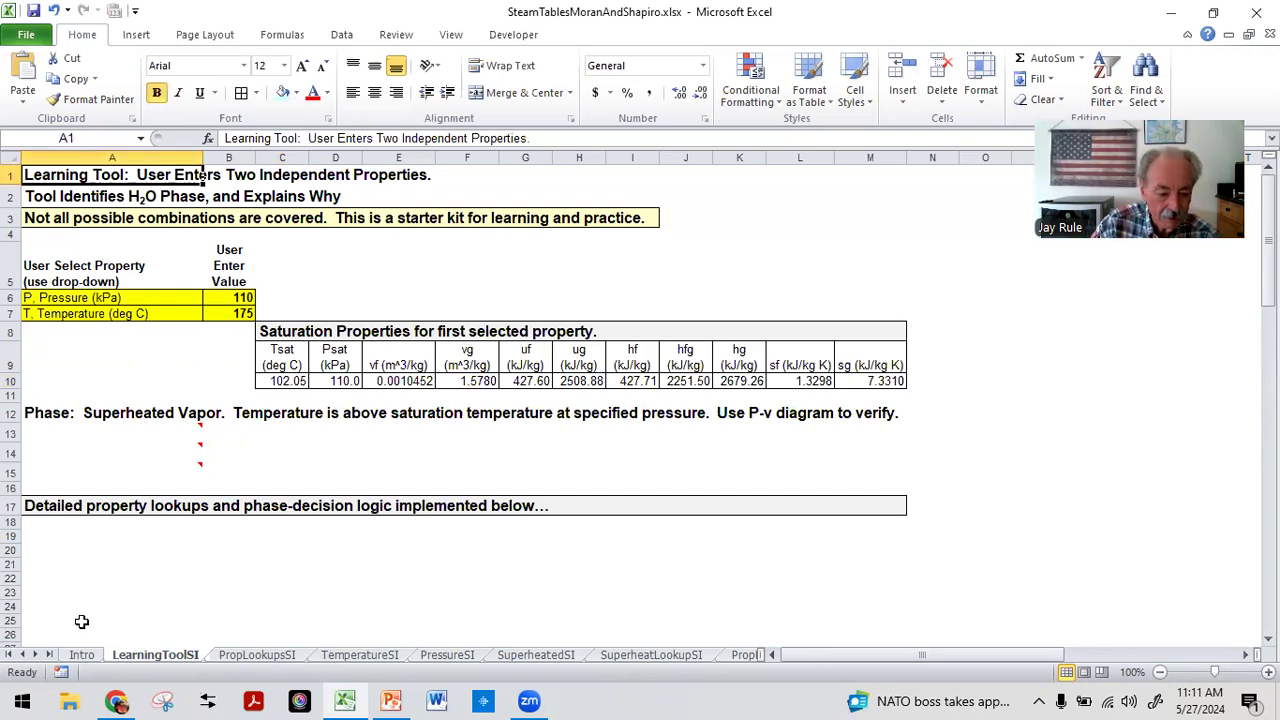
click(74, 658)
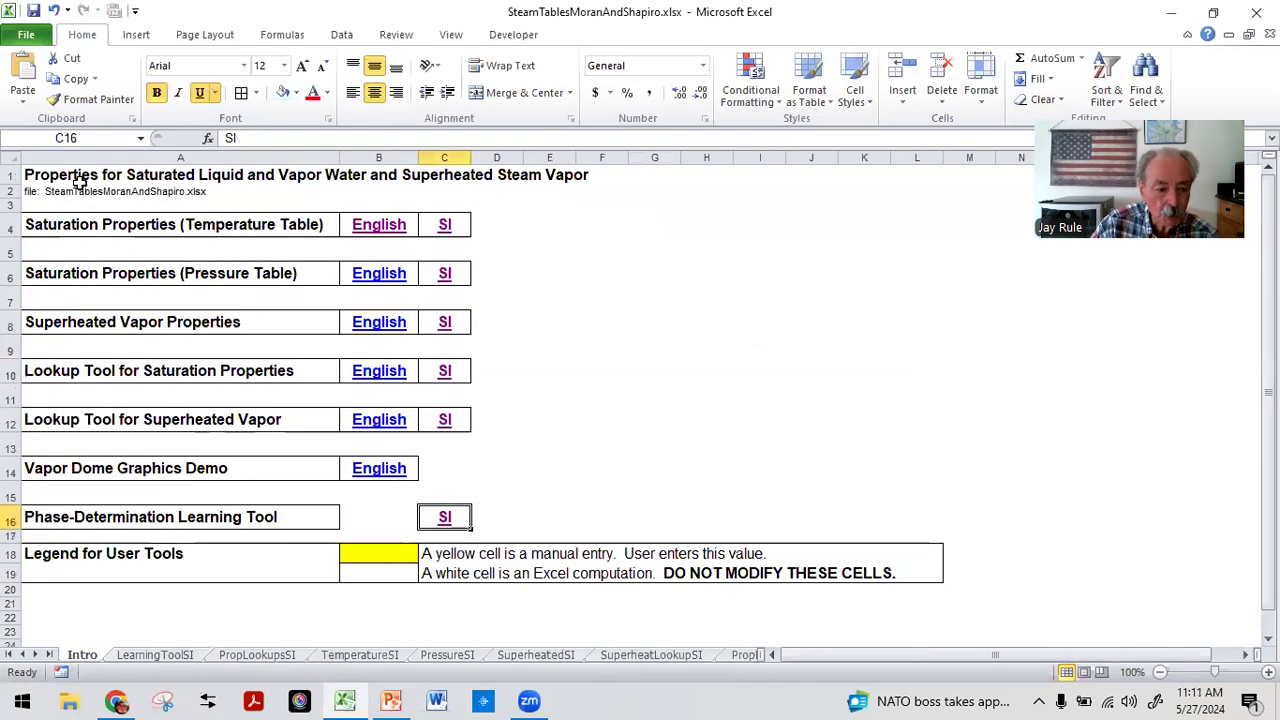
click(46, 178)
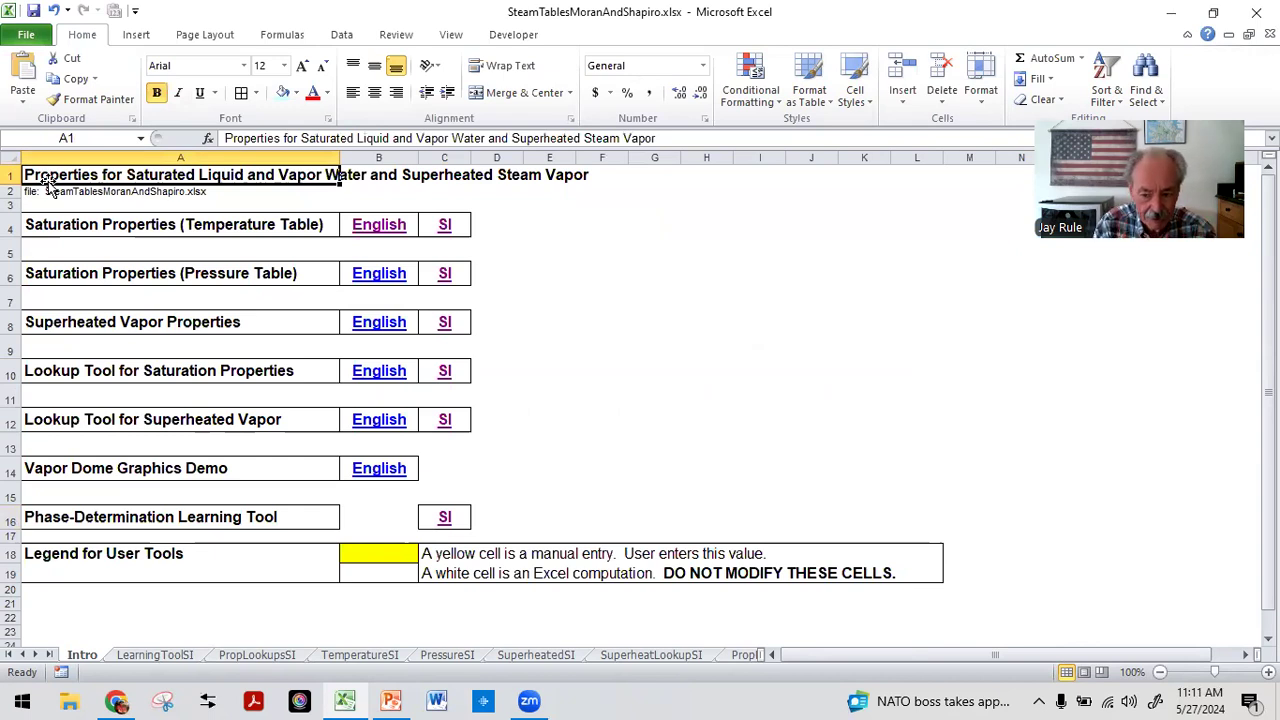
Switch to the Excel060SteamTablesIntro.pptx presentation in PowerPoint and start the slide show from slide 7, Tab-by-Tab Live Overview.
mouse_move(388, 695)
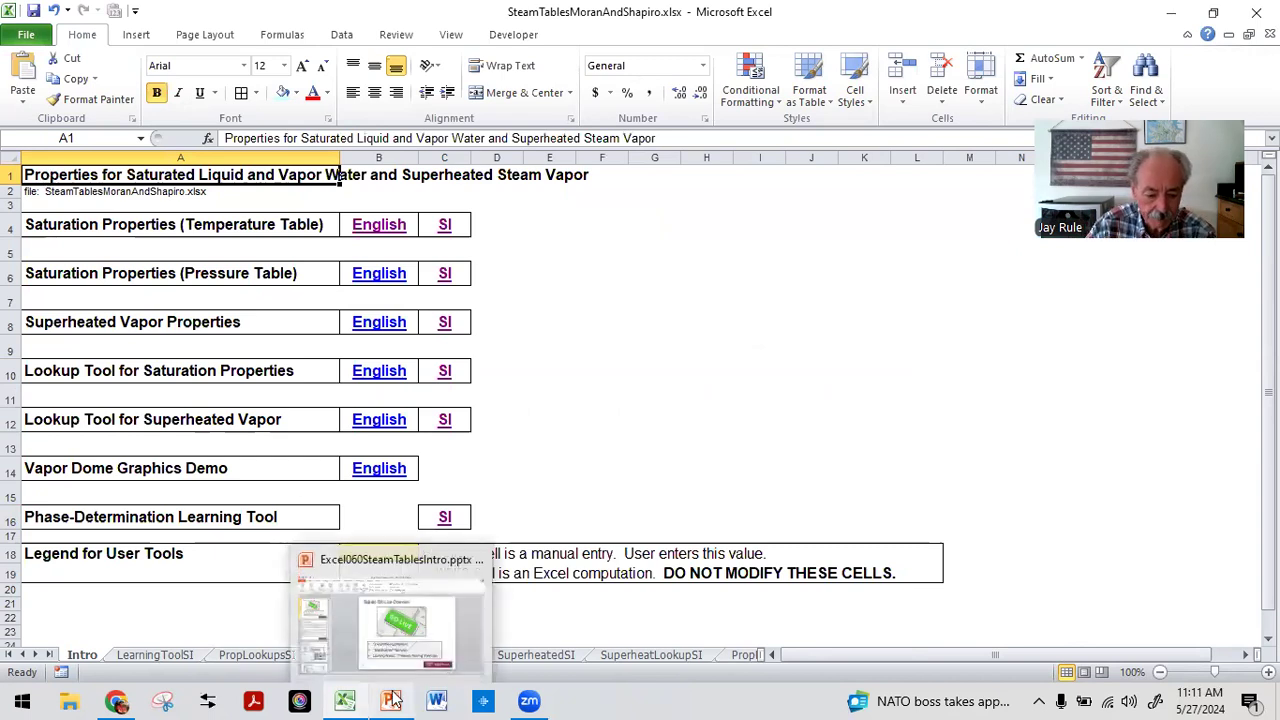
click(393, 663)
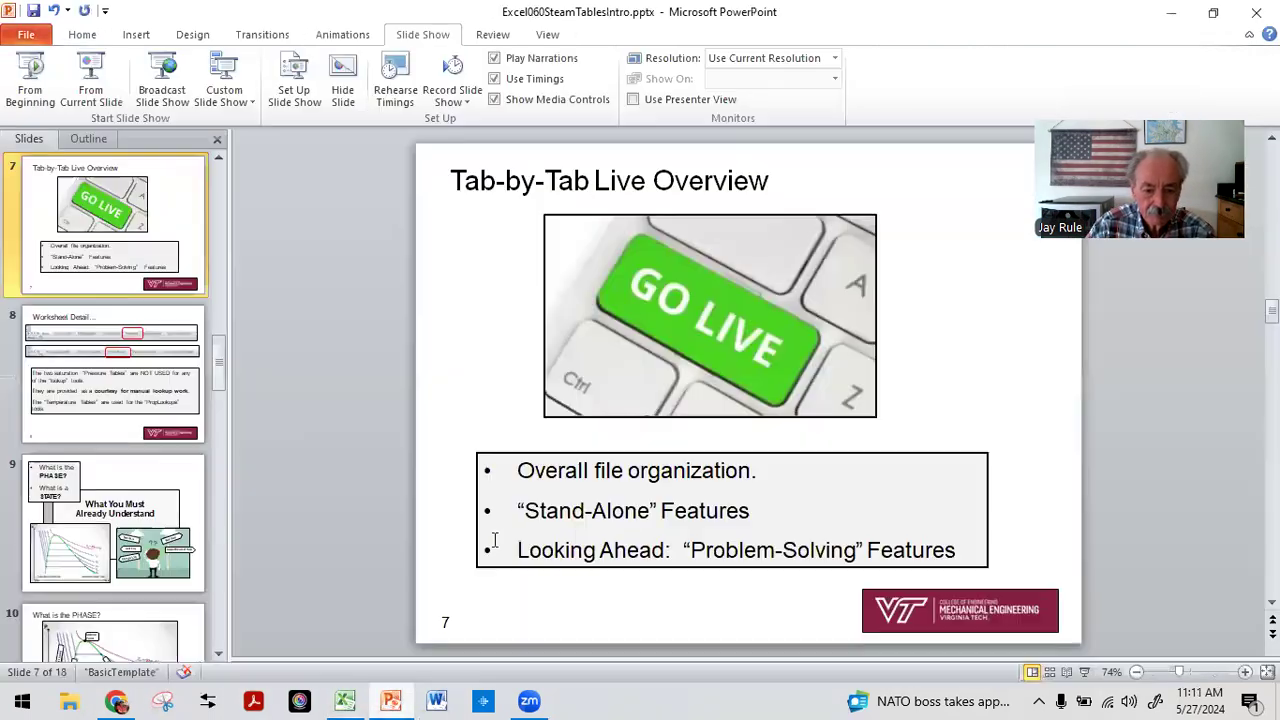
click(90, 80)
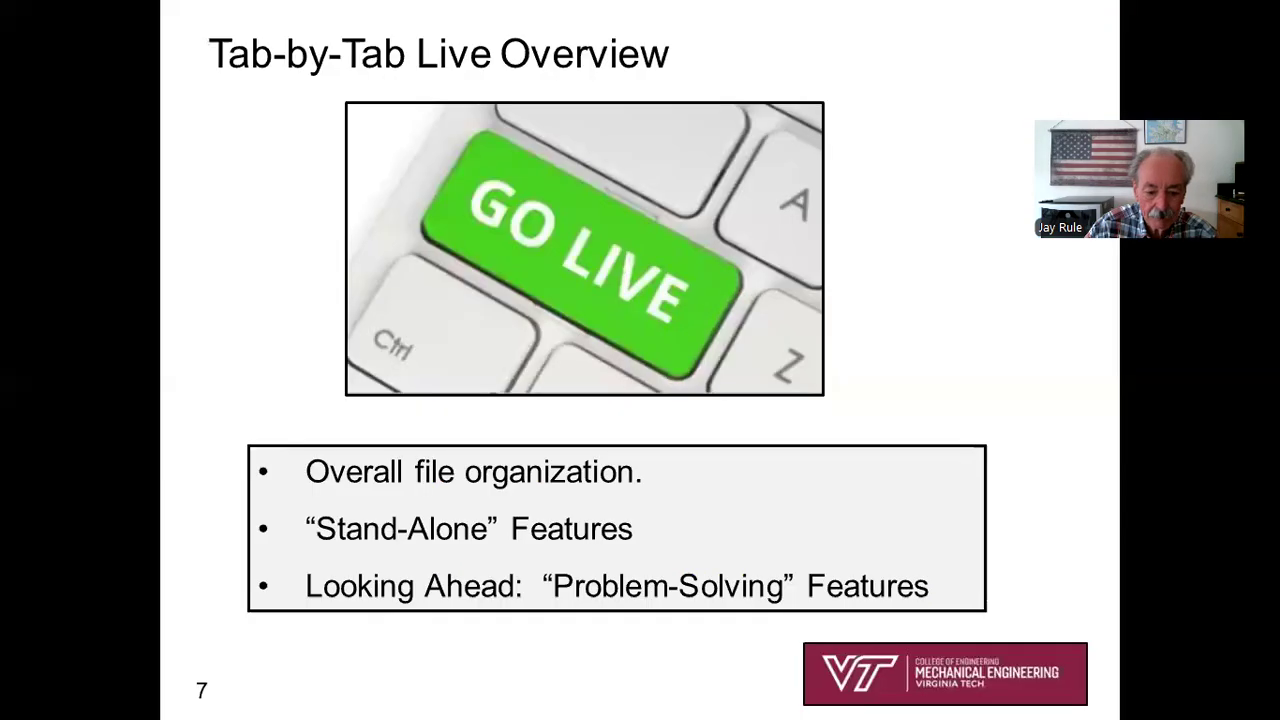